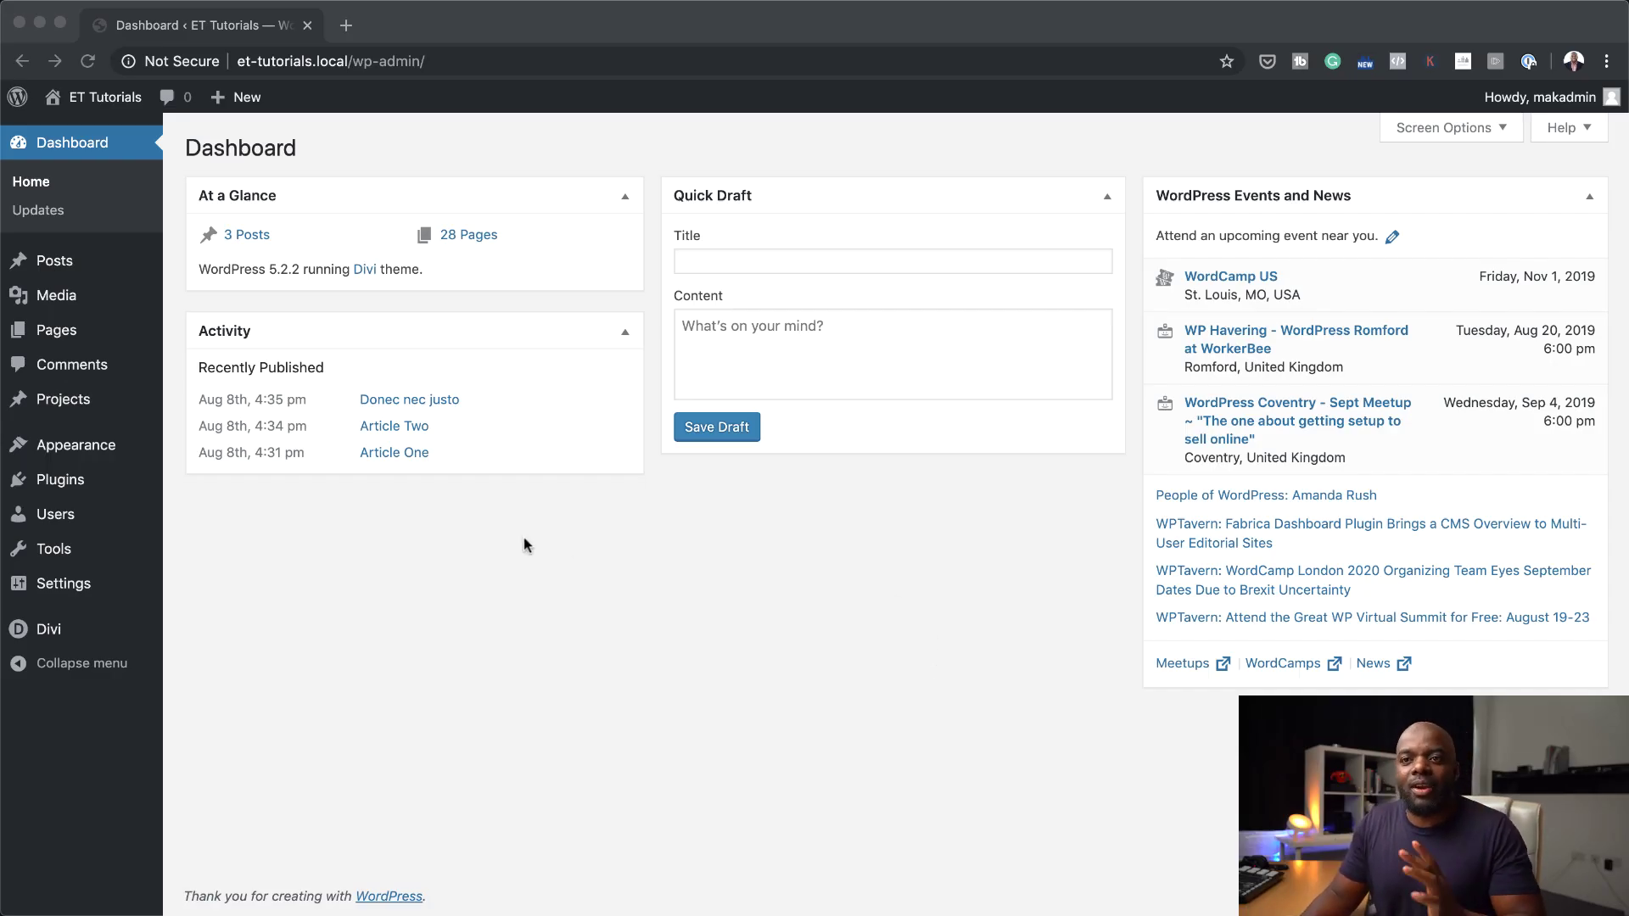
# Update the Divi theme from 3.27.1 to 3.27.2 from the Dashboard Updates page
pyautogui.moveTo(106, 337)
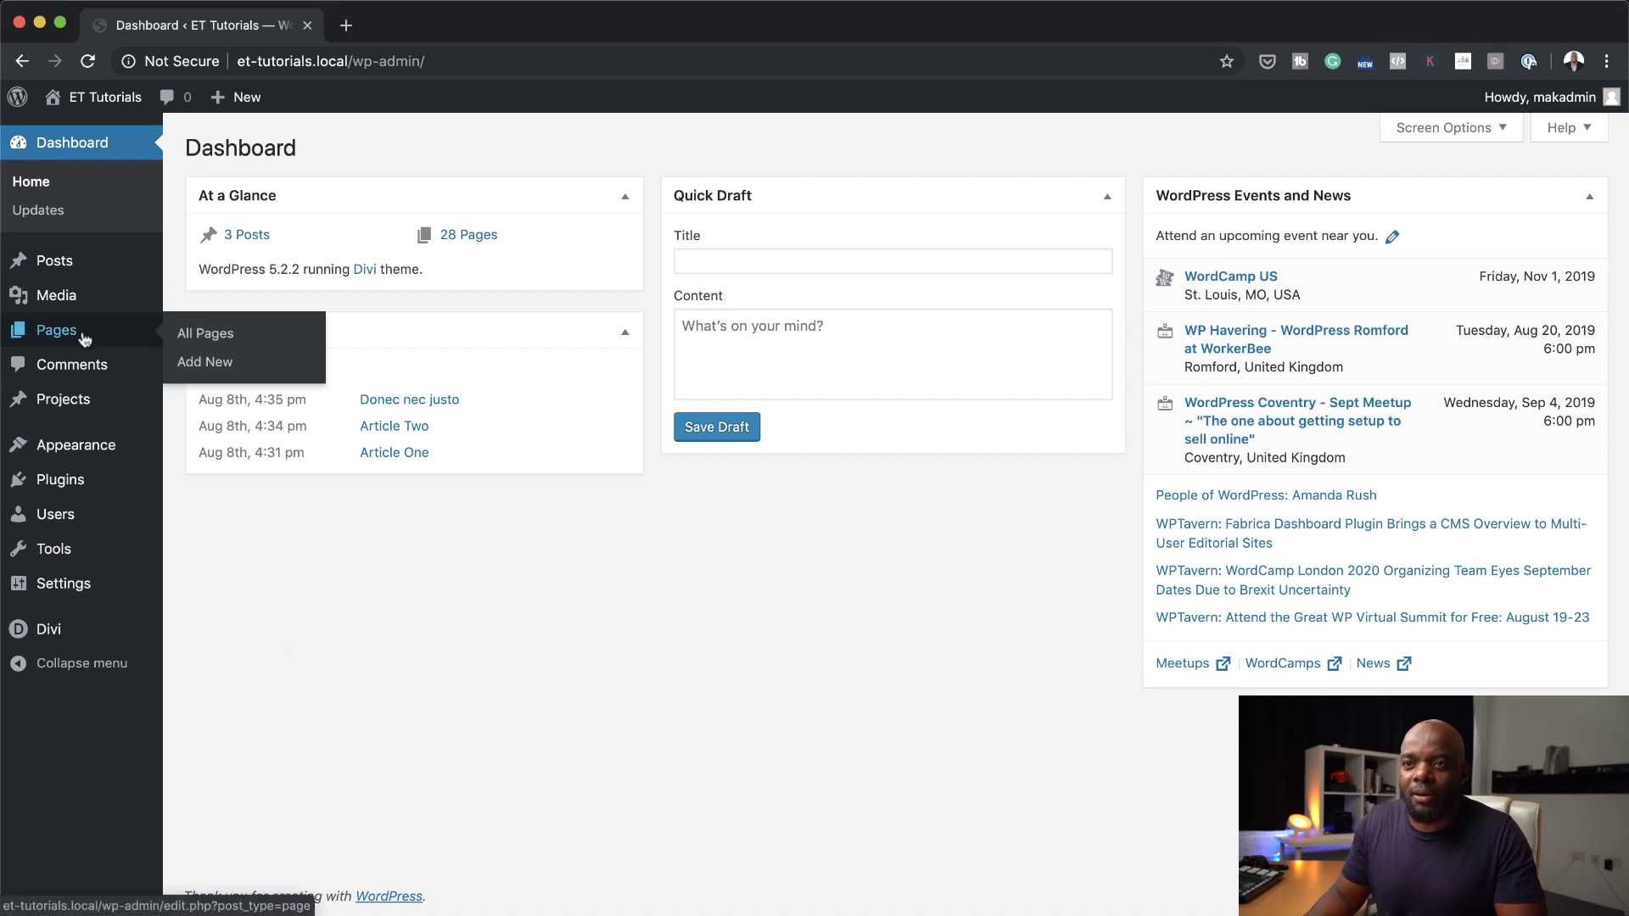
pyautogui.click(223, 363)
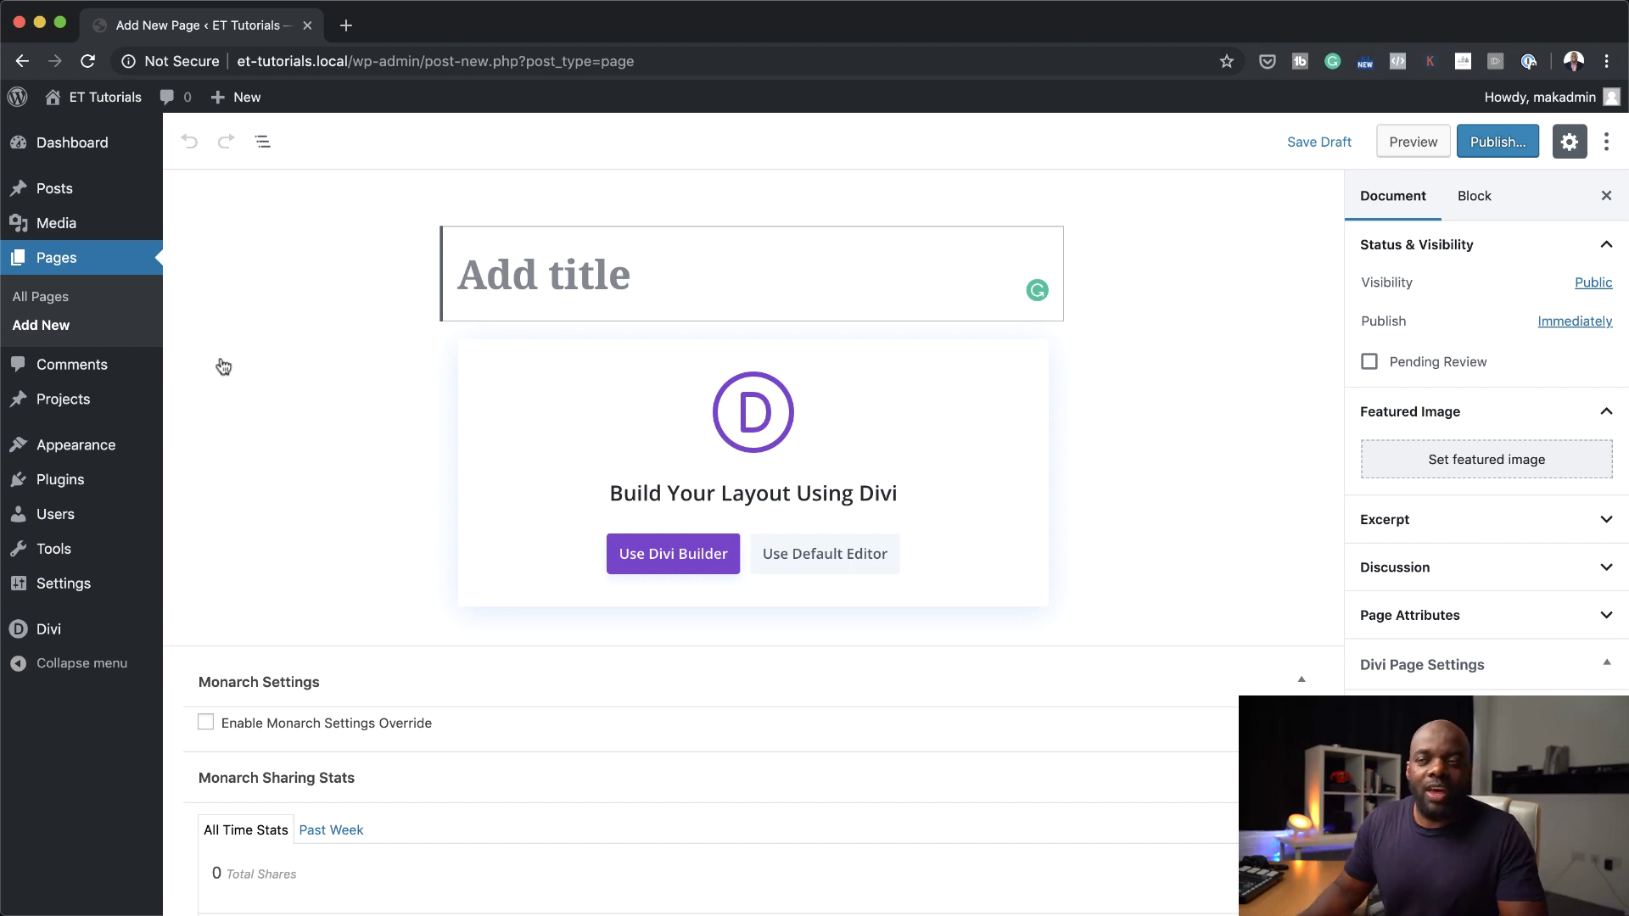
pyautogui.click(93, 144)
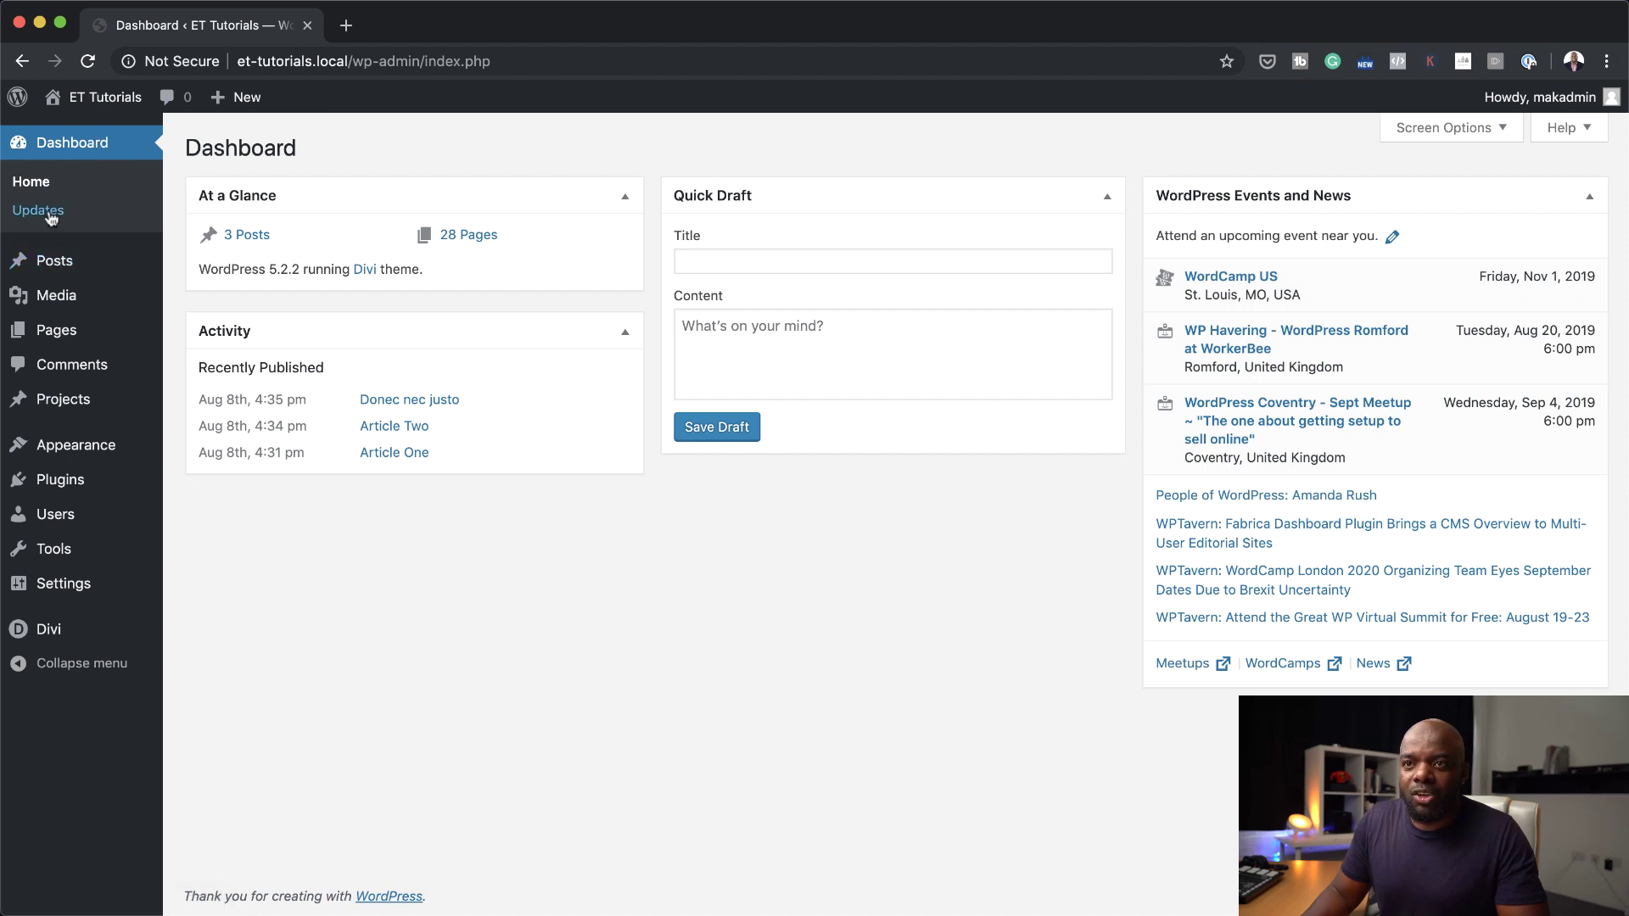
pyautogui.click(49, 214)
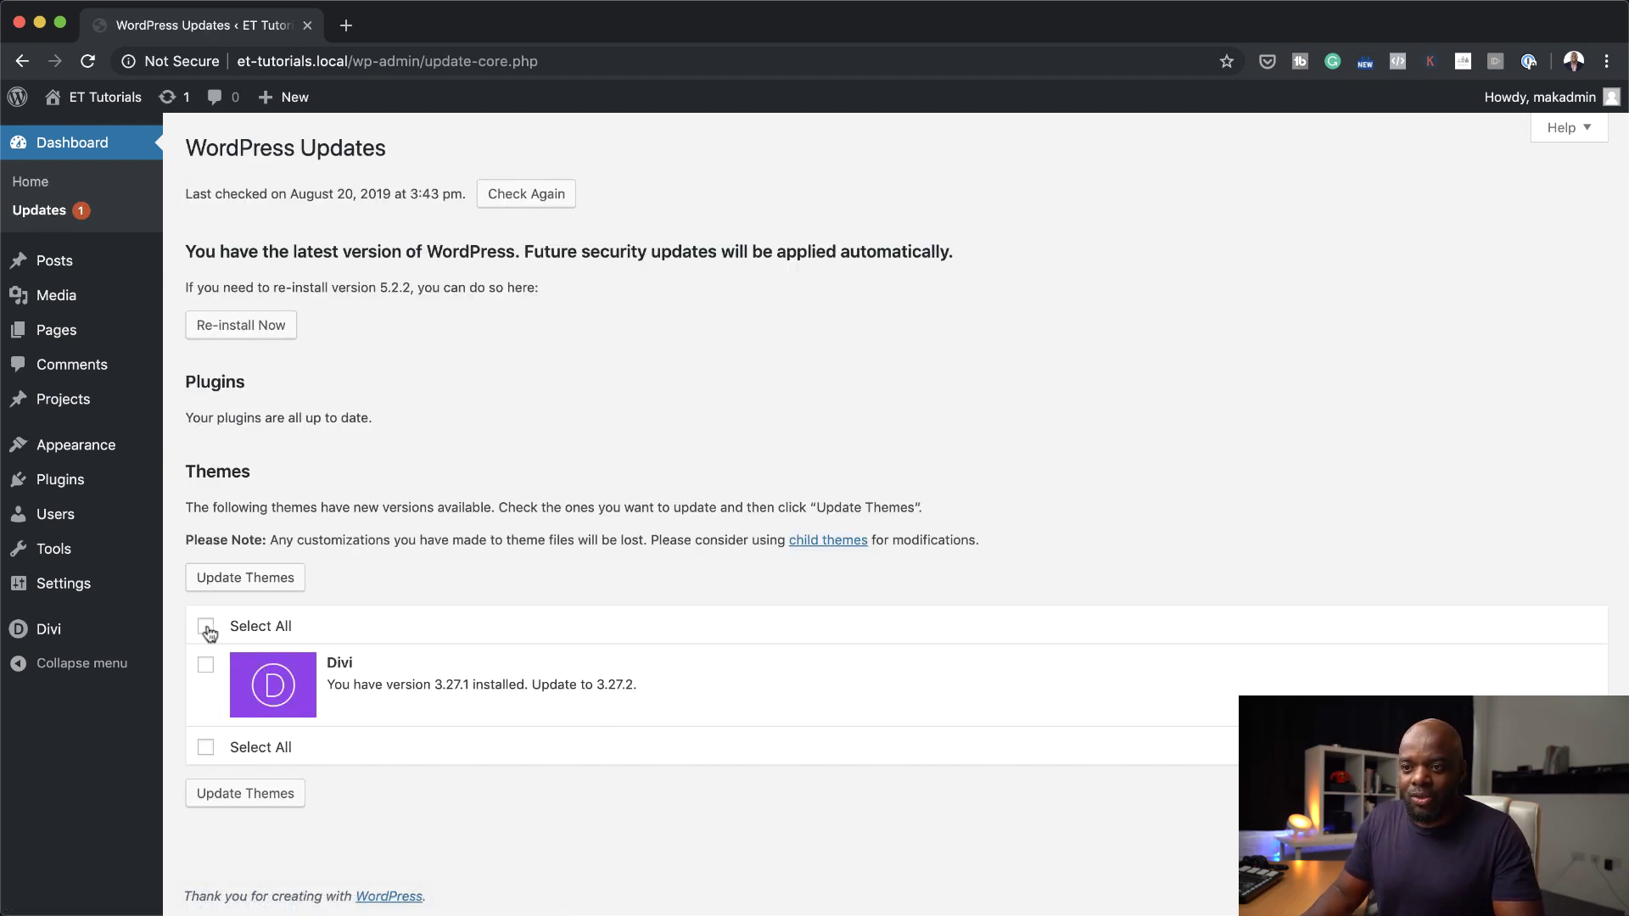
pyautogui.click(247, 581)
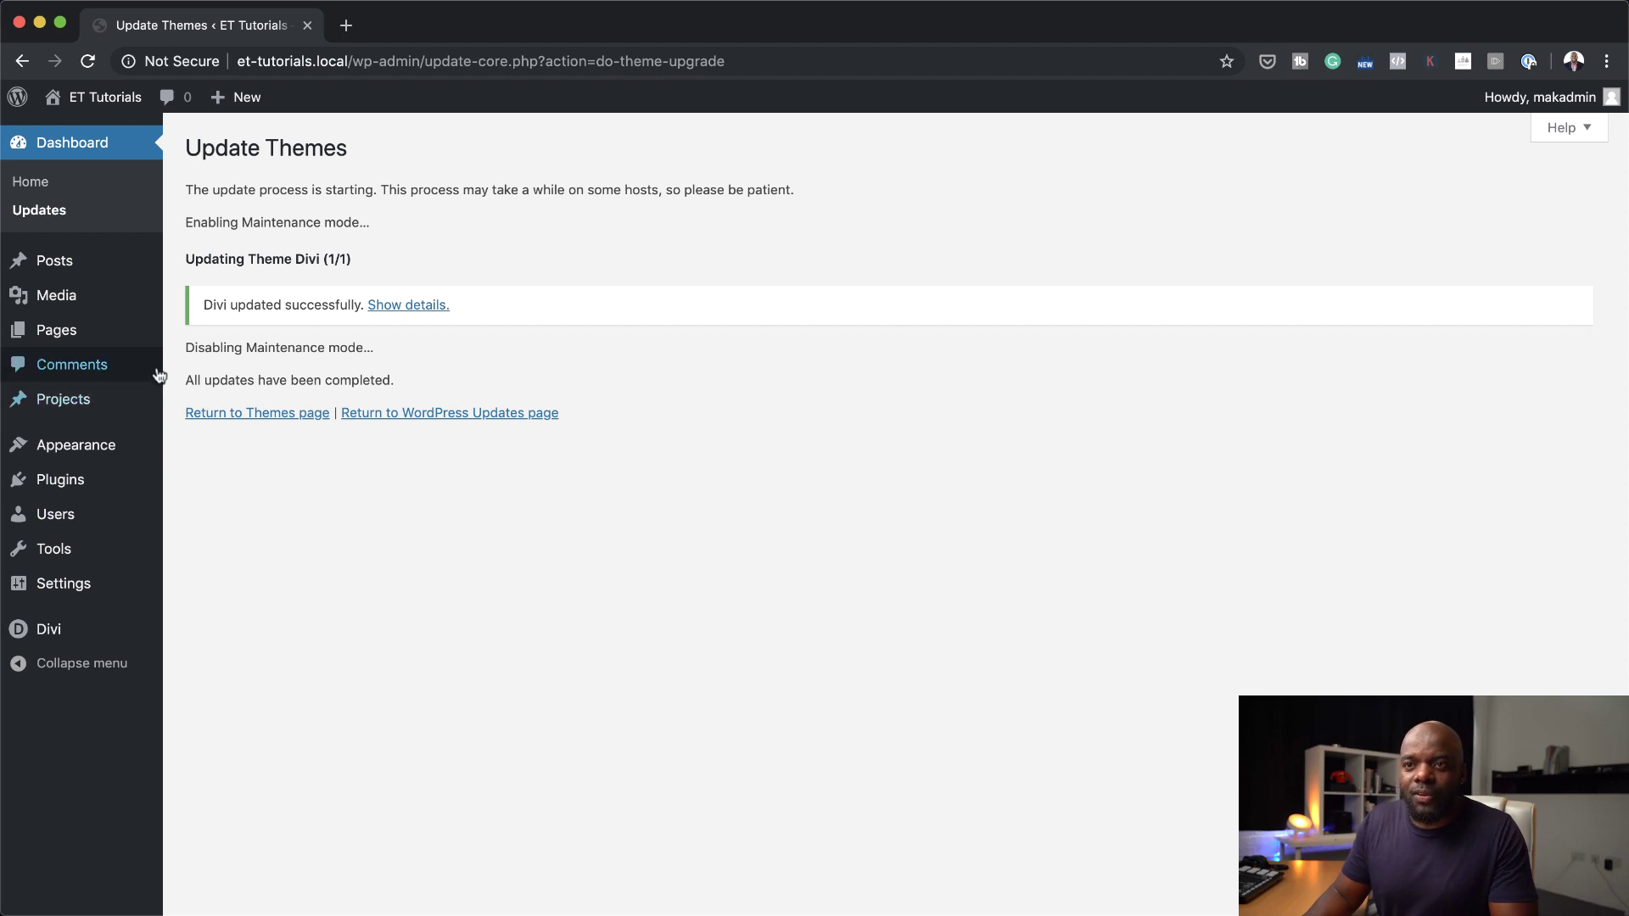
# Add a new page titled 'New Feature' and open it in the Divi Builder
pyautogui.moveTo(107, 332)
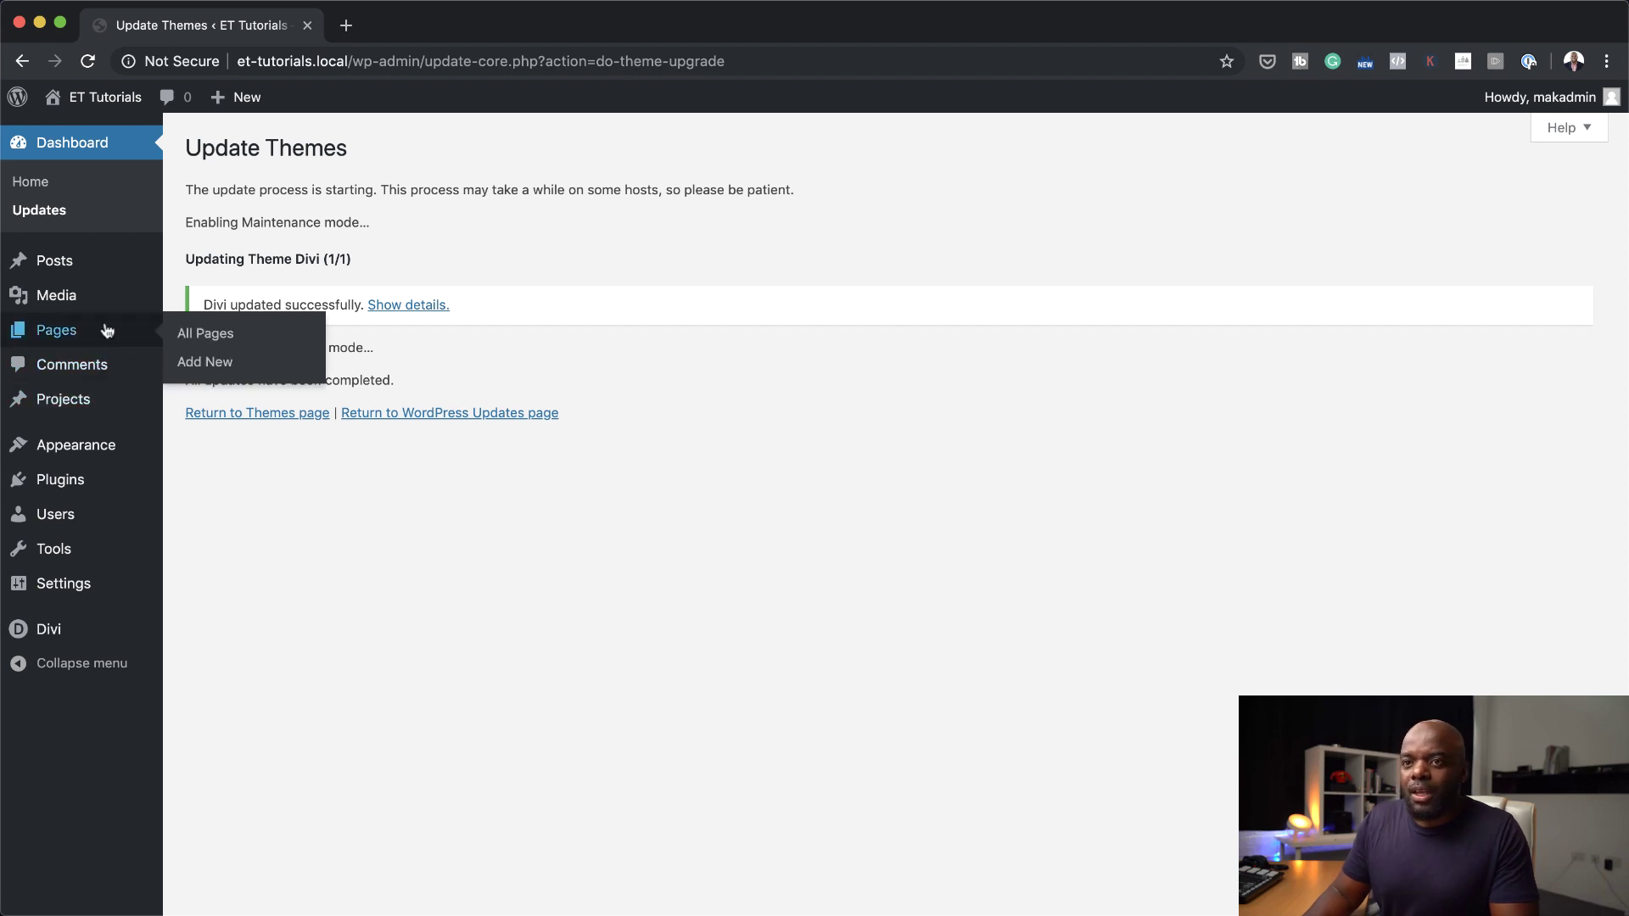
pyautogui.click(220, 365)
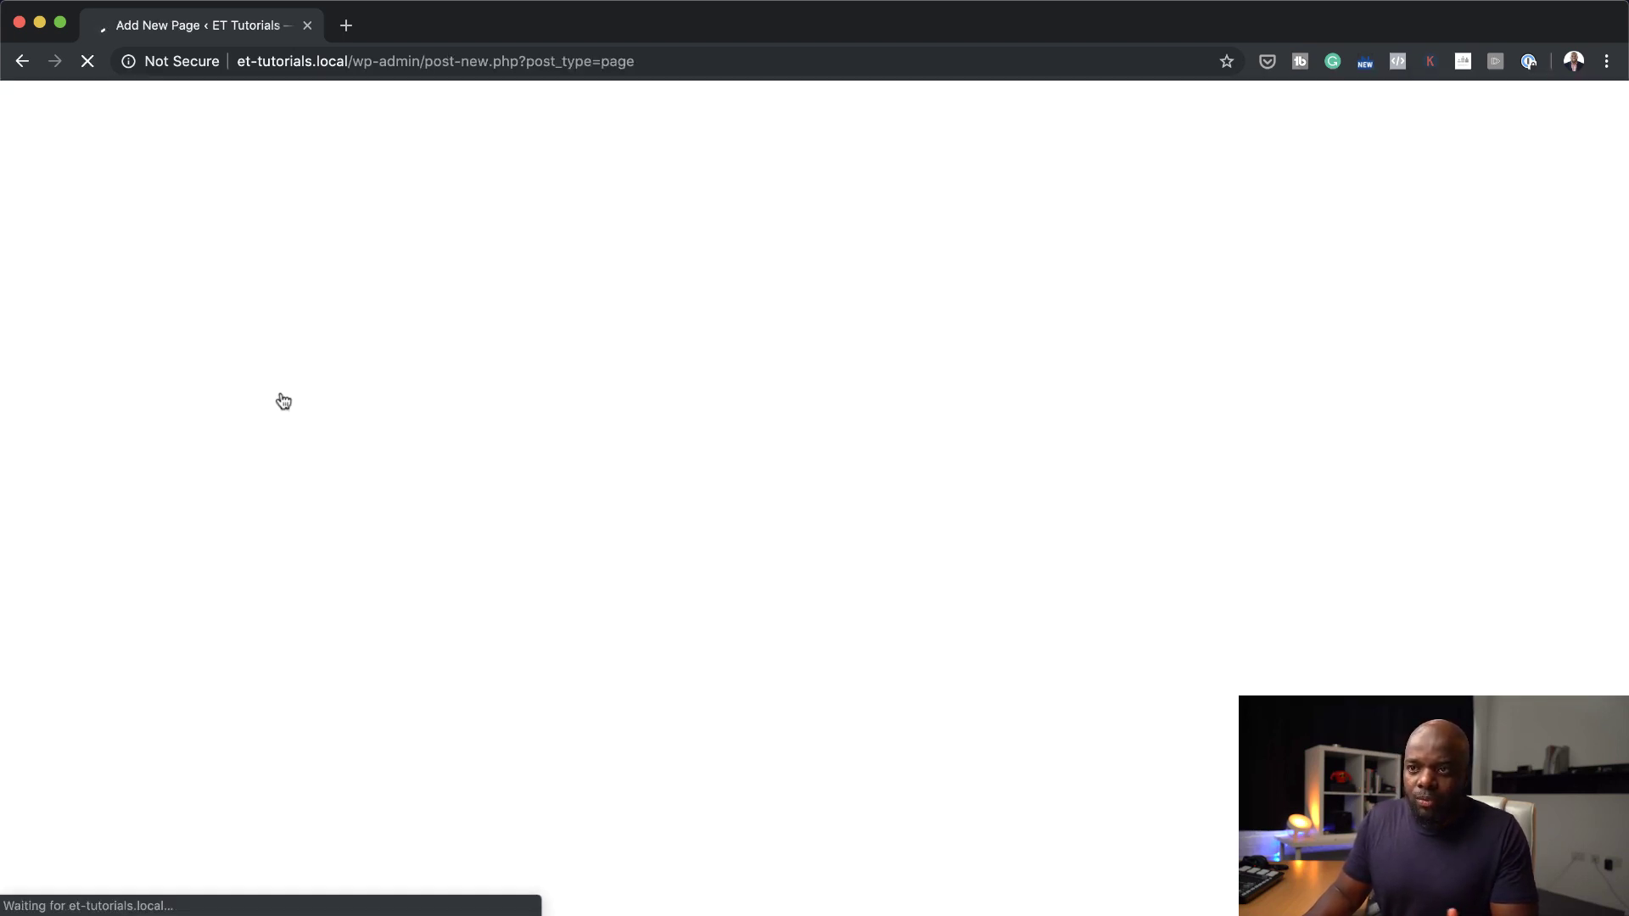
pyautogui.click(577, 275)
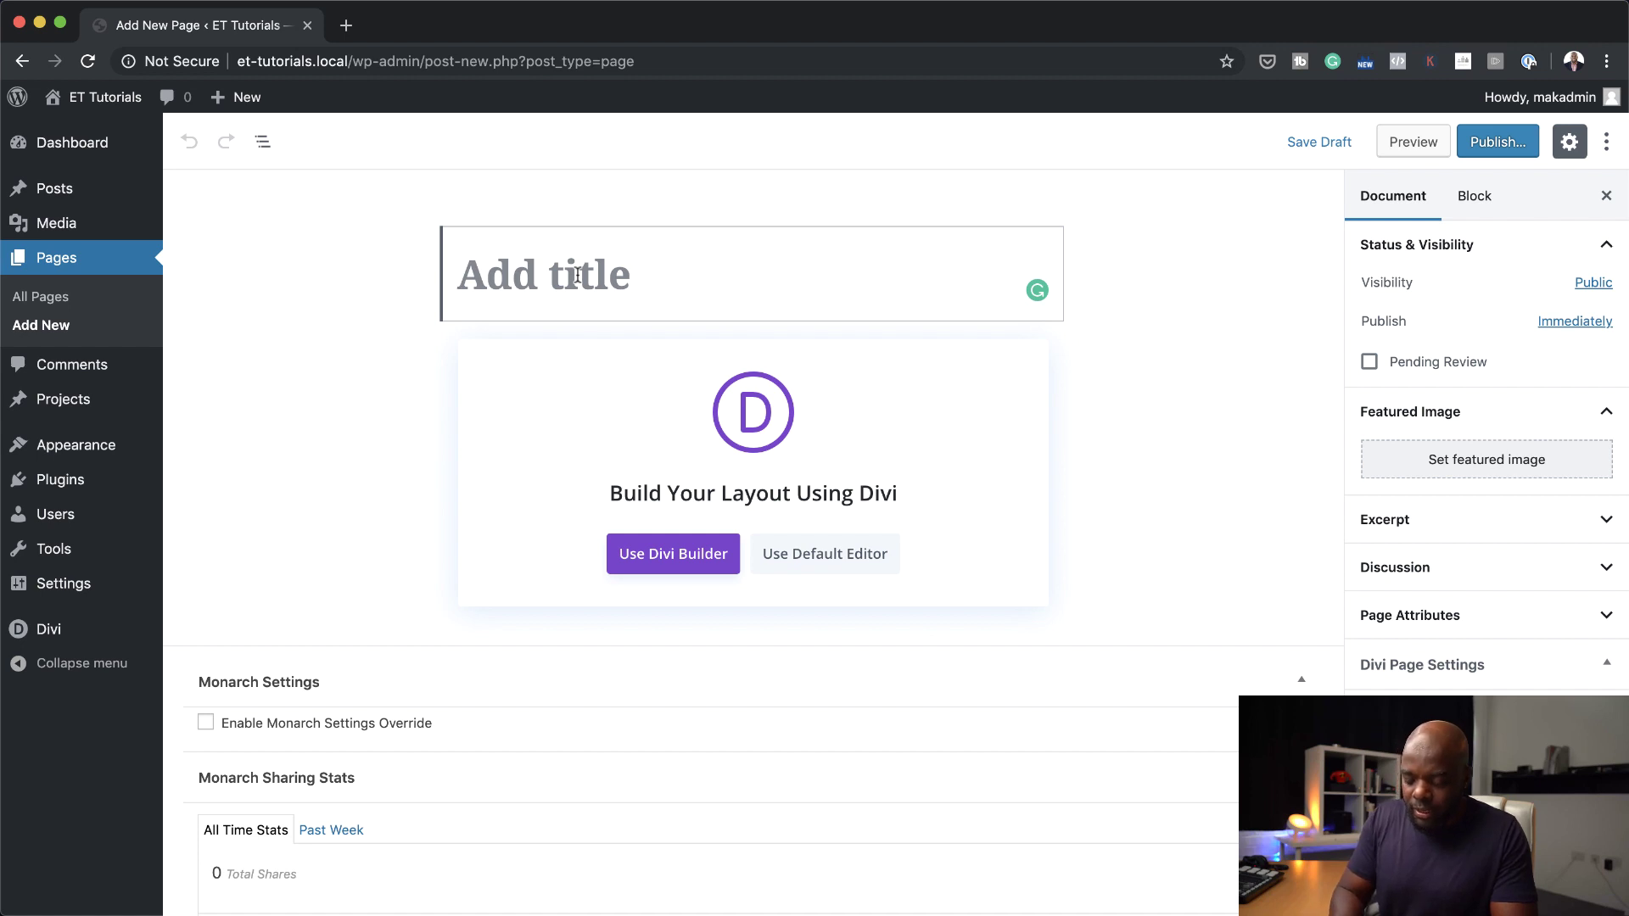
pyautogui.write('New Feature')
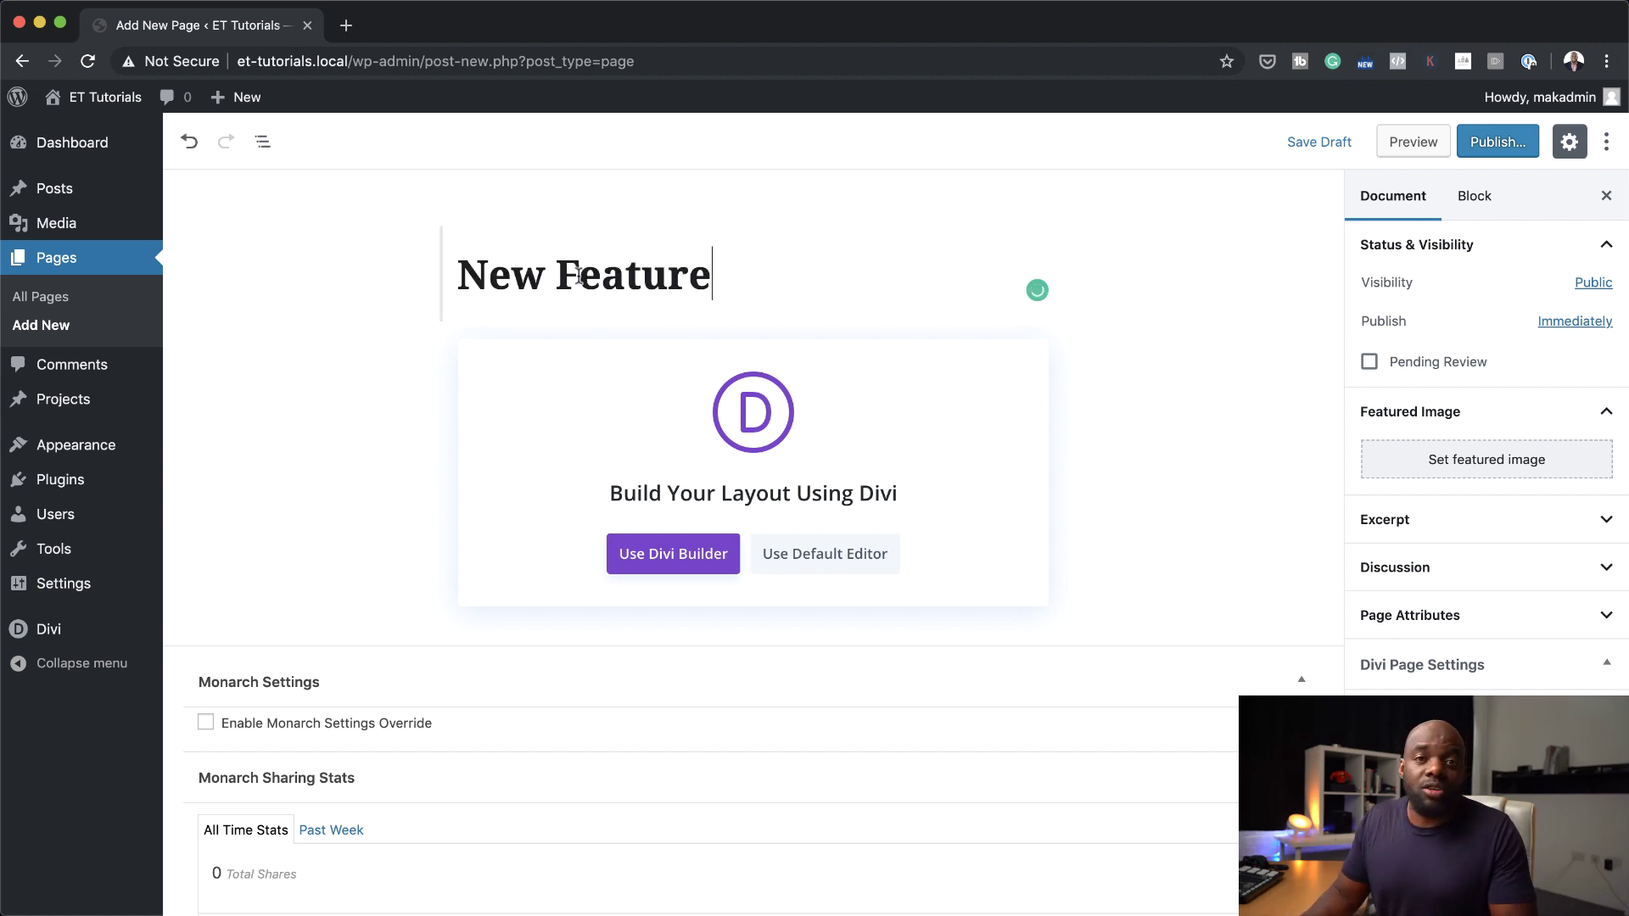
pyautogui.click(687, 562)
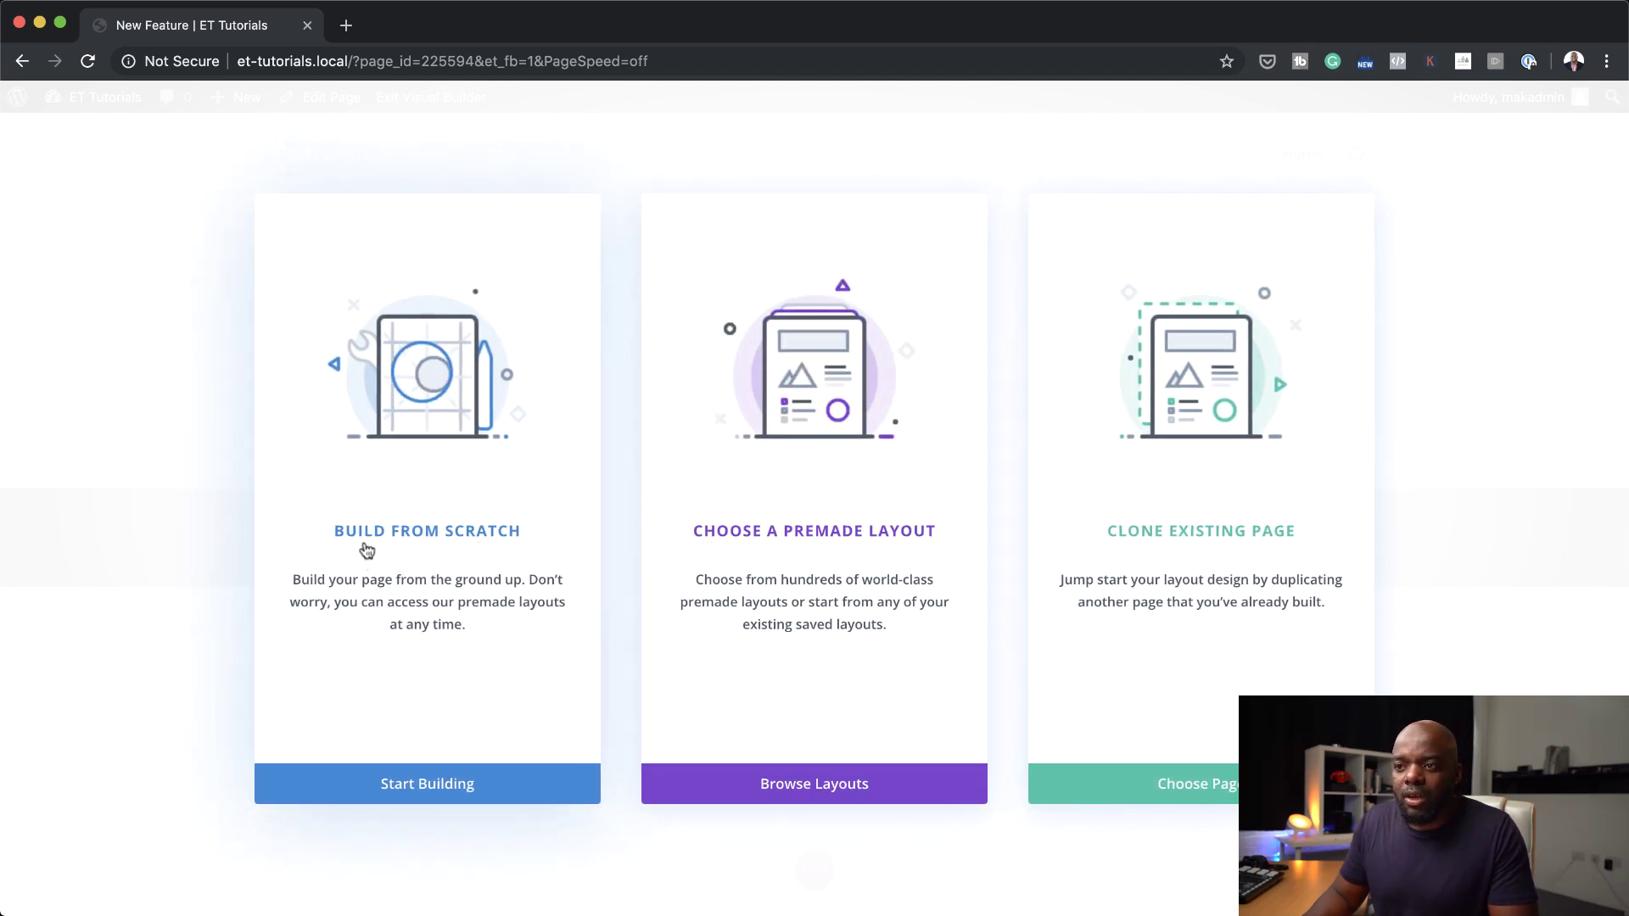
# Build from scratch with a two-column row, then search the module list for 'ima'
pyautogui.click(455, 538)
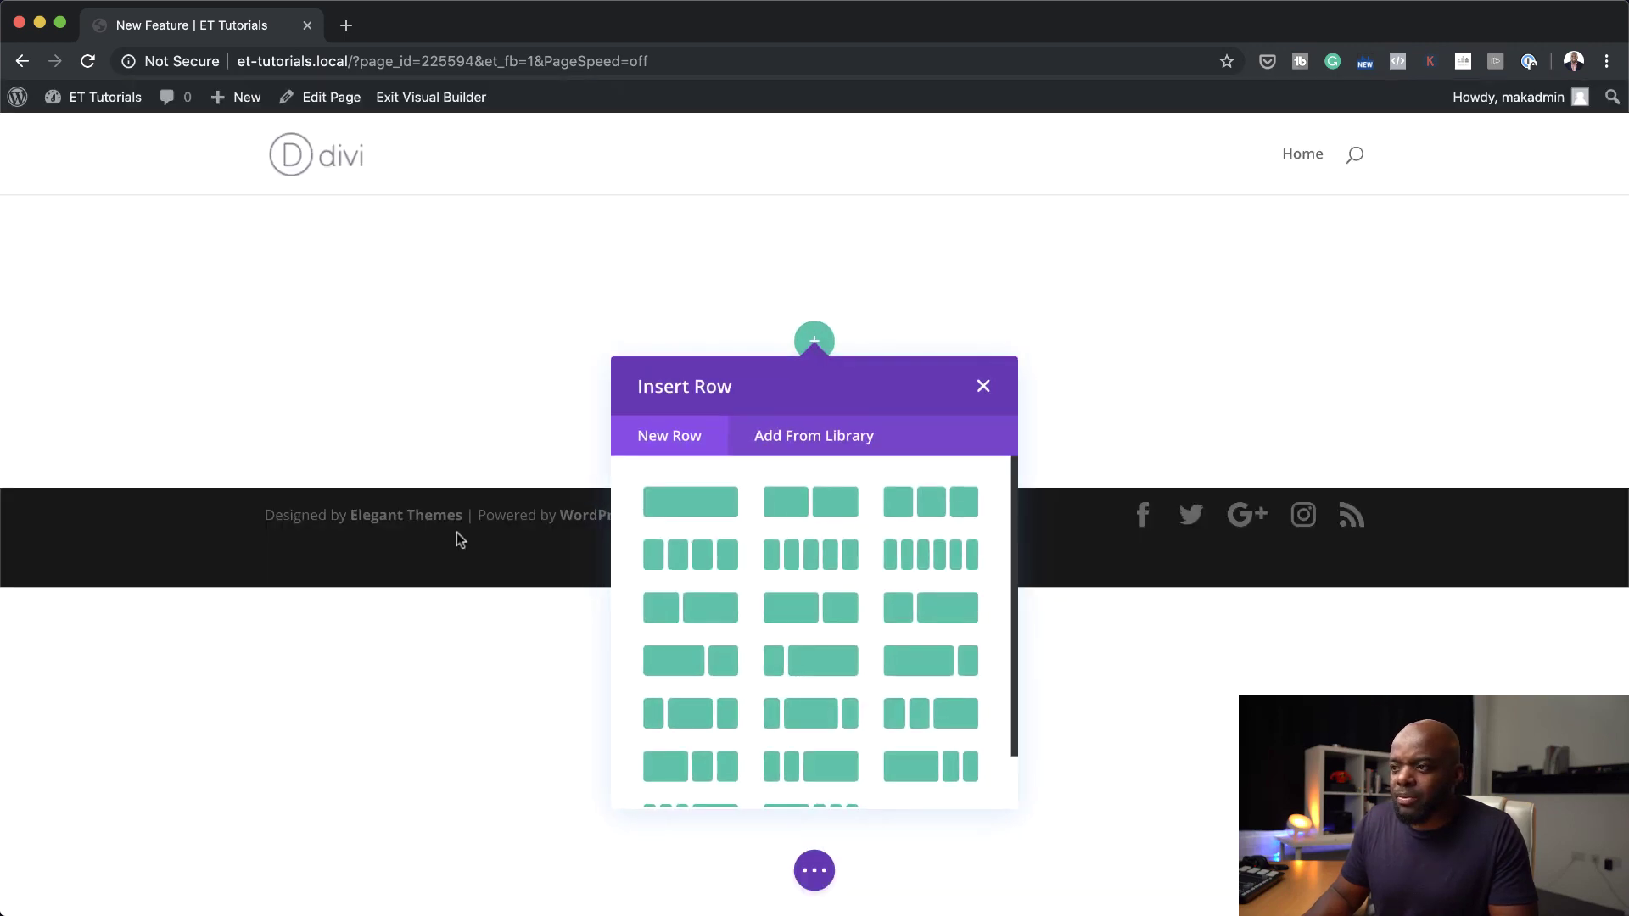
pyautogui.click(836, 505)
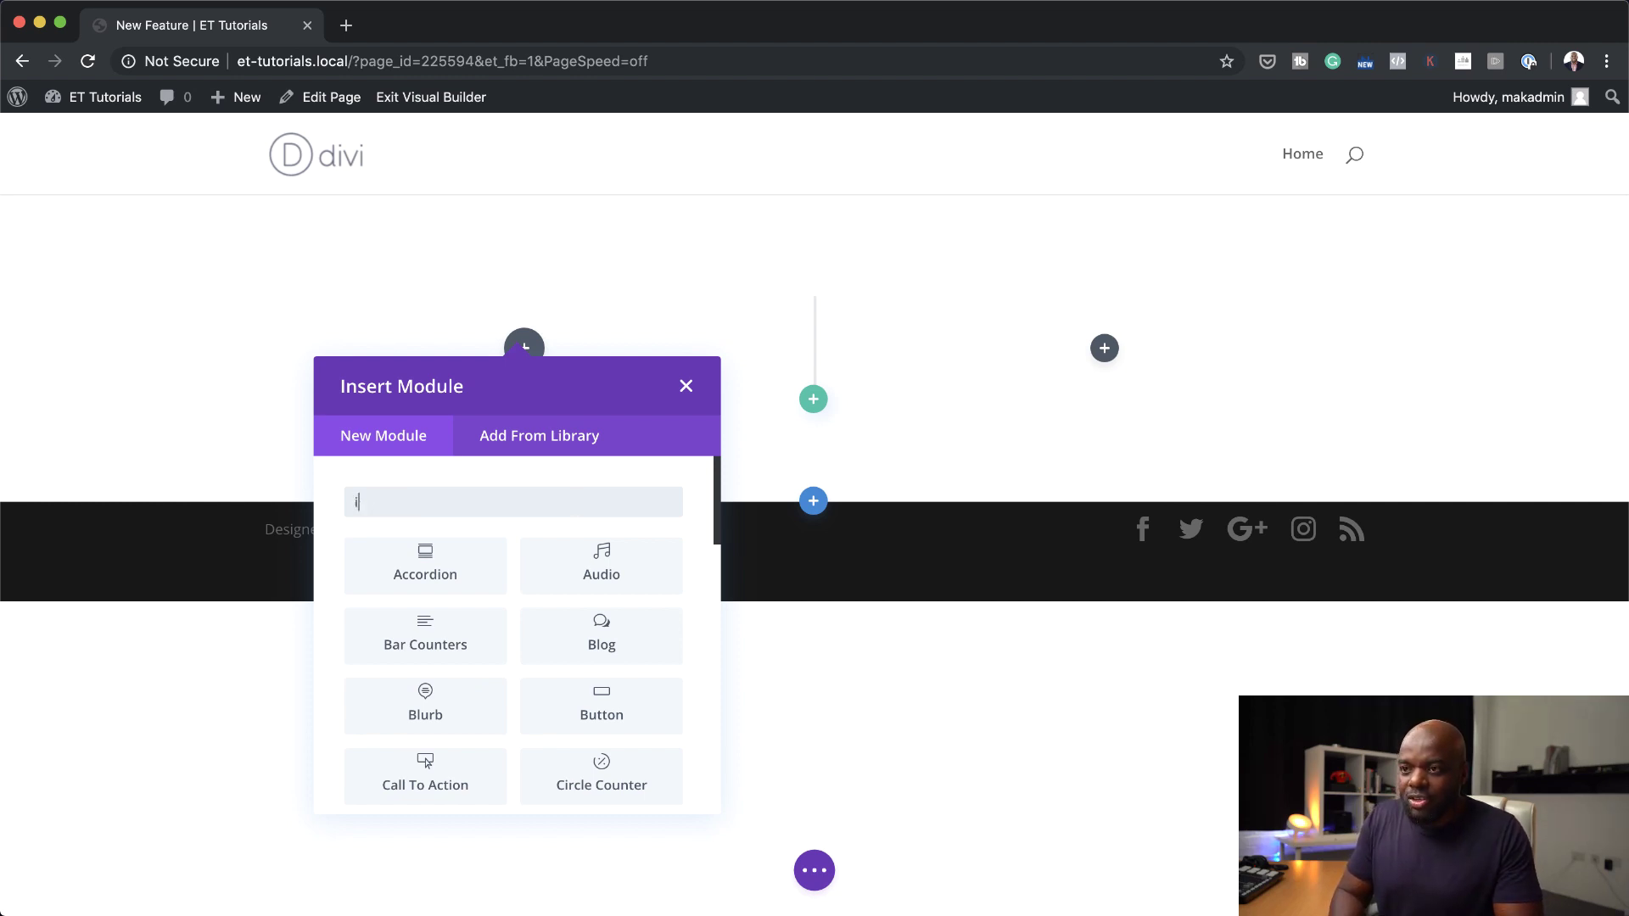
pyautogui.write('image')
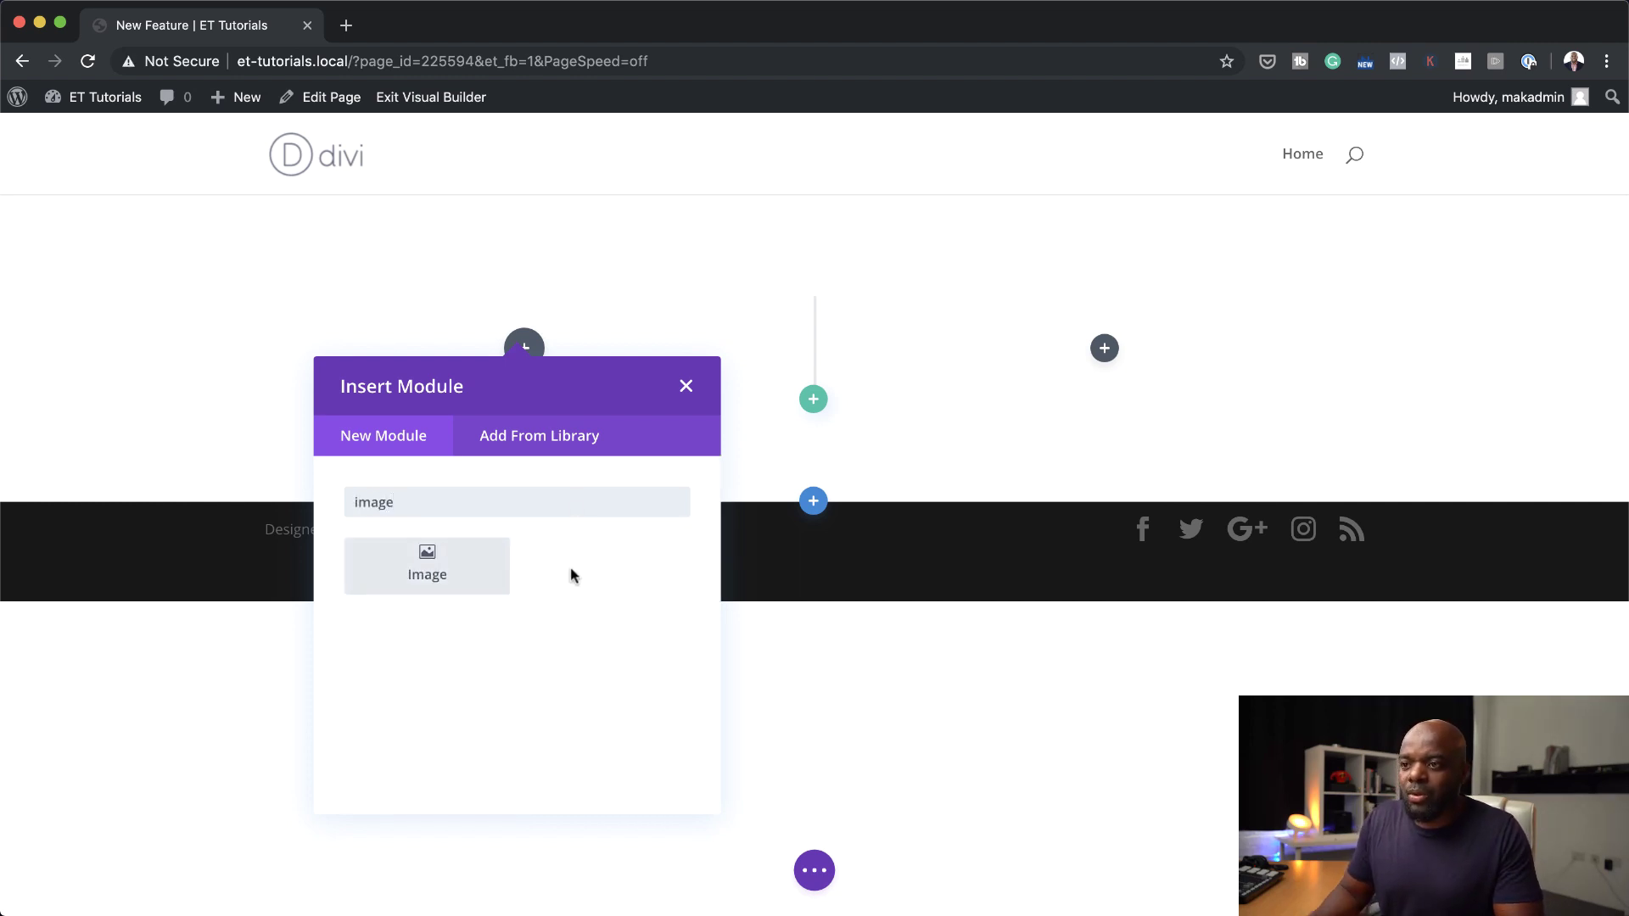
# Insert an Image module with photo 002.jpg and enable hover options for the image
pyautogui.click(490, 576)
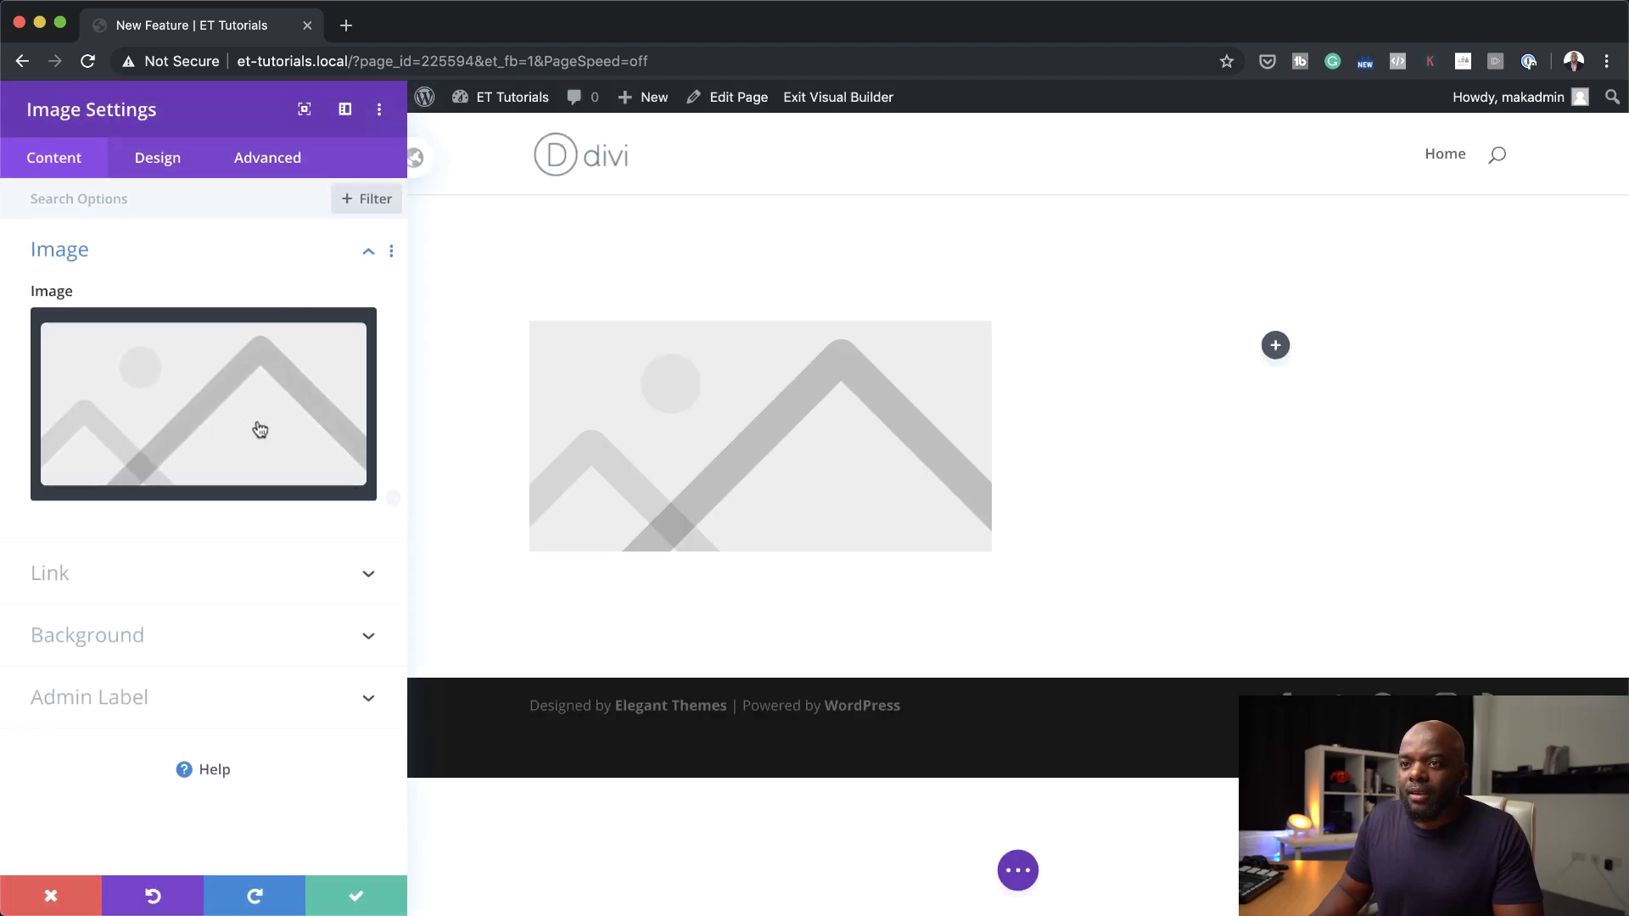
pyautogui.click(207, 381)
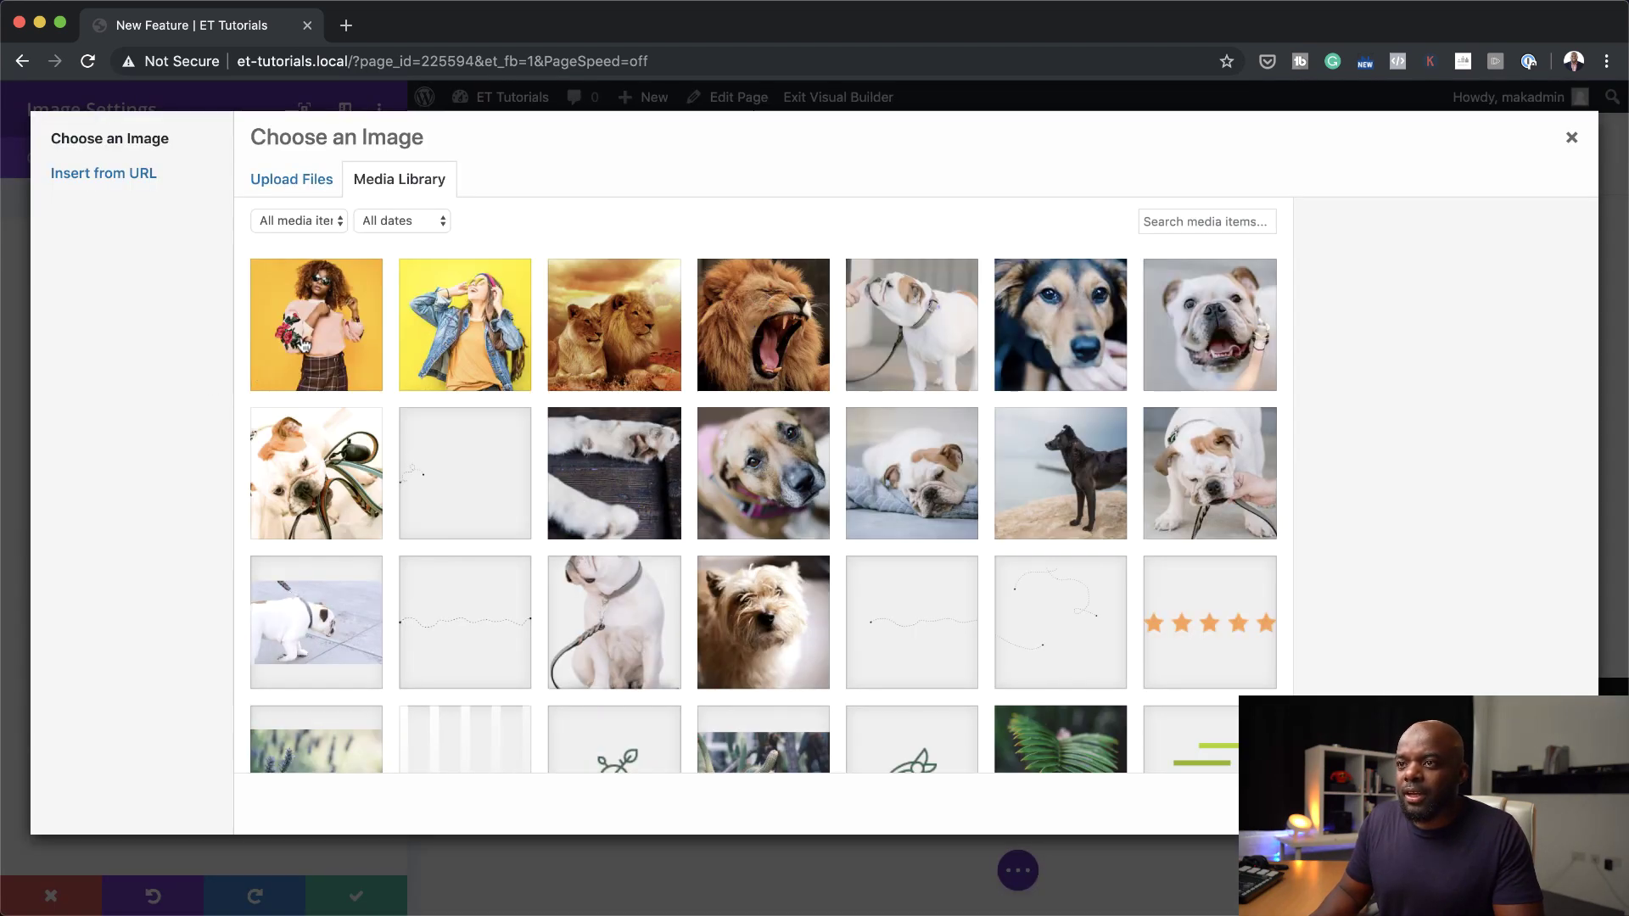
pyautogui.click(312, 327)
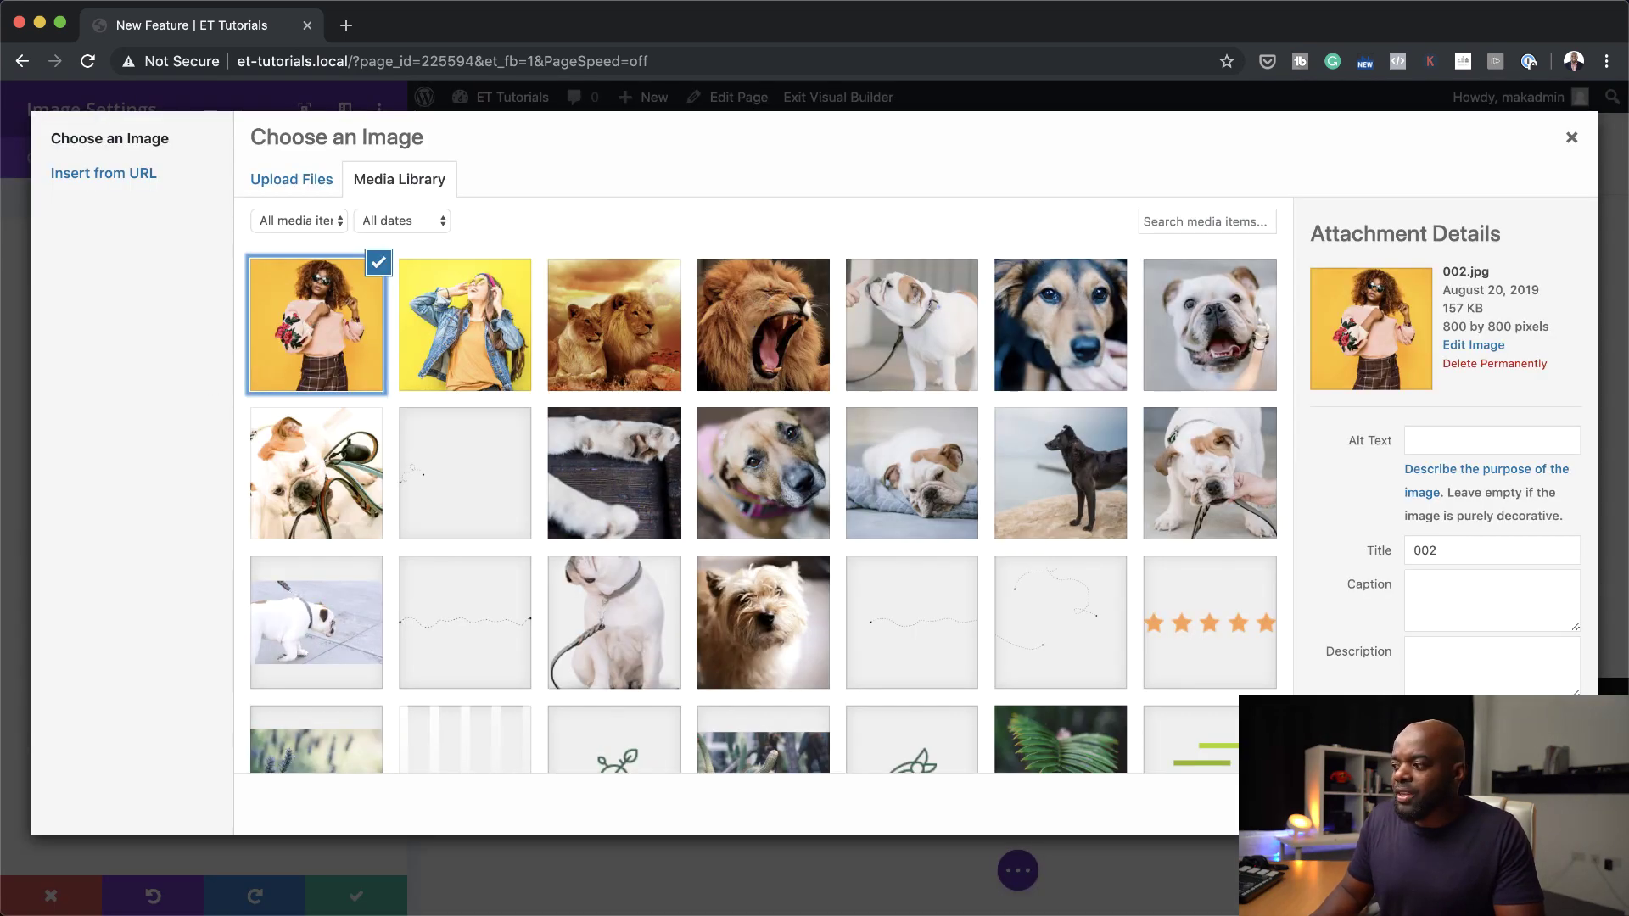
pyautogui.click(1518, 804)
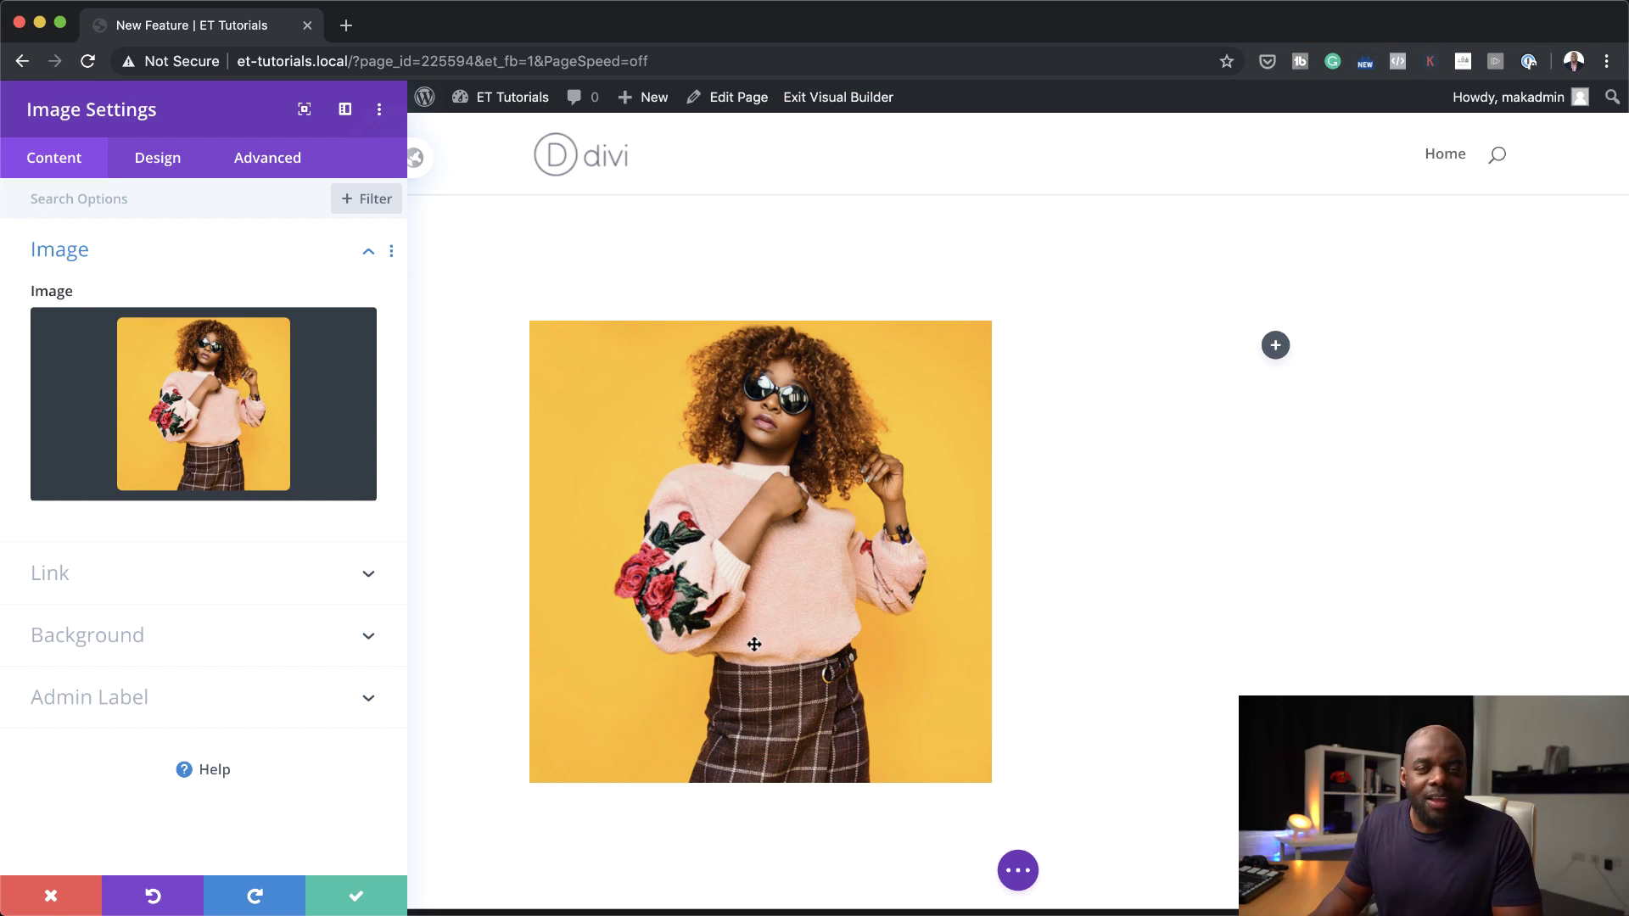
pyautogui.moveTo(210, 288)
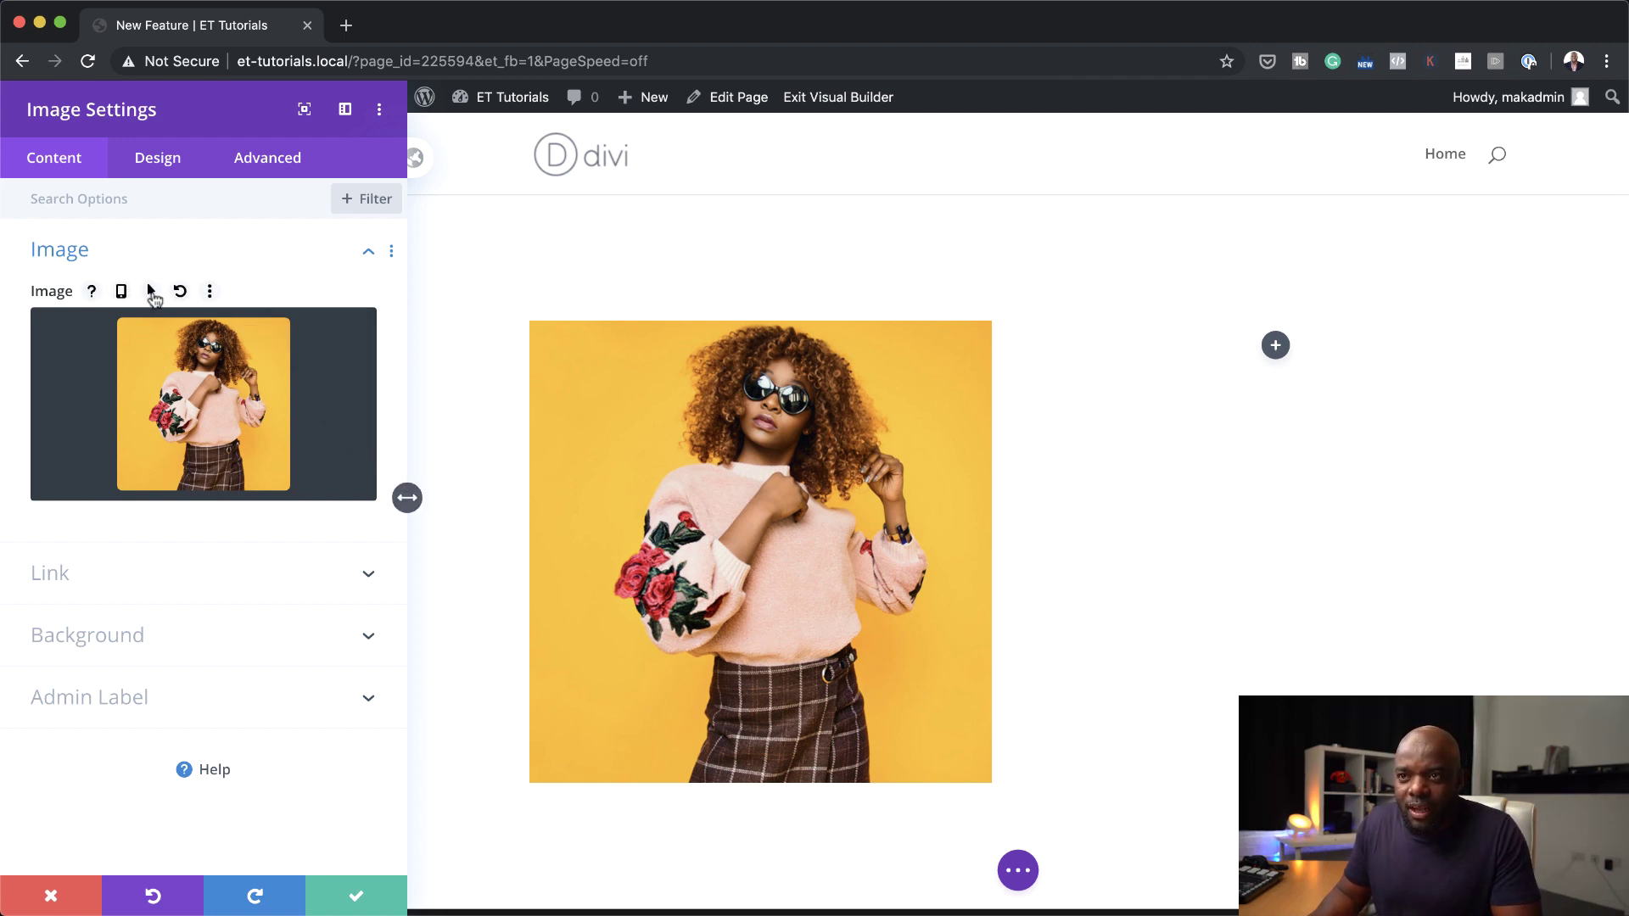
pyautogui.click(151, 292)
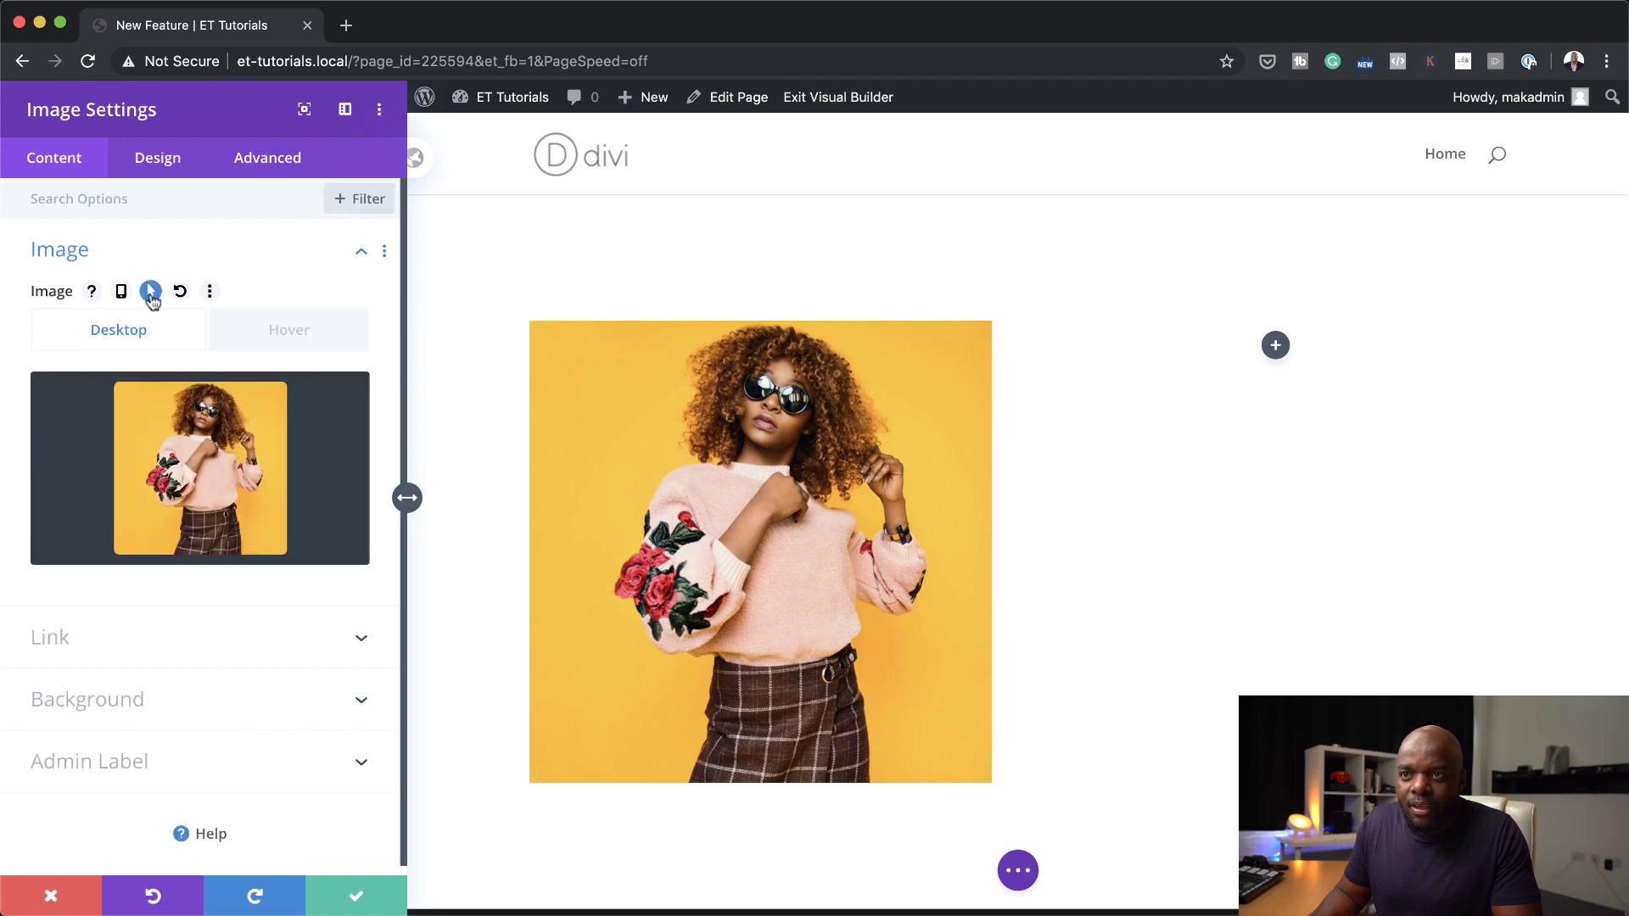
# Set the denim-jacket photo 001.jpg as the hover image and save the module
pyautogui.click(303, 336)
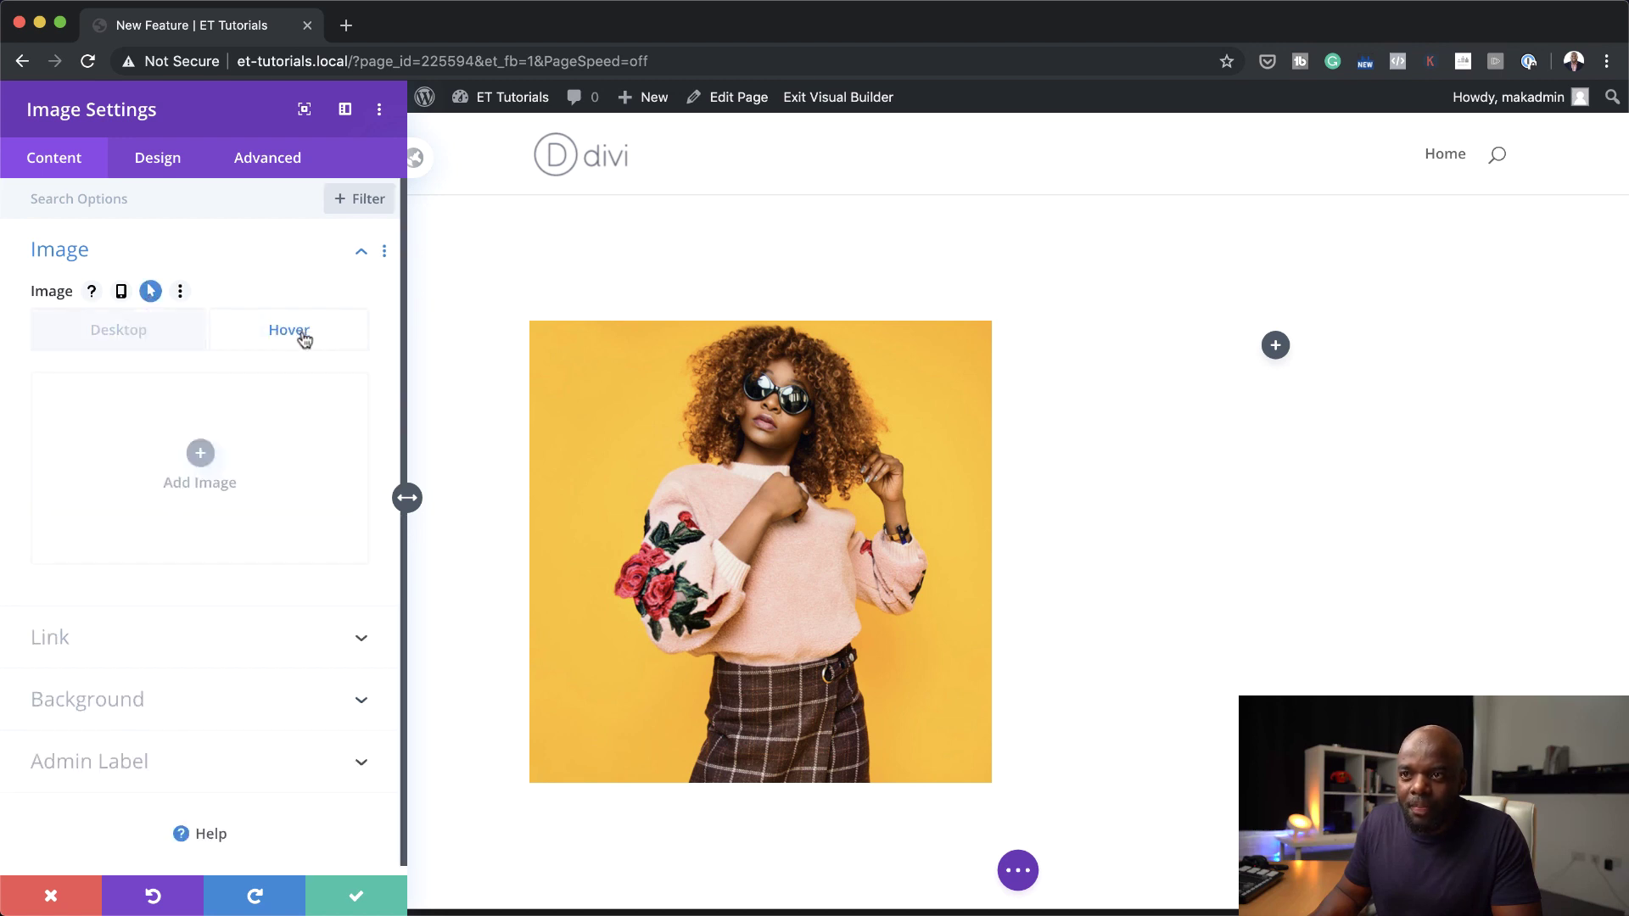
pyautogui.click(204, 458)
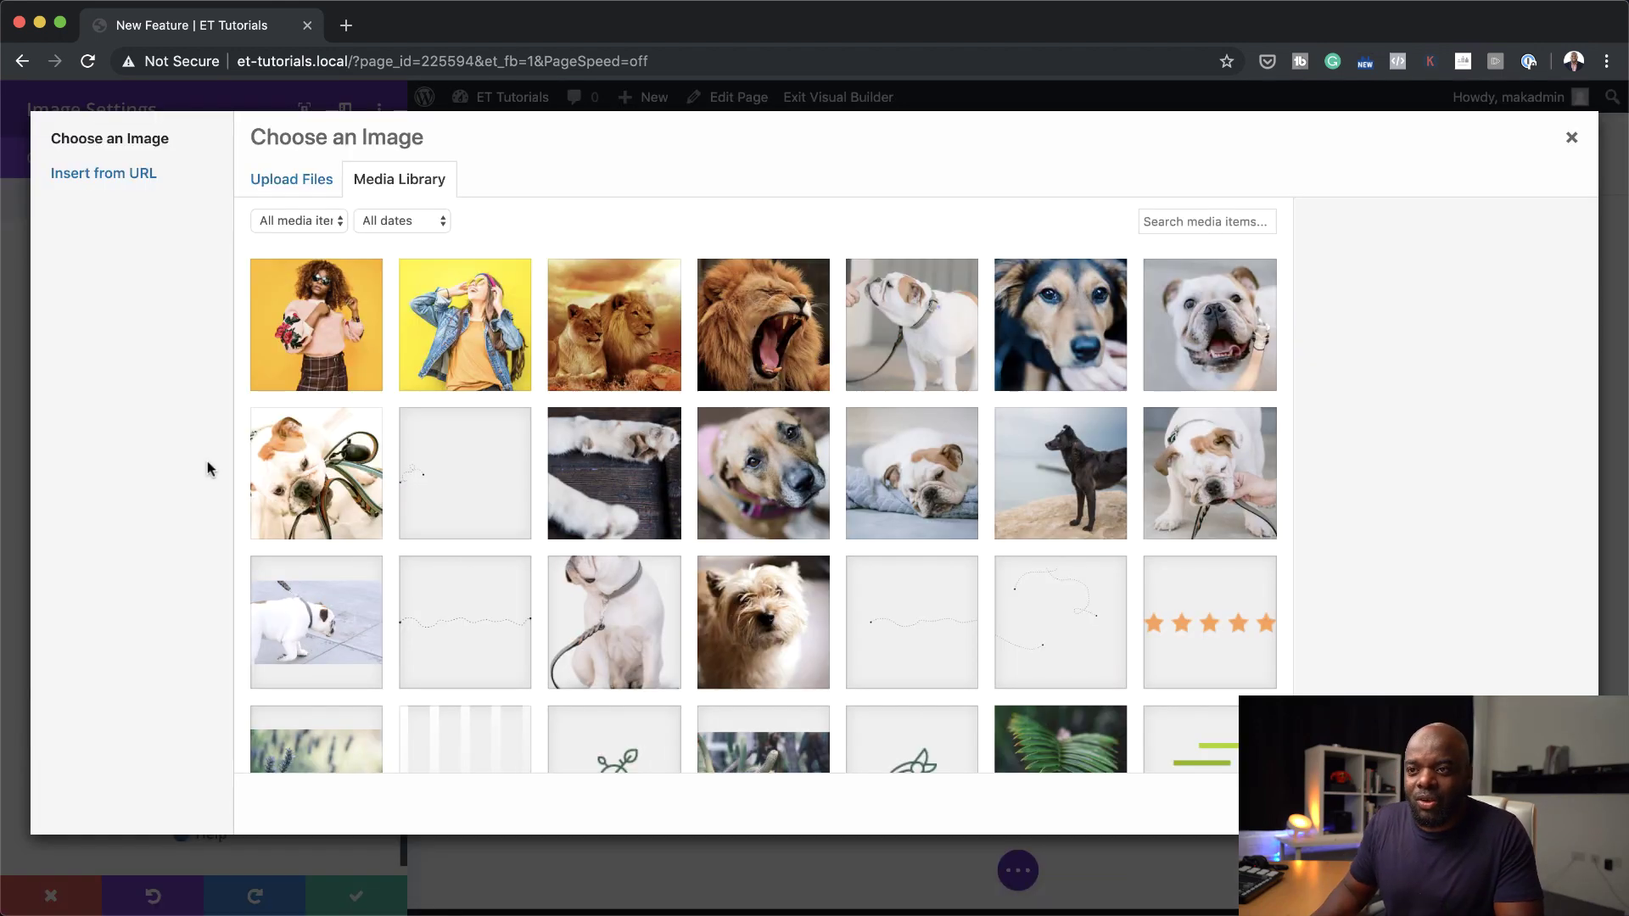
pyautogui.click(492, 361)
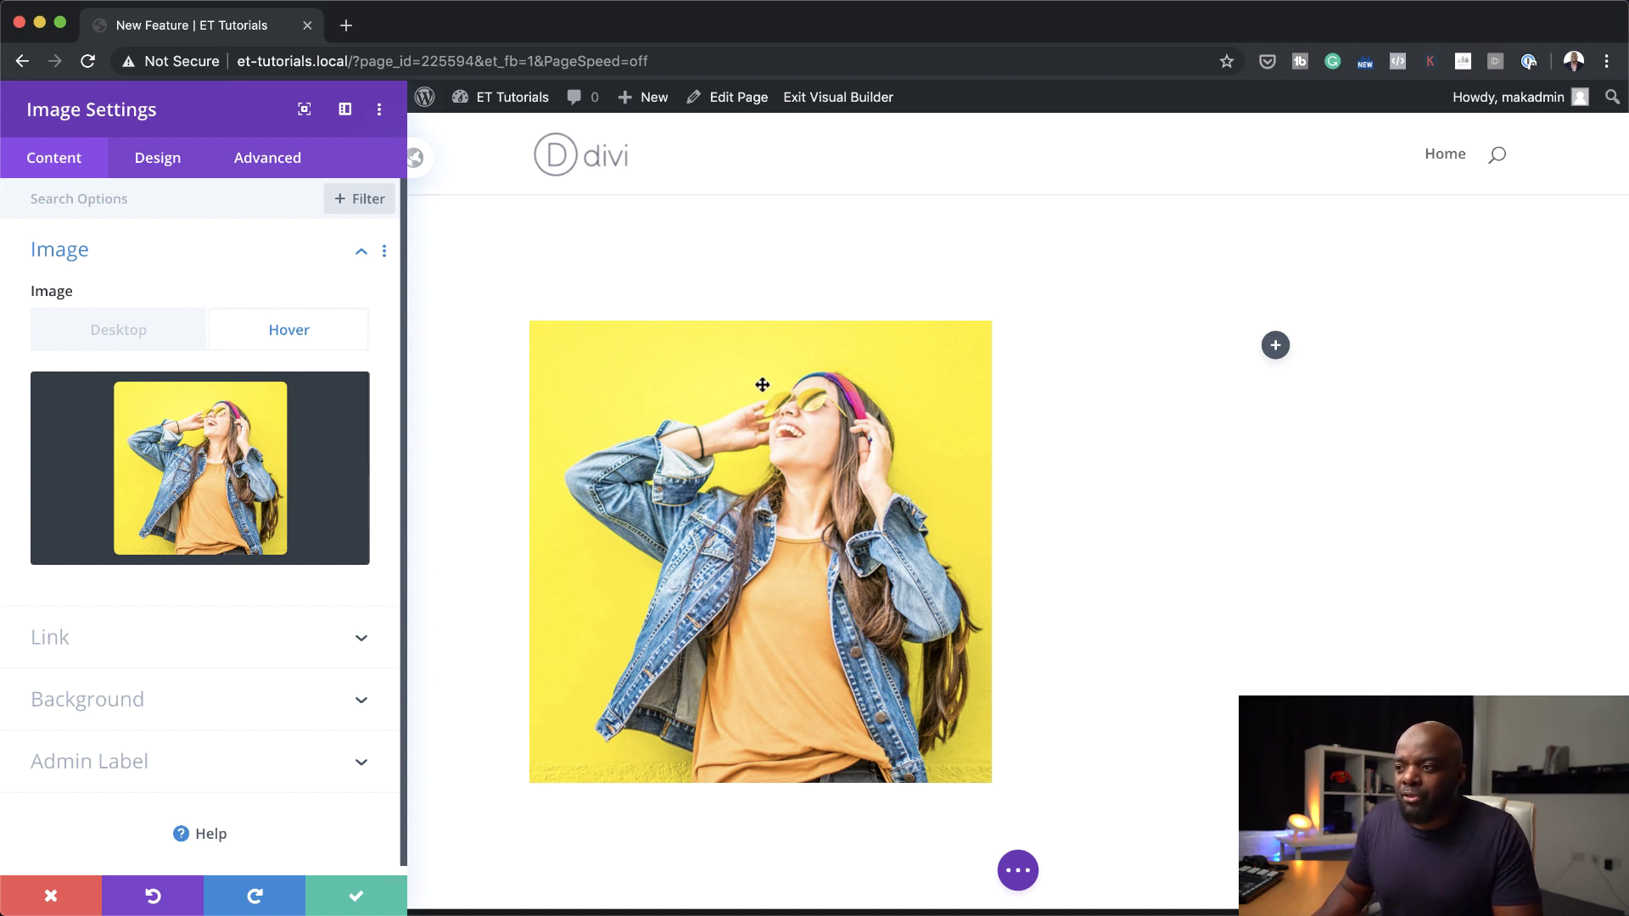
pyautogui.click(356, 895)
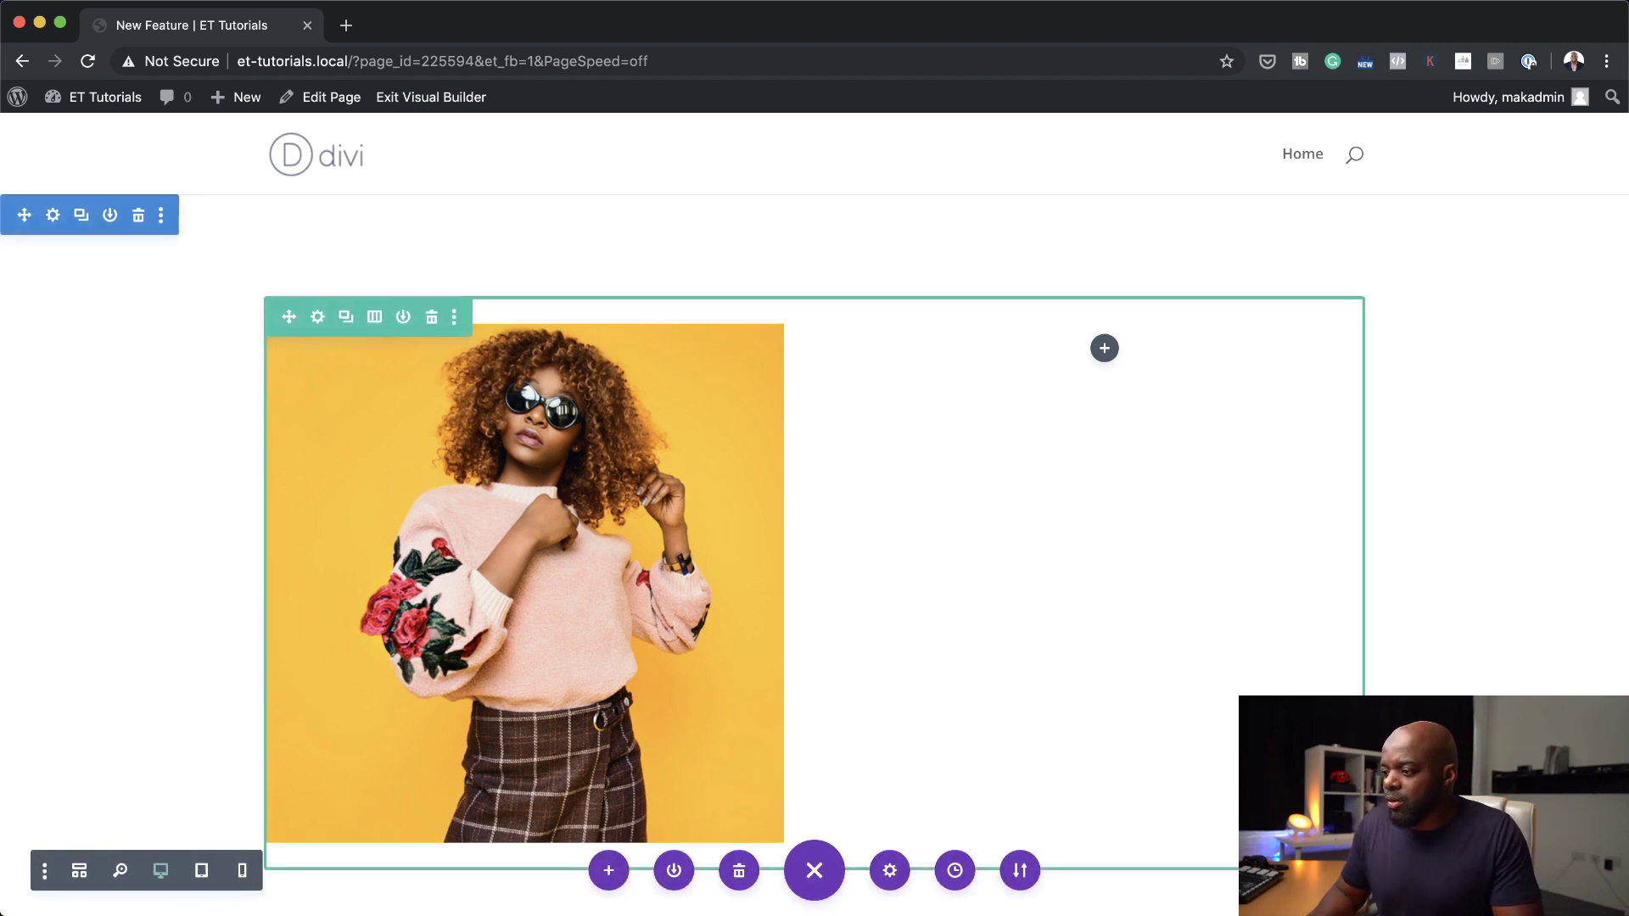
pyautogui.click(396, 98)
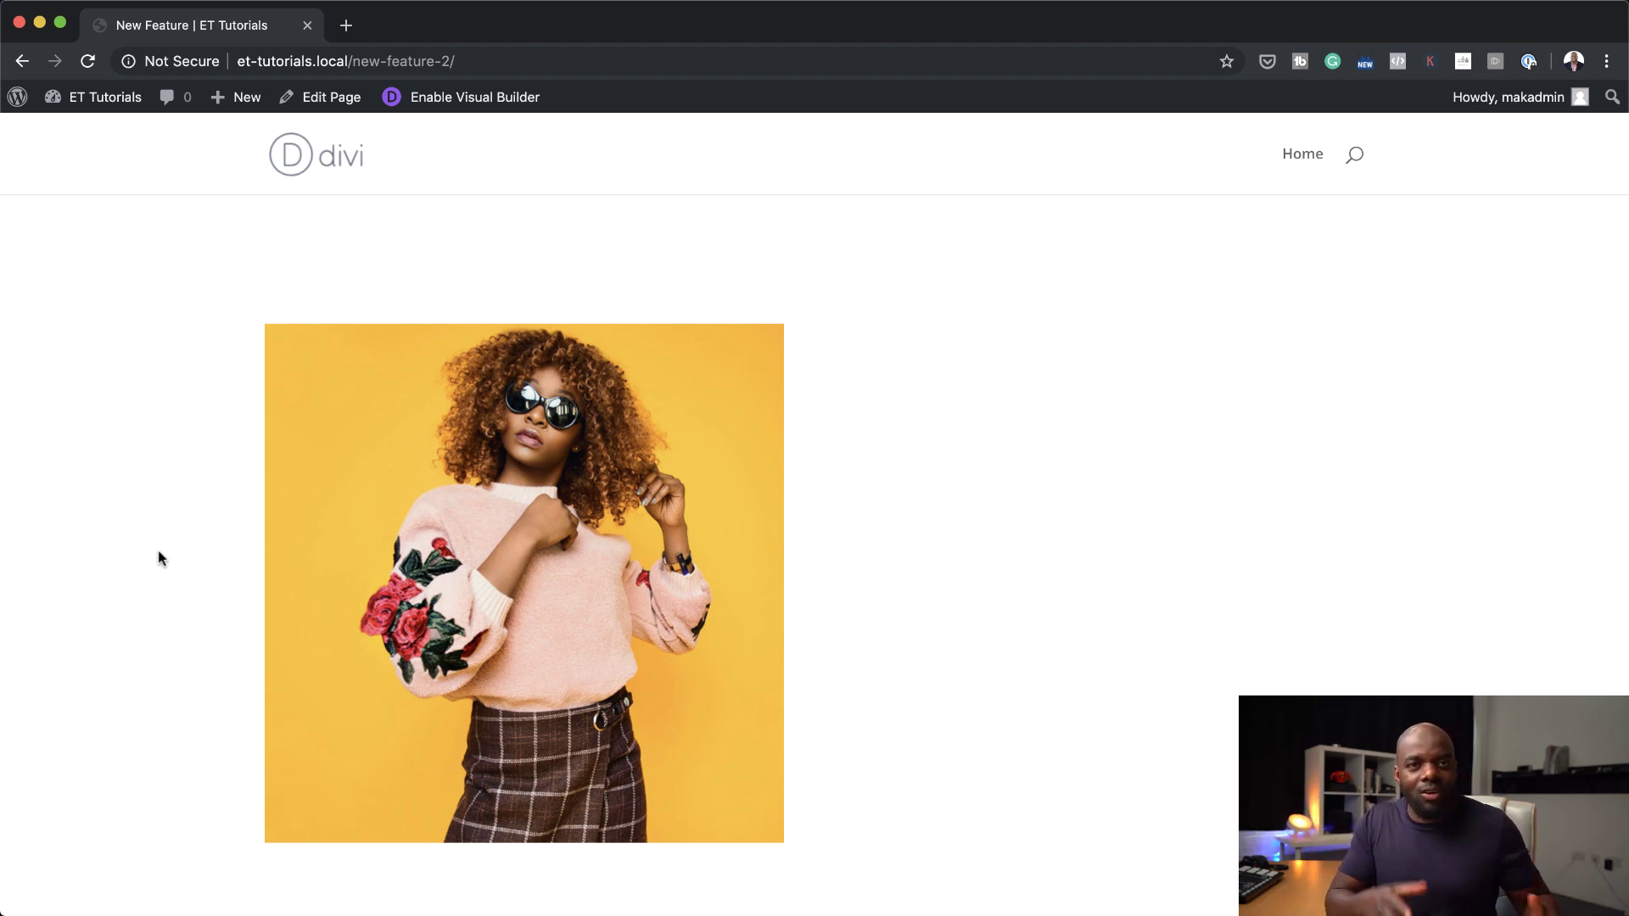
pyautogui.click(447, 98)
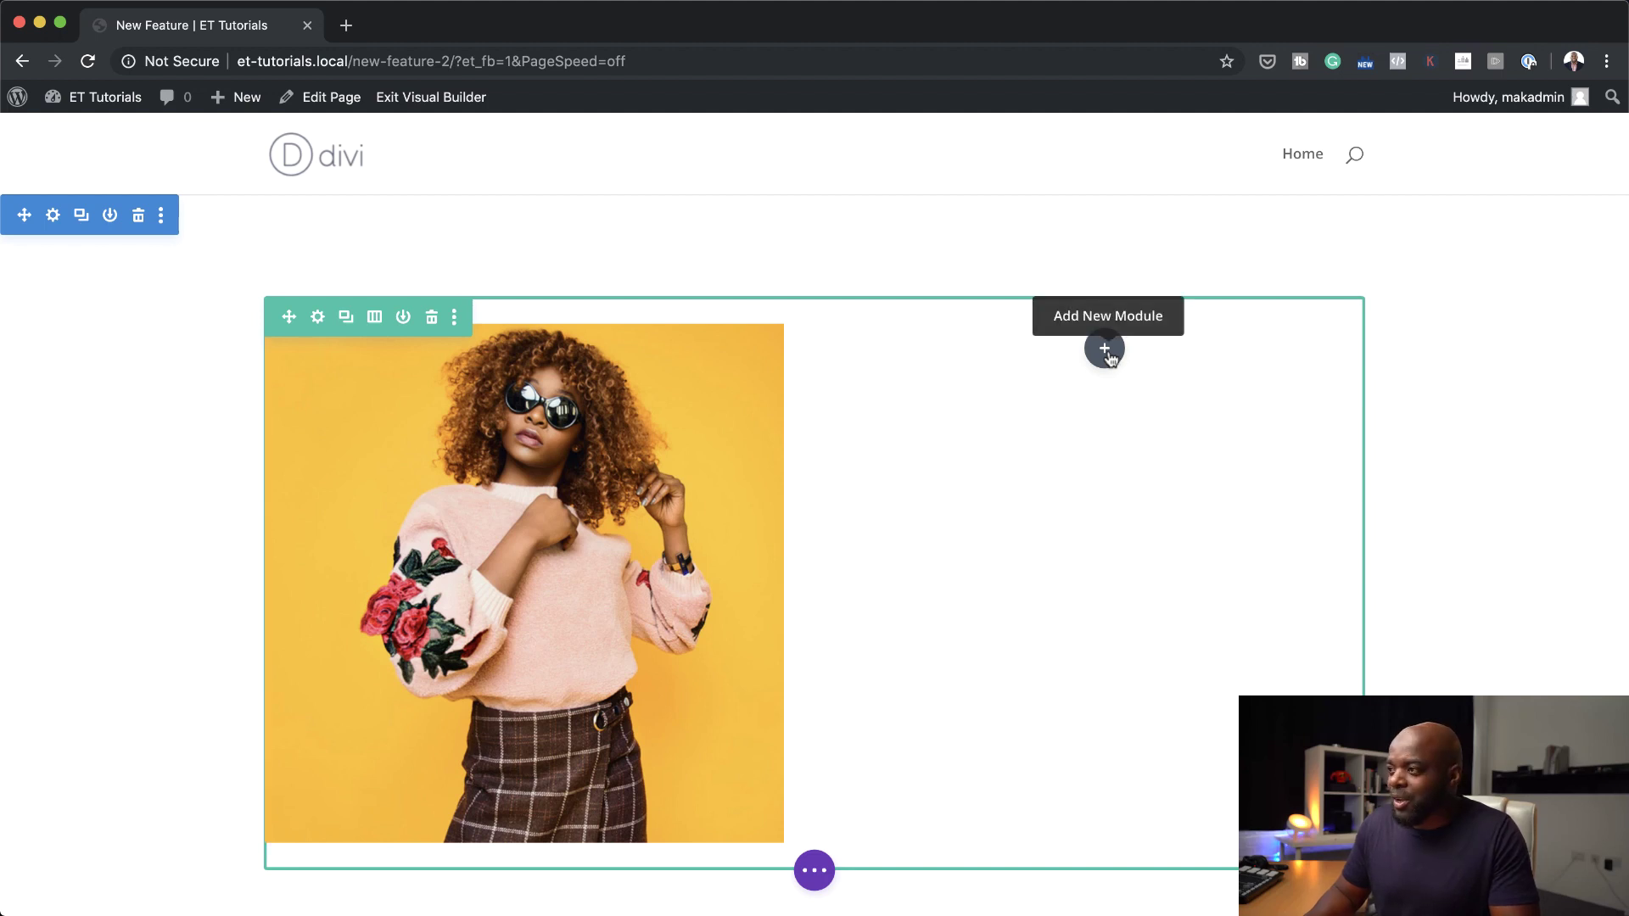
# Insert a Button module into the right column using the 'bu' search
pyautogui.click(1105, 348)
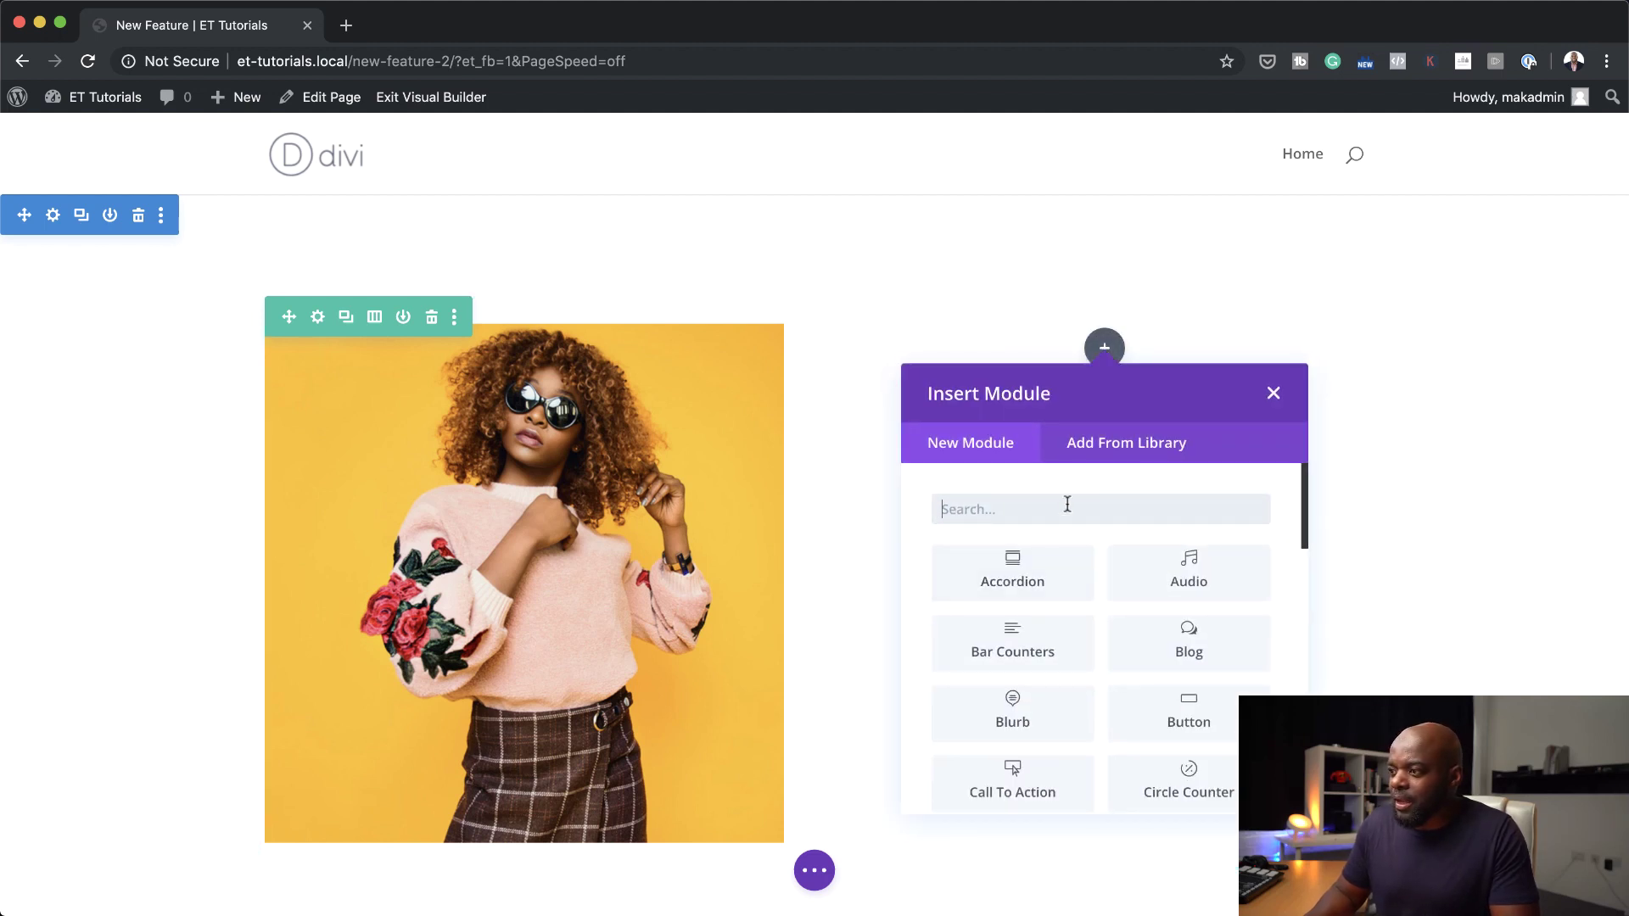
pyautogui.write('butt')
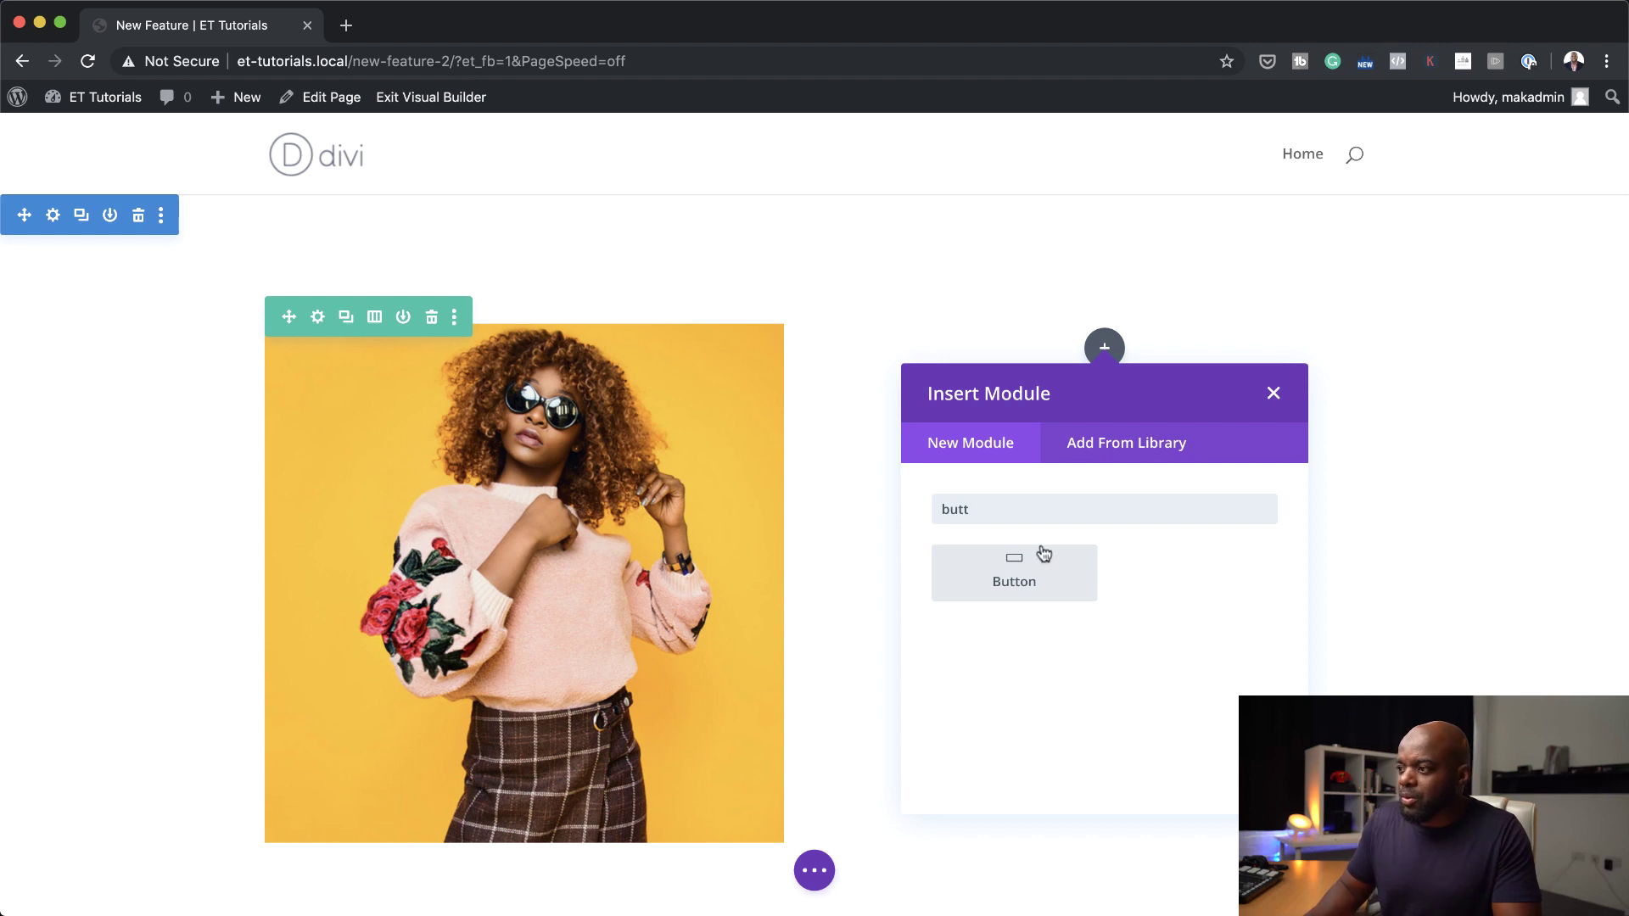
pyautogui.click(1022, 583)
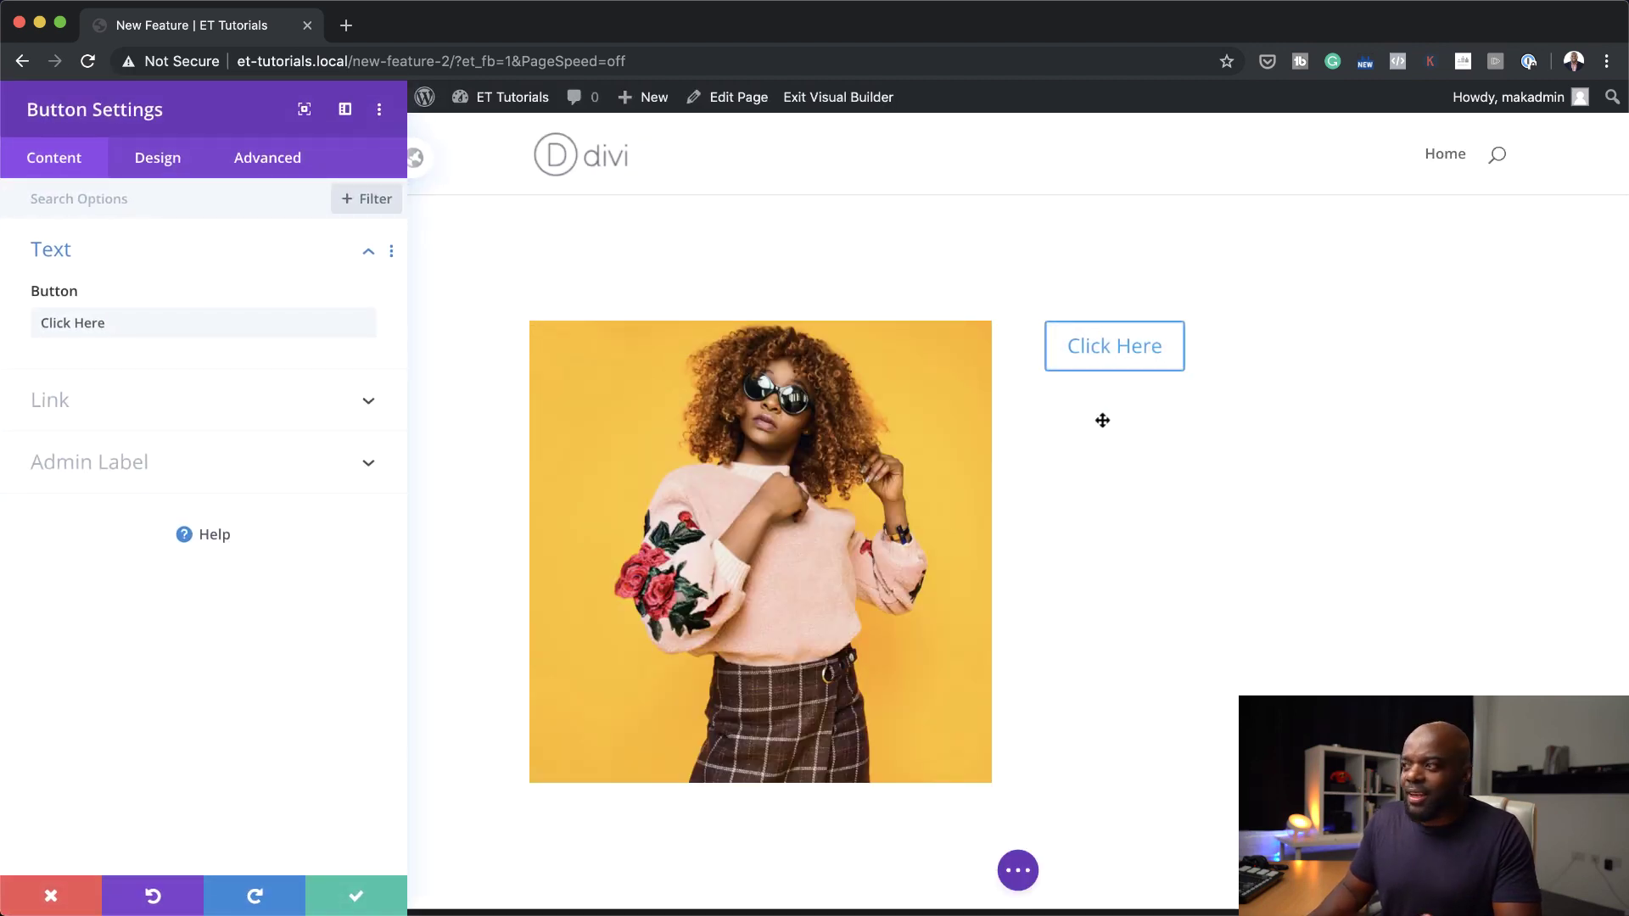
# Make the button read 'Get Your Discount NOW!' on hover, keeping 'Click Here' normally, and save
pyautogui.moveTo(182, 301)
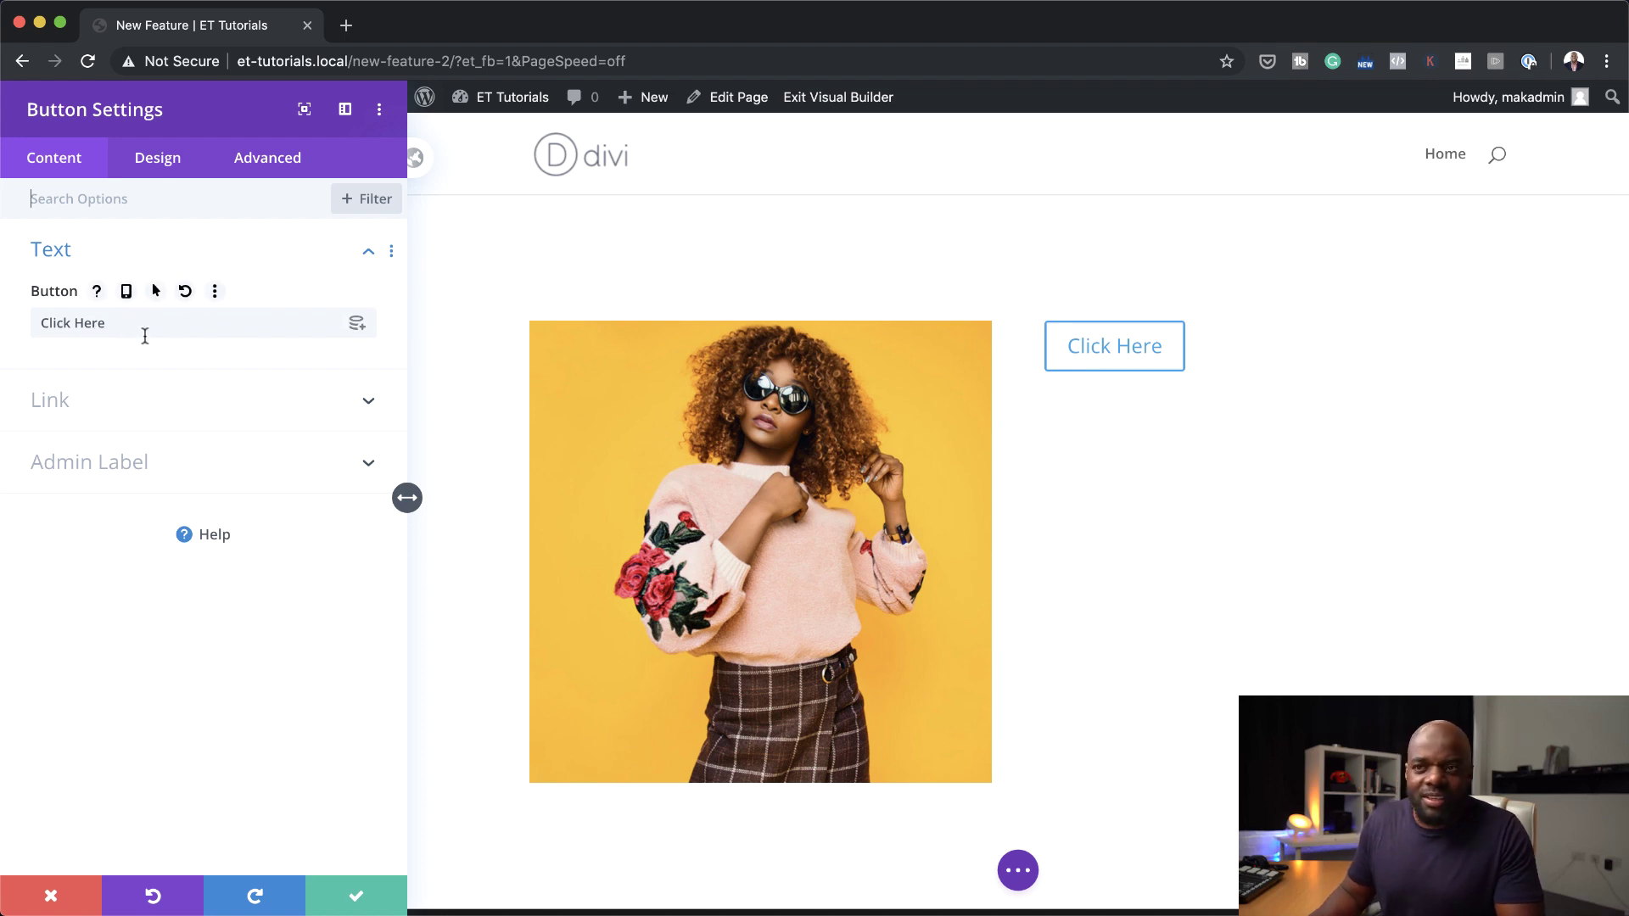
pyautogui.click(156, 292)
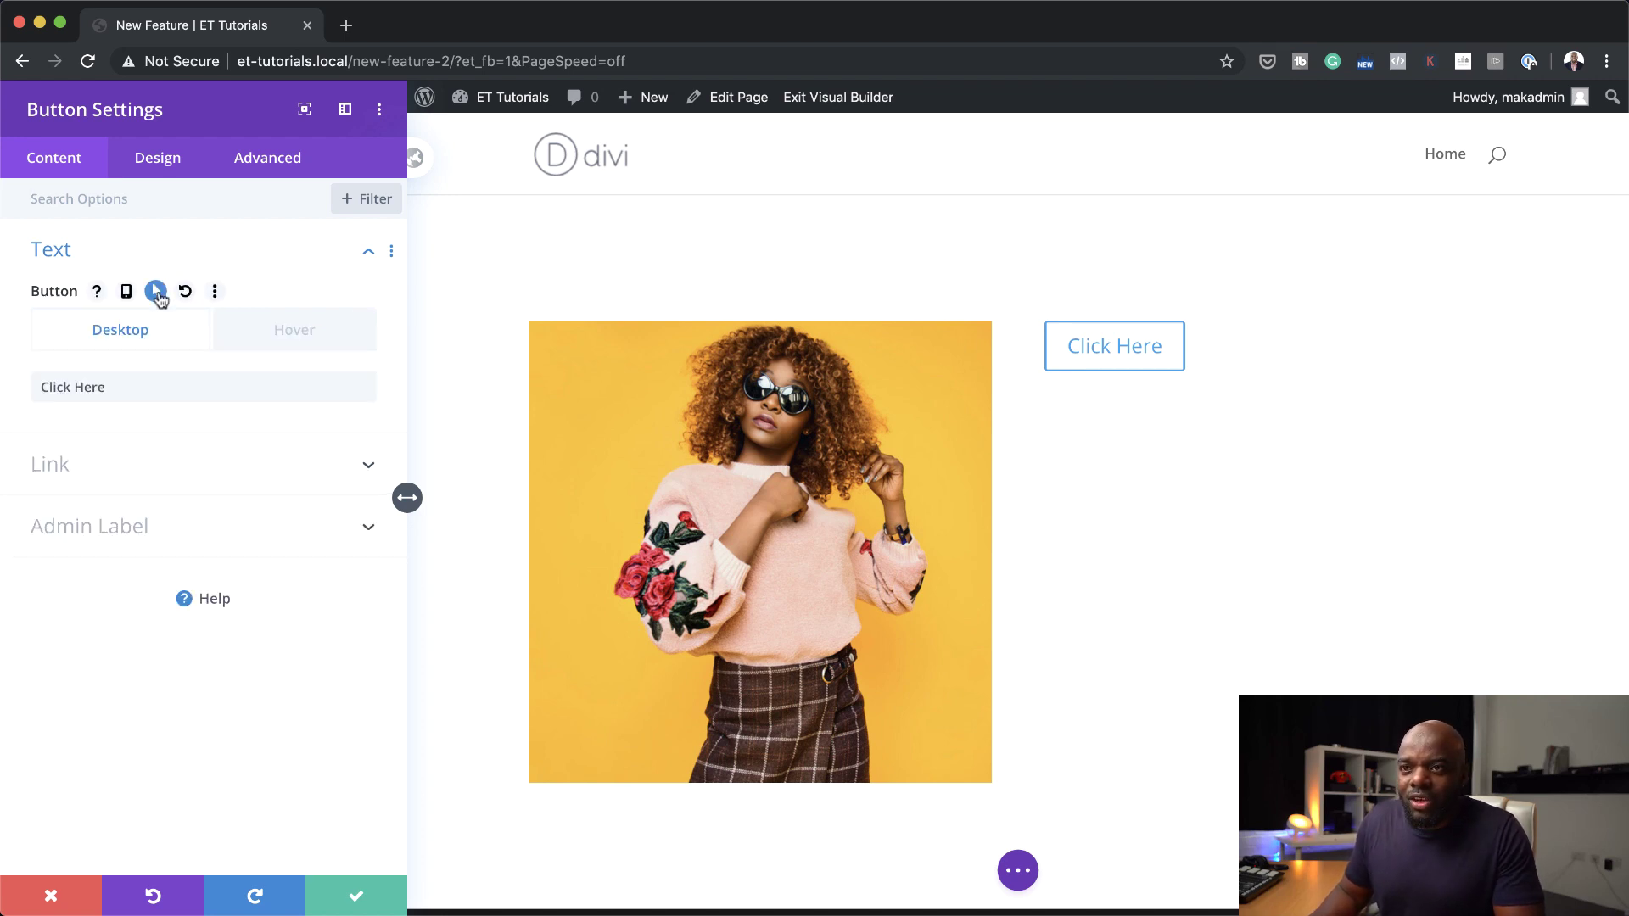
pyautogui.click(322, 331)
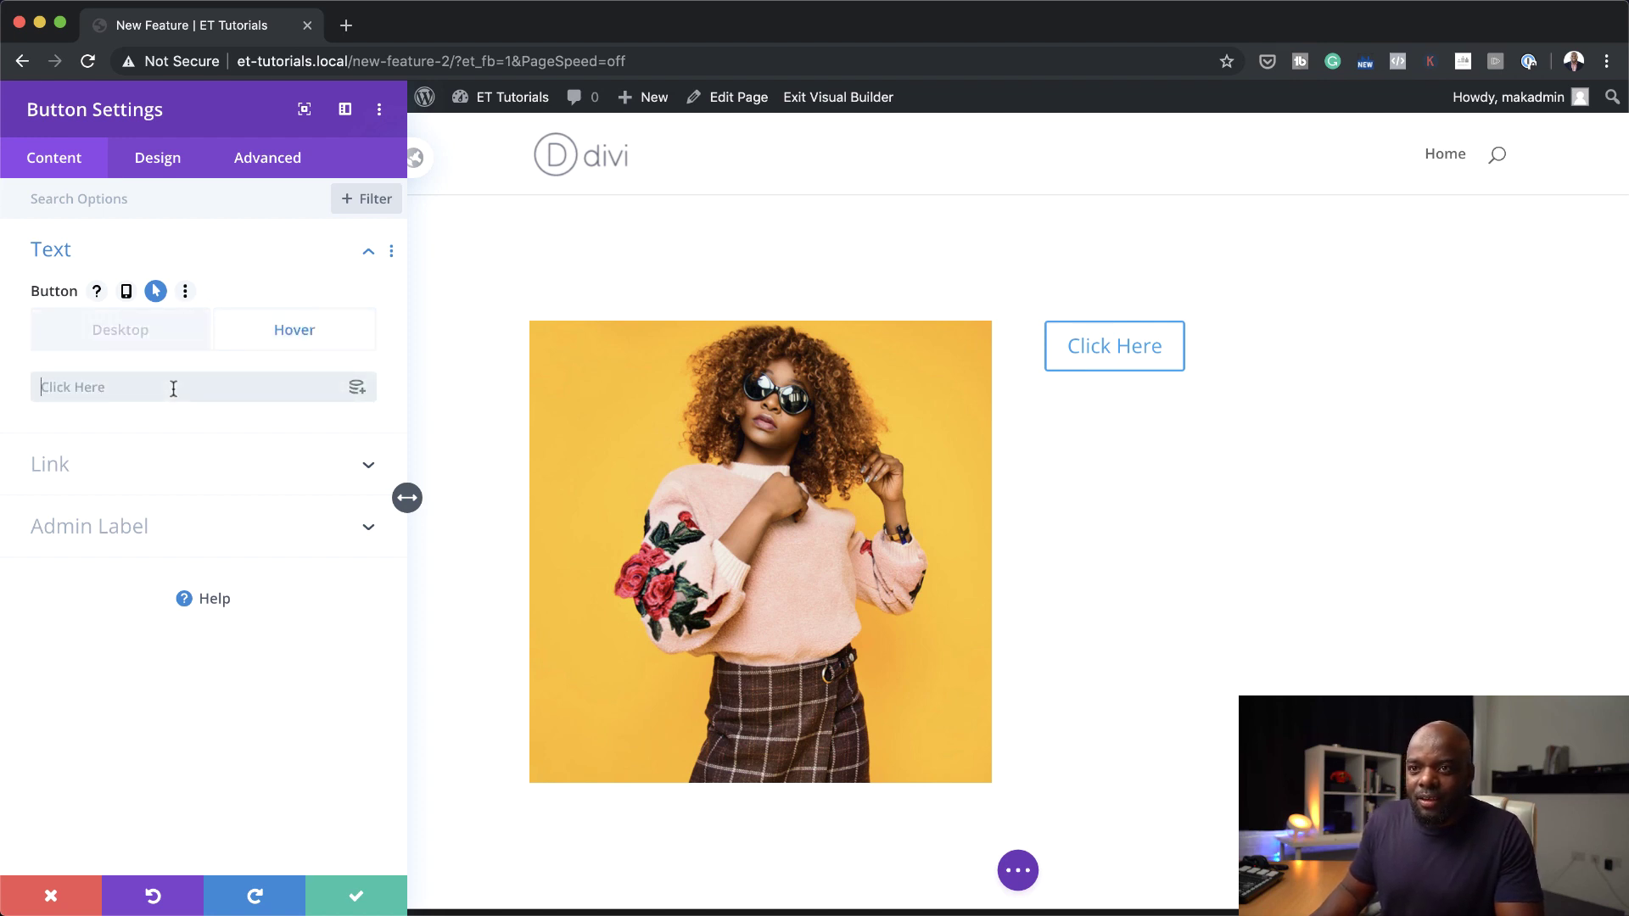
pyautogui.write('Get Your Discount NOW!')
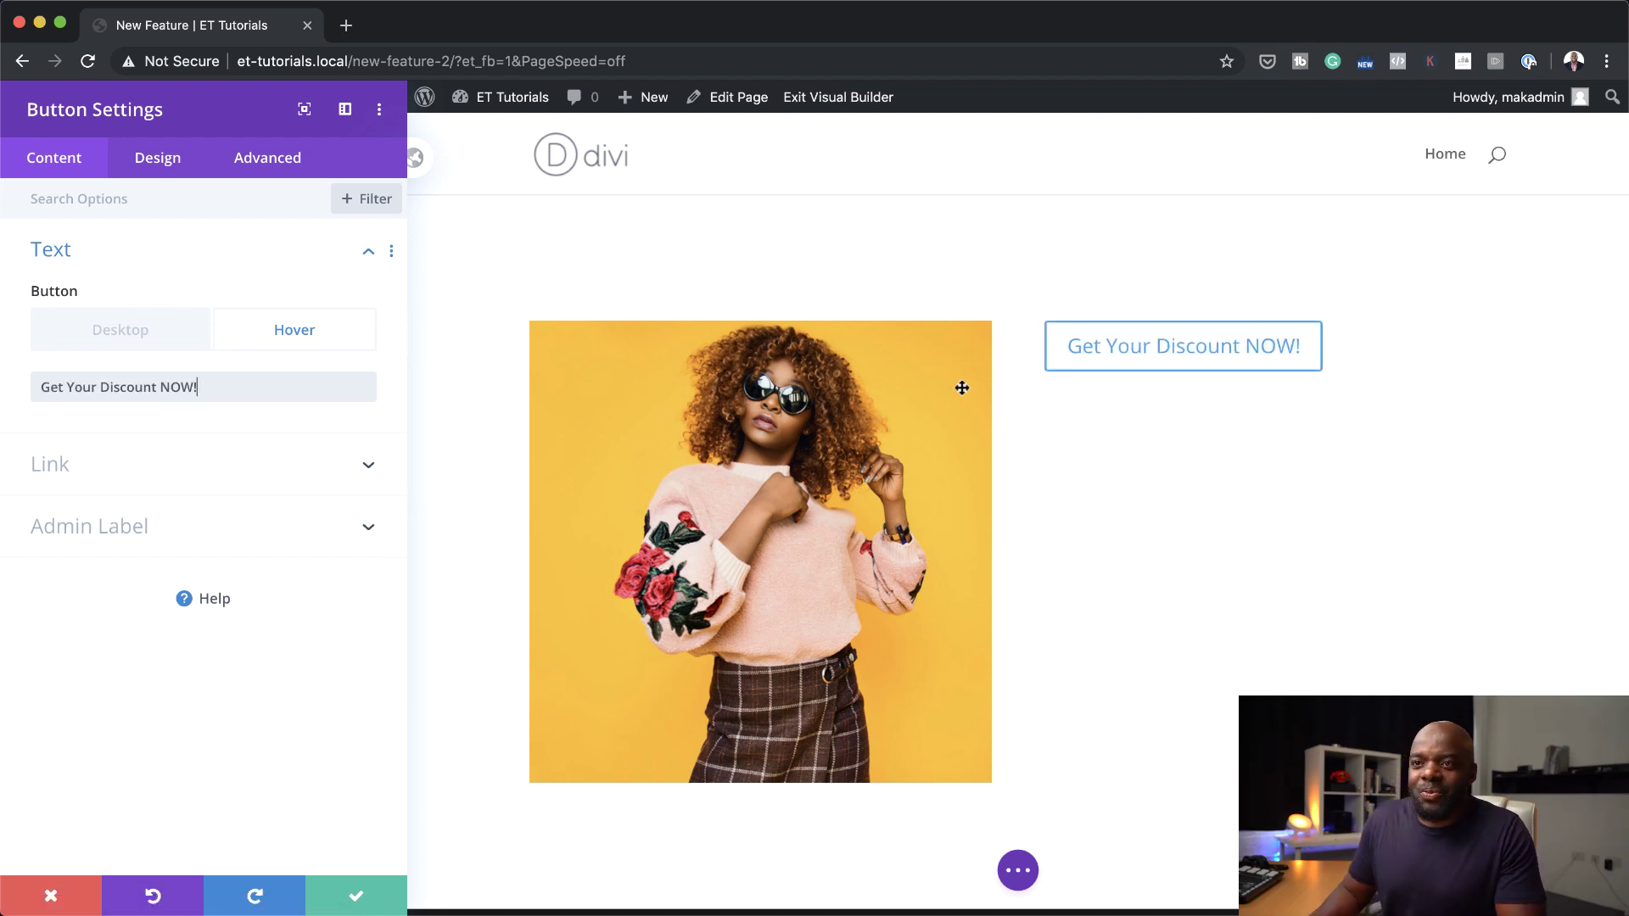
pyautogui.click(148, 333)
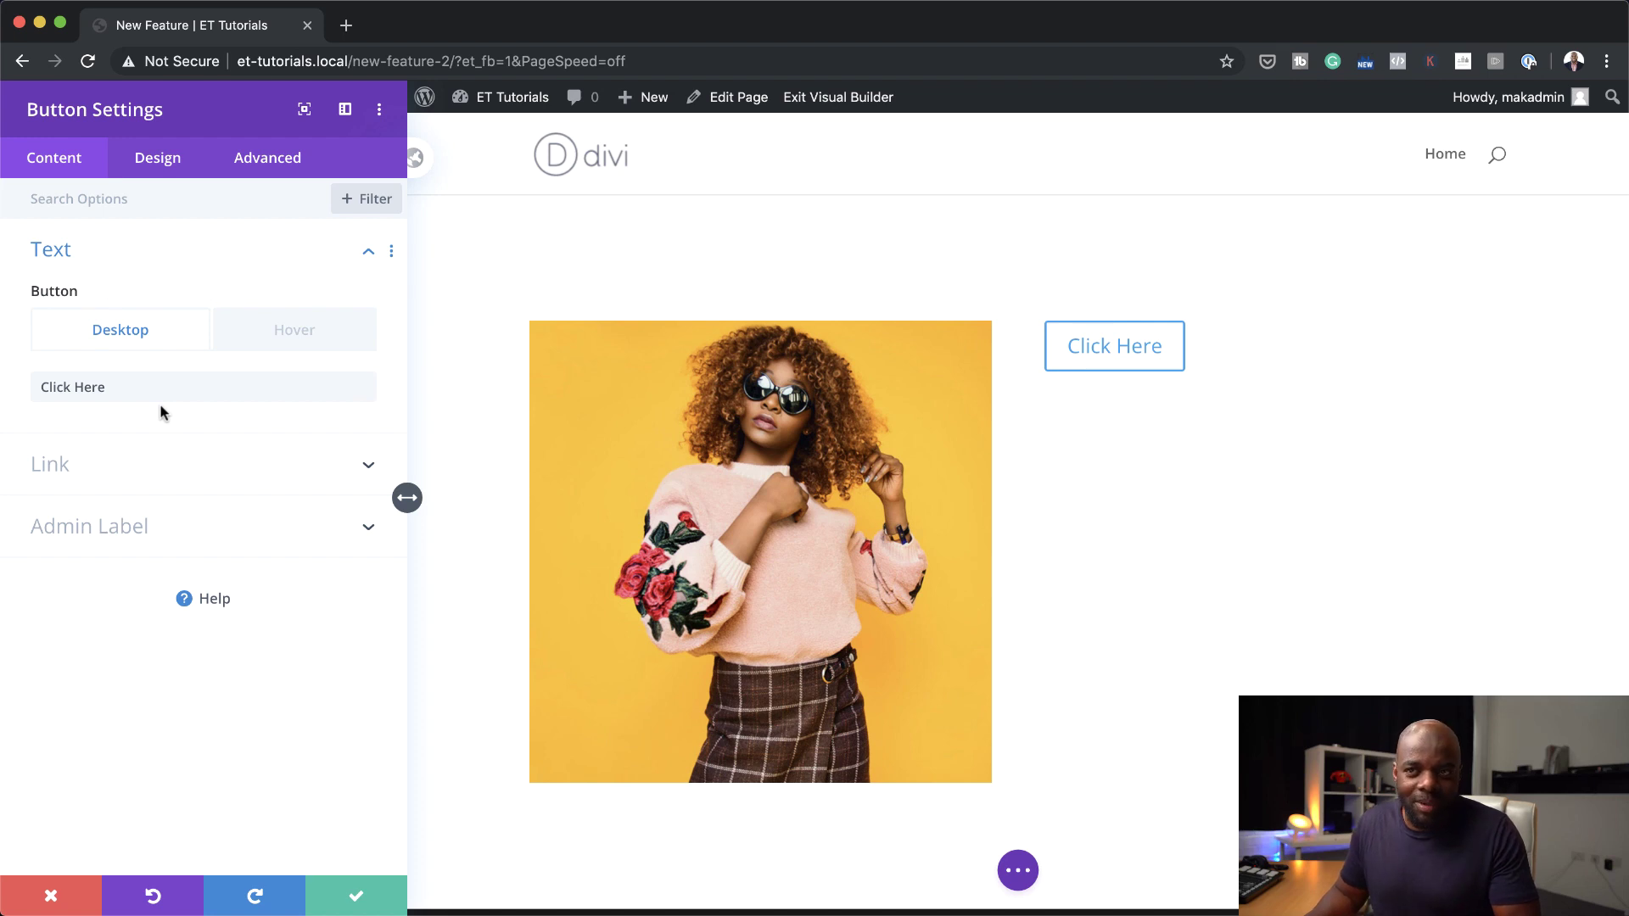
pyautogui.click(378, 901)
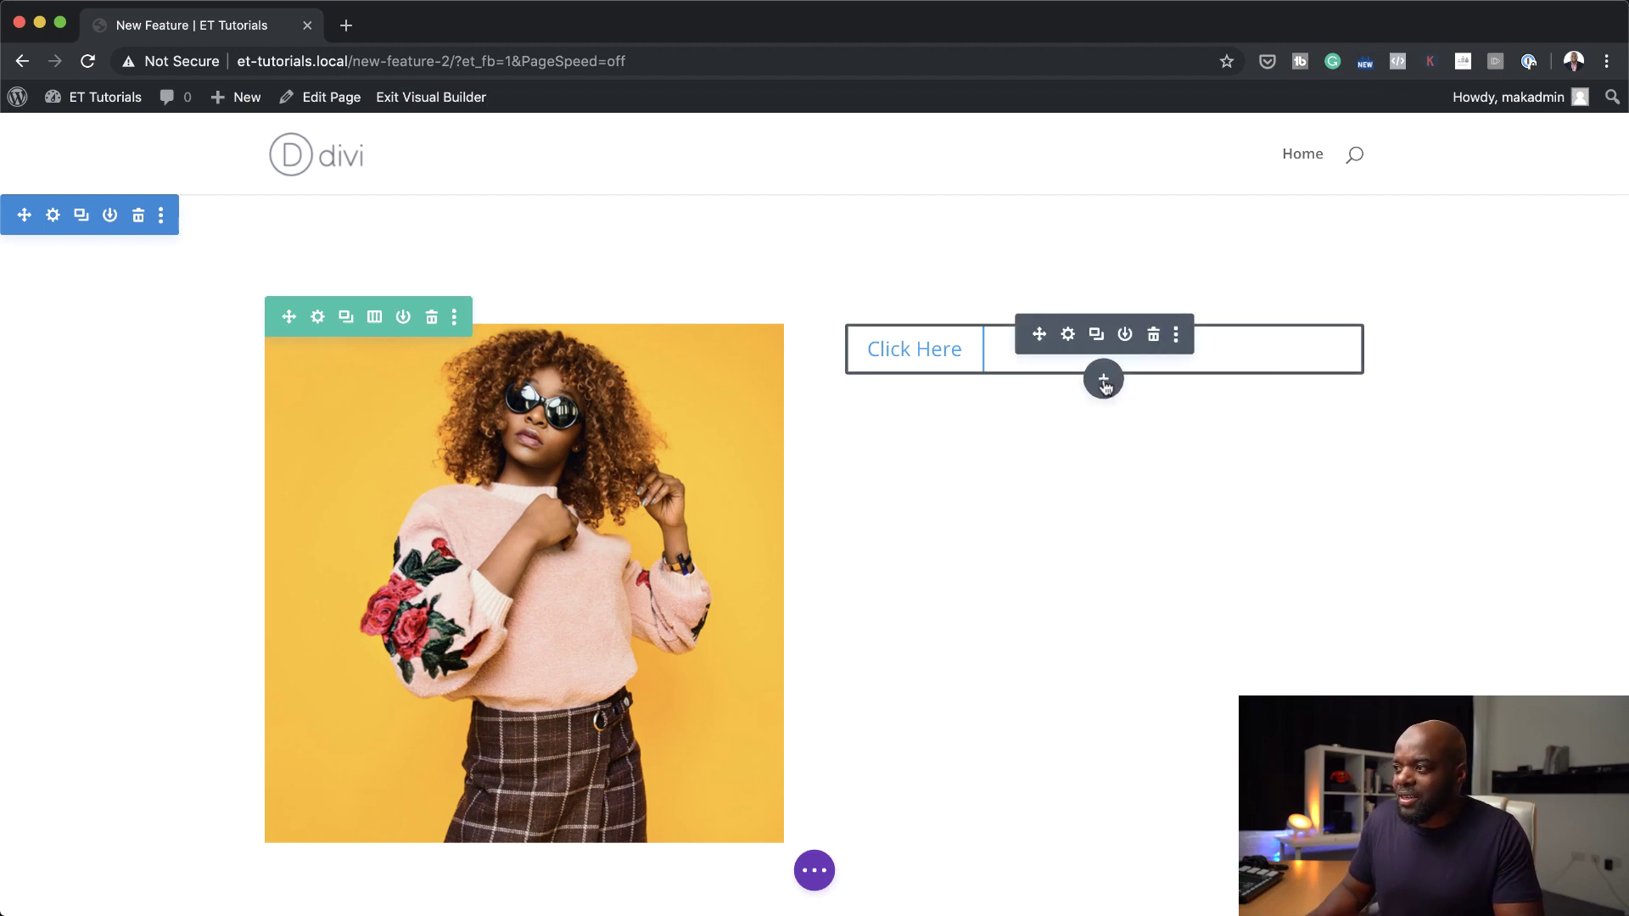
# Insert a Blurb below the button showing a muted-speaker icon instead of an image
pyautogui.click(1104, 381)
pyautogui.write('b')
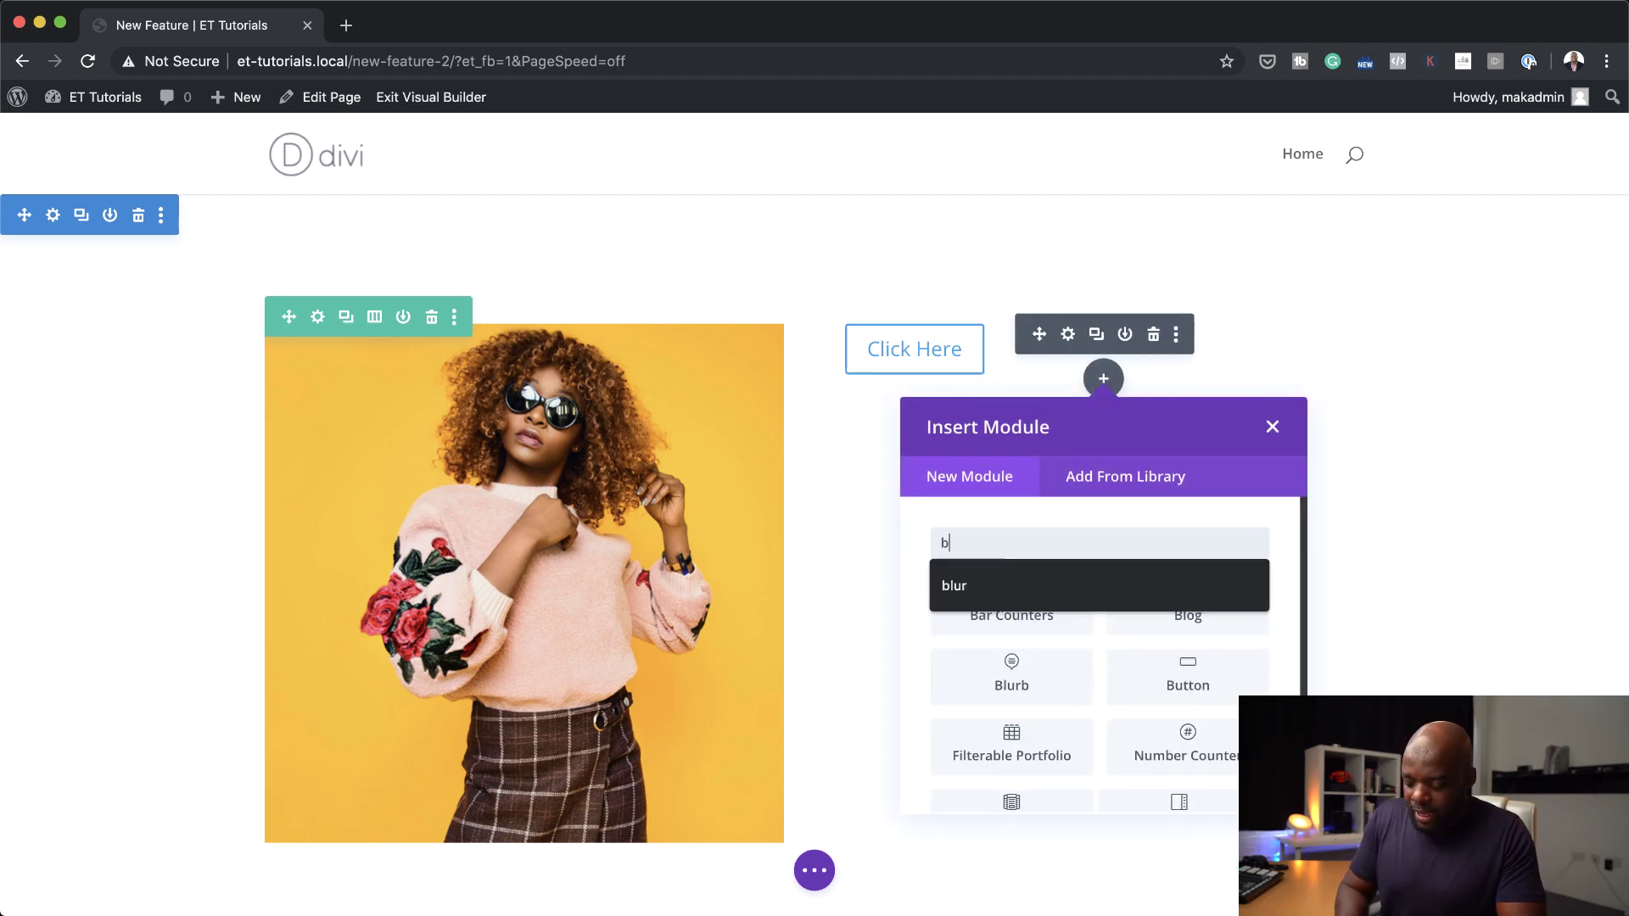
pyautogui.write('lur')
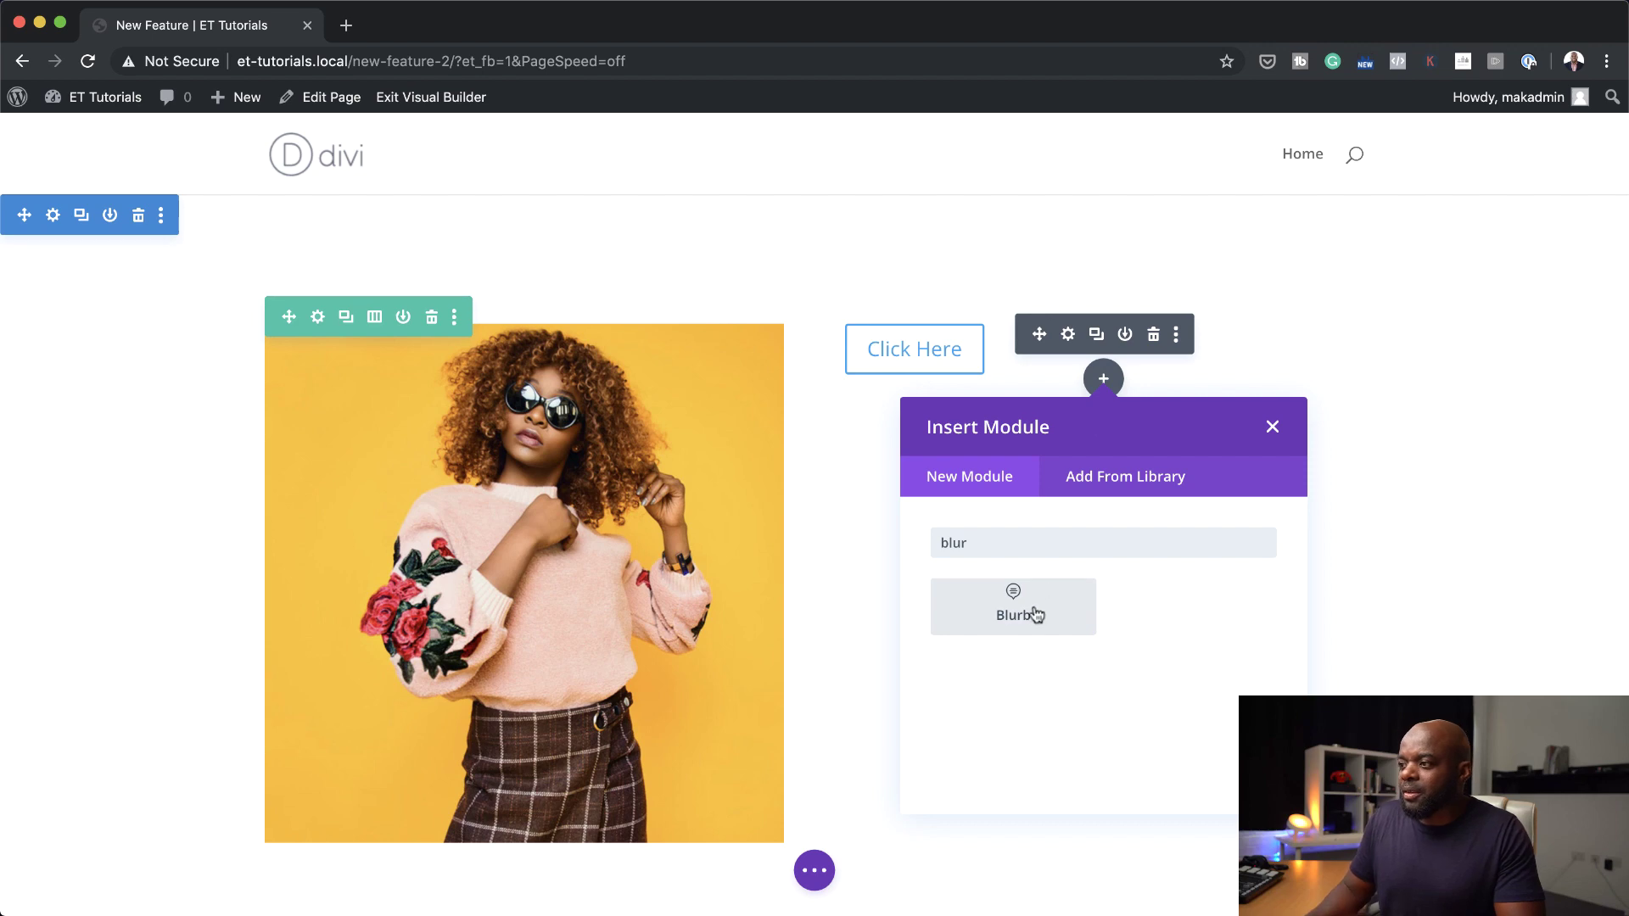
pyautogui.click(1013, 606)
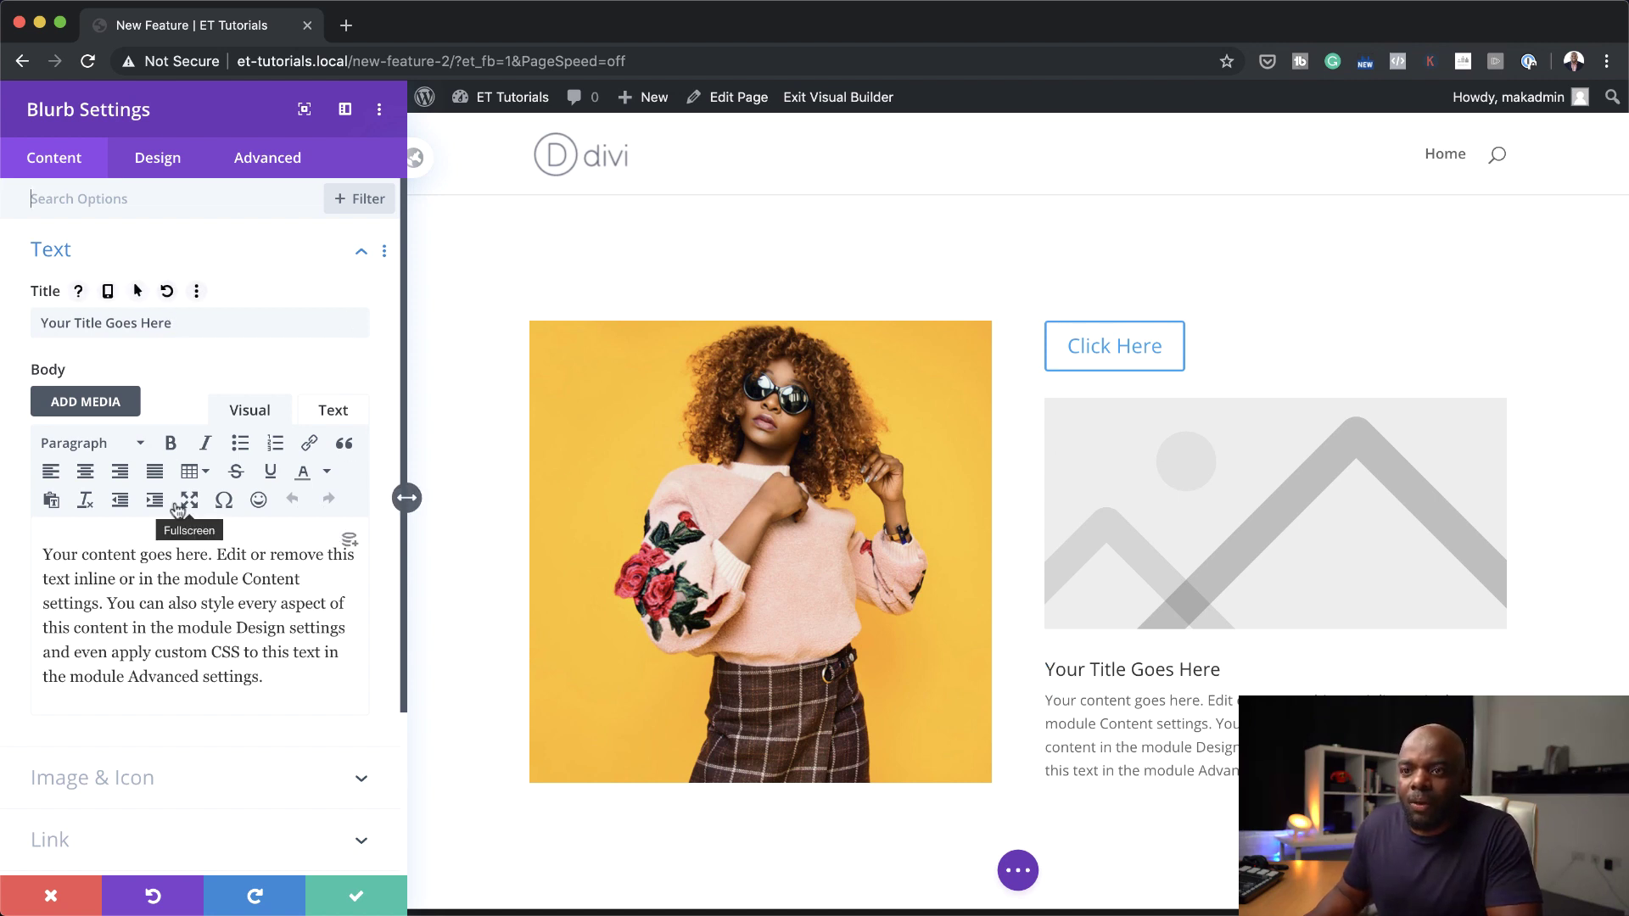
pyautogui.scroll(-5, 149, 743)
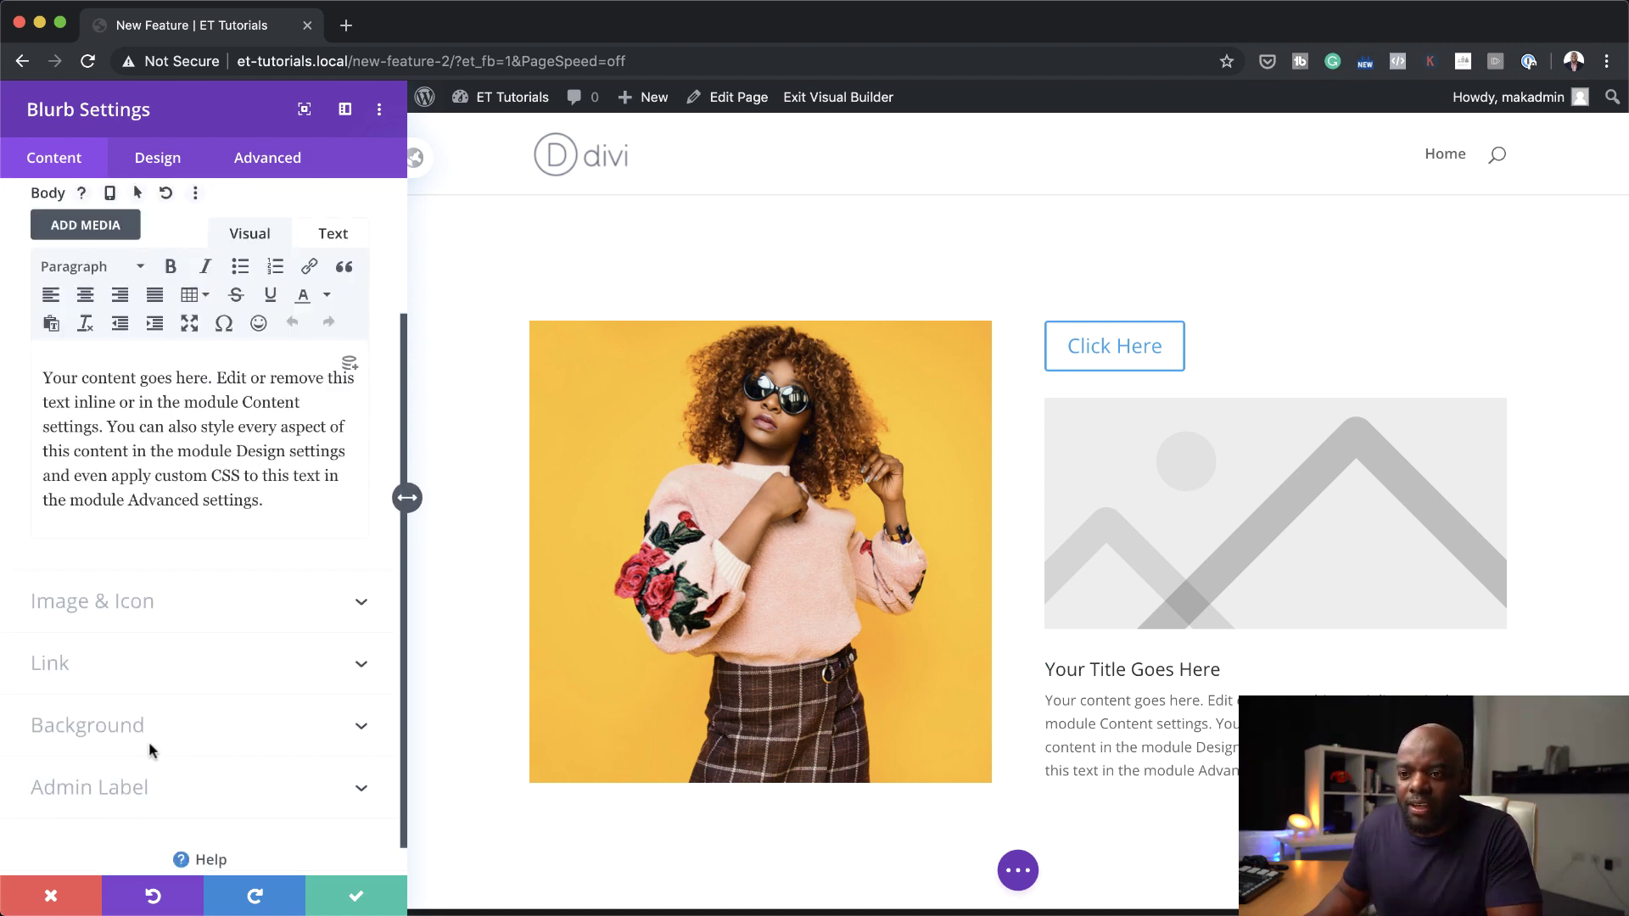
pyautogui.click(161, 569)
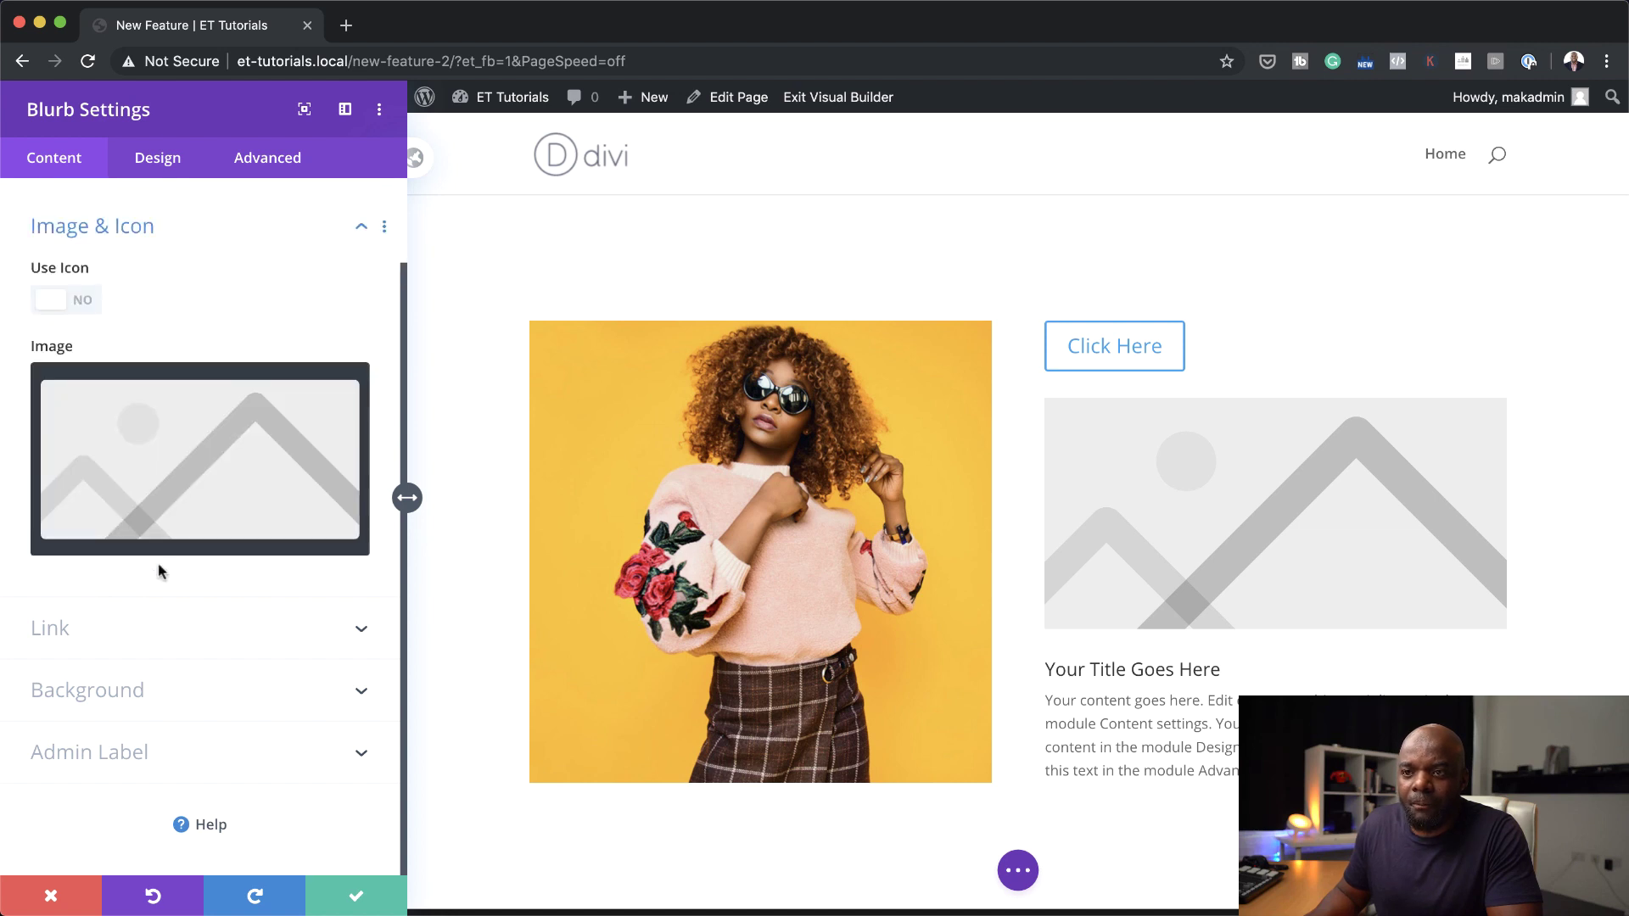
pyautogui.click(85, 302)
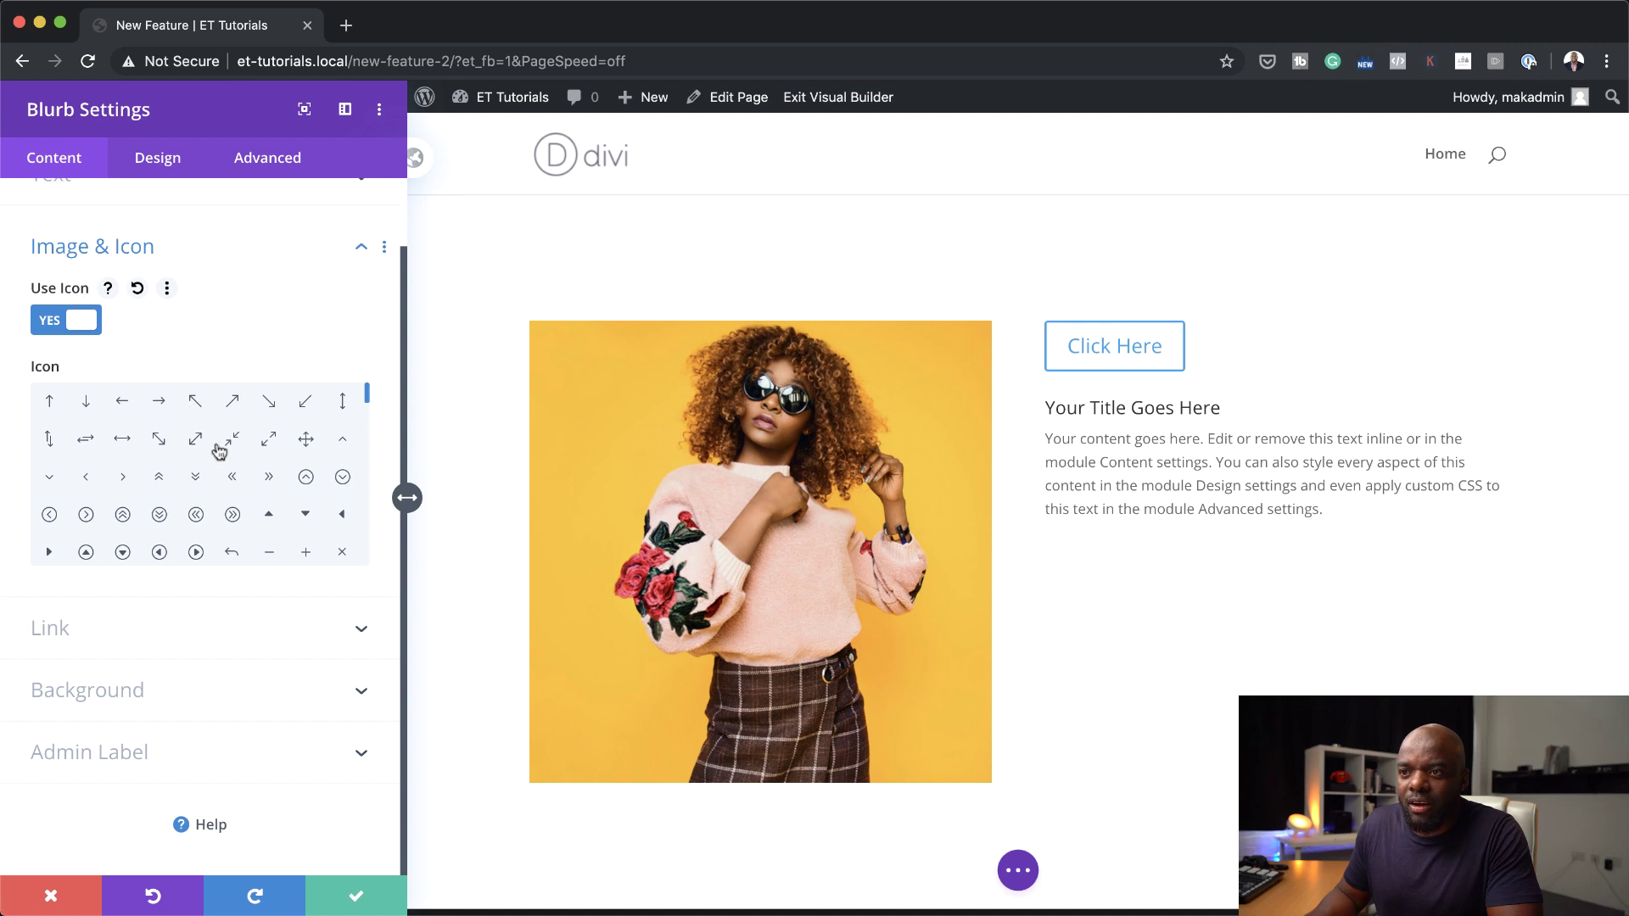
pyautogui.moveTo(366, 393); pyautogui.dragTo(369, 426)
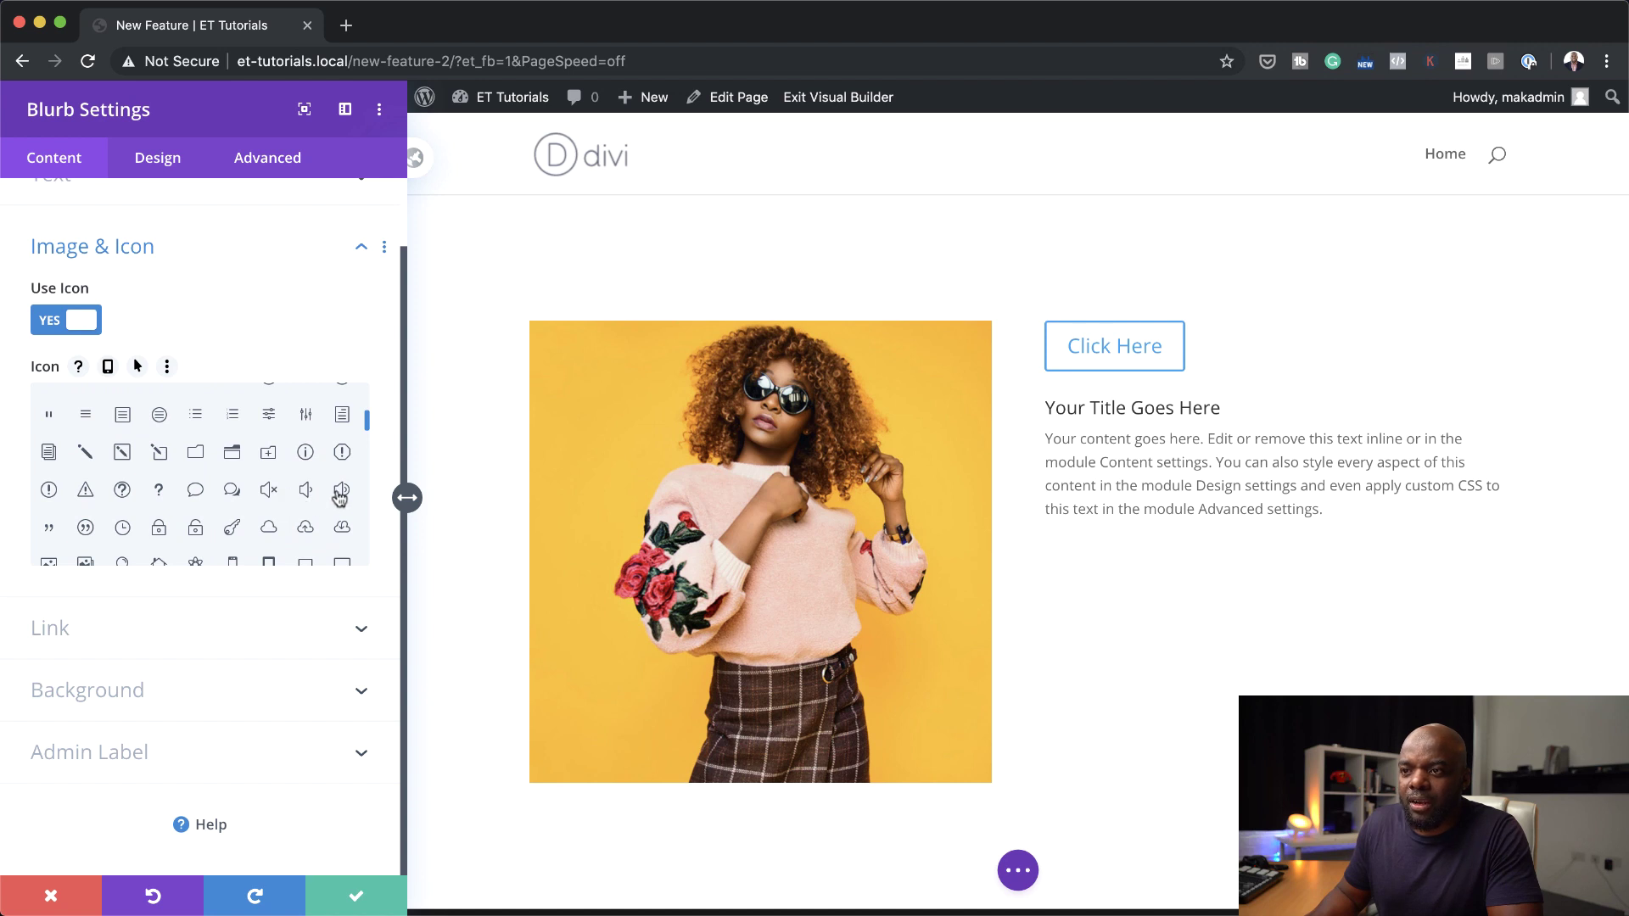
pyautogui.click(268, 491)
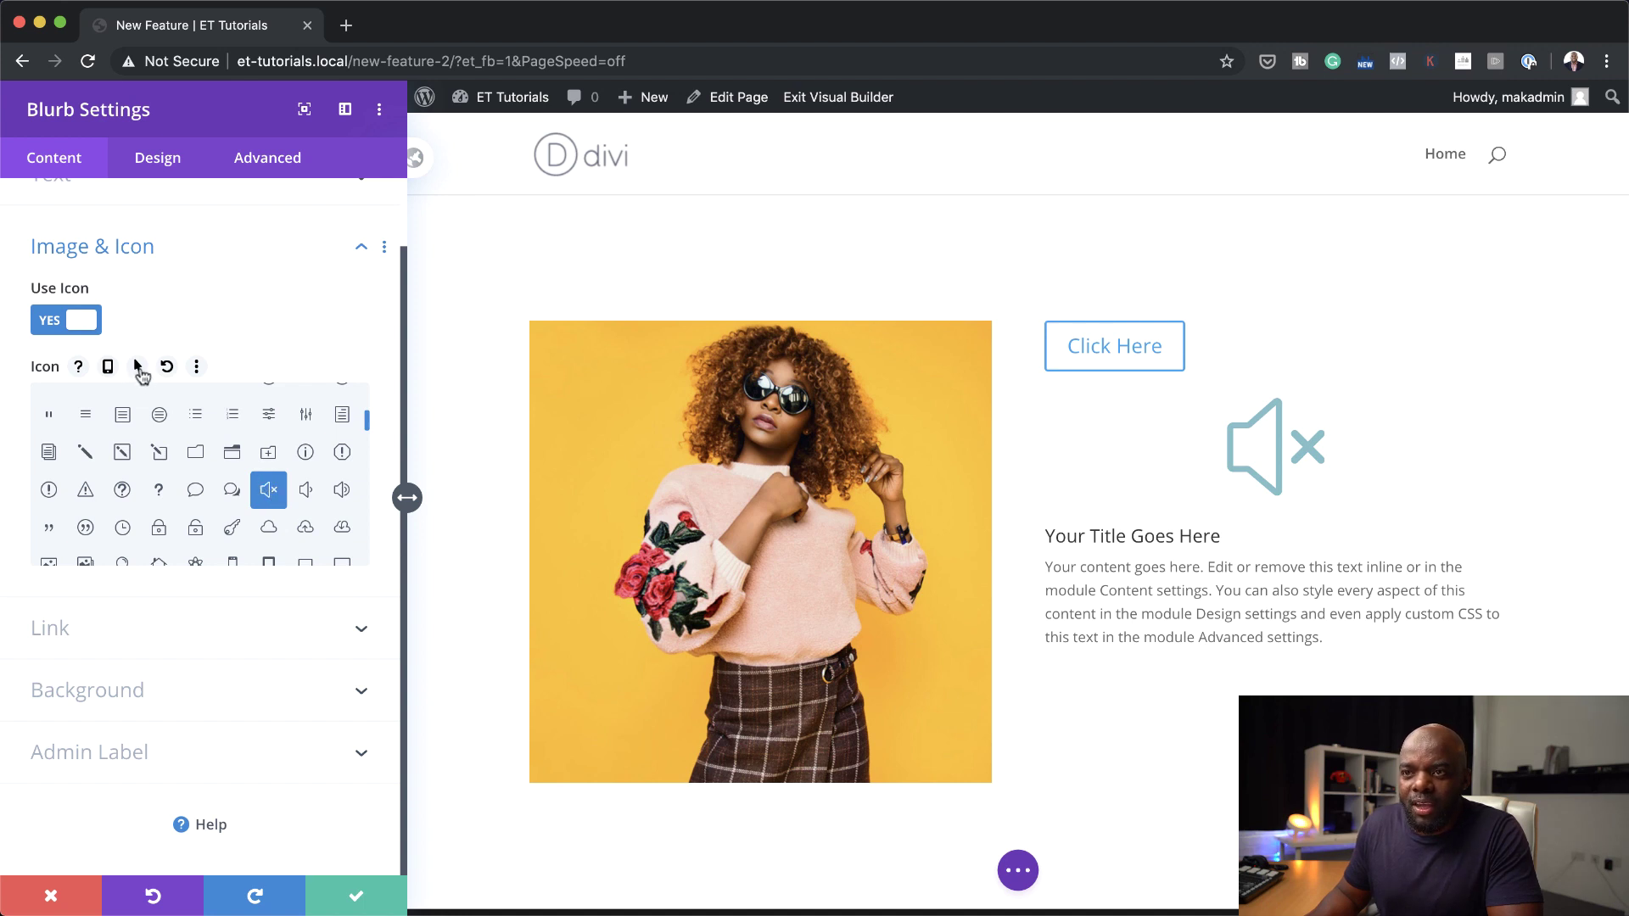
# Make the blurb icon switch to a sounding speaker on hover
pyautogui.click(138, 367)
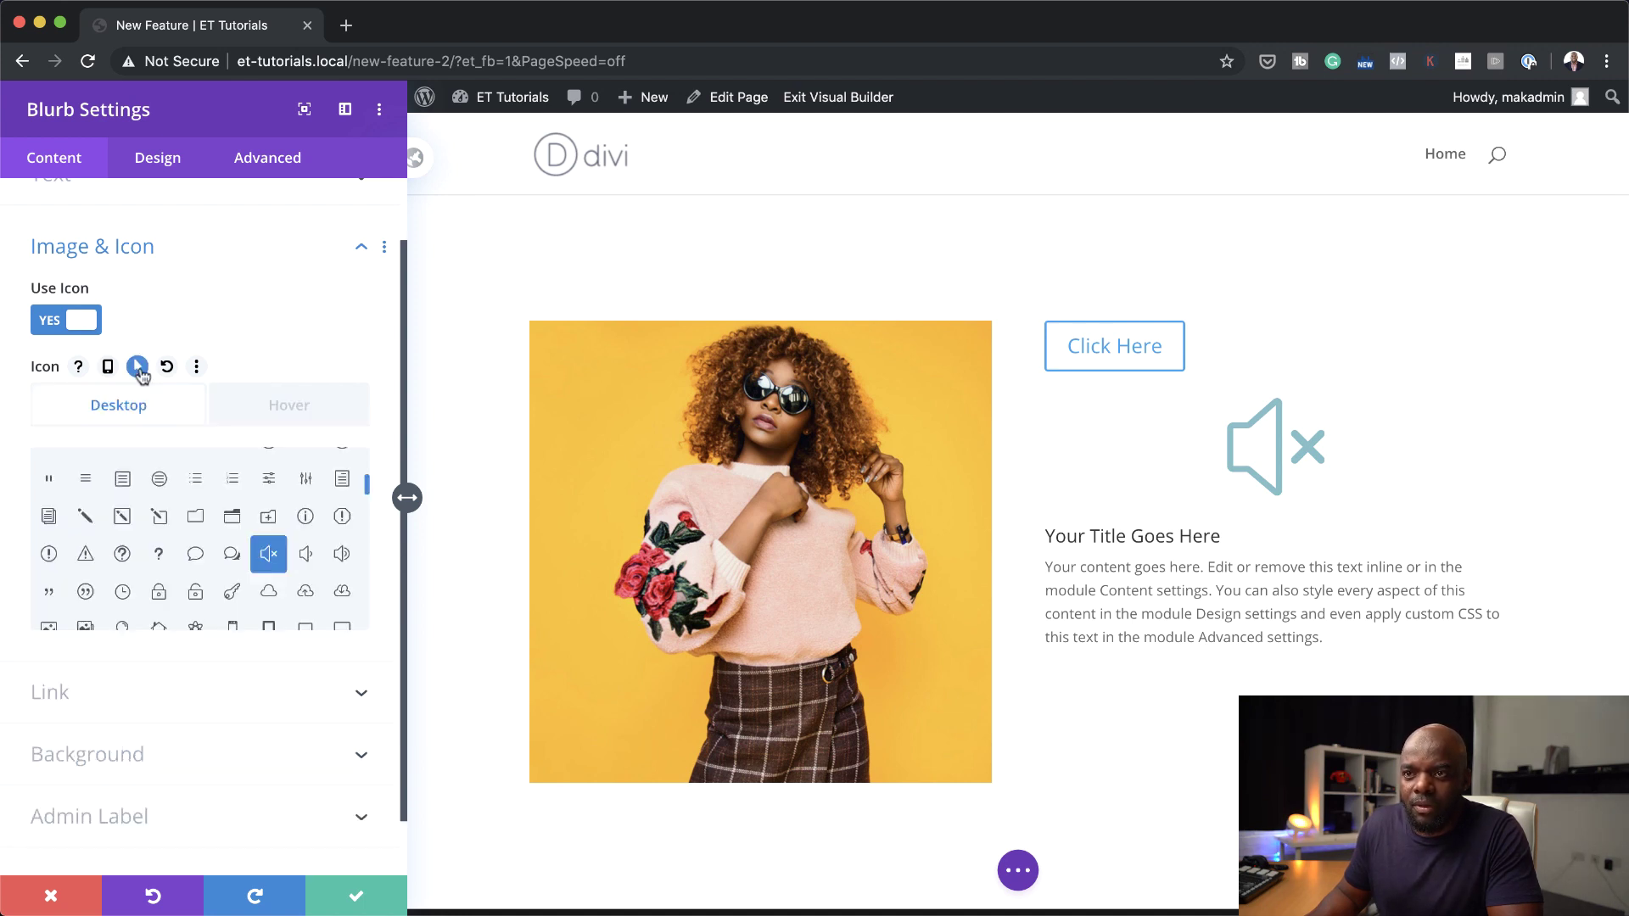
pyautogui.click(316, 418)
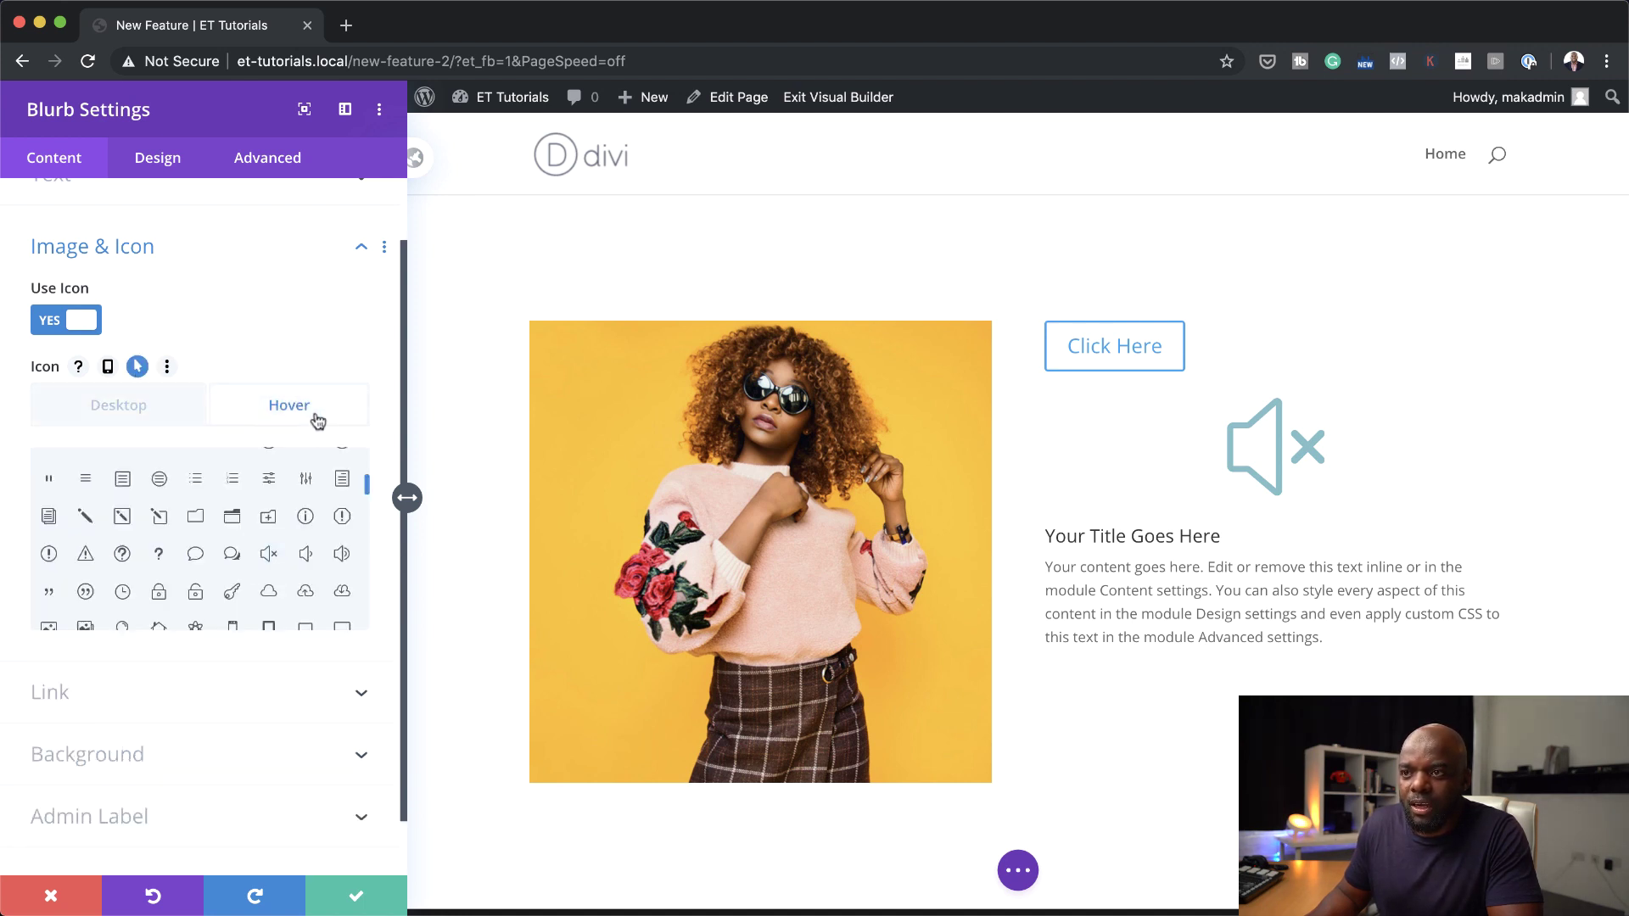
pyautogui.click(343, 560)
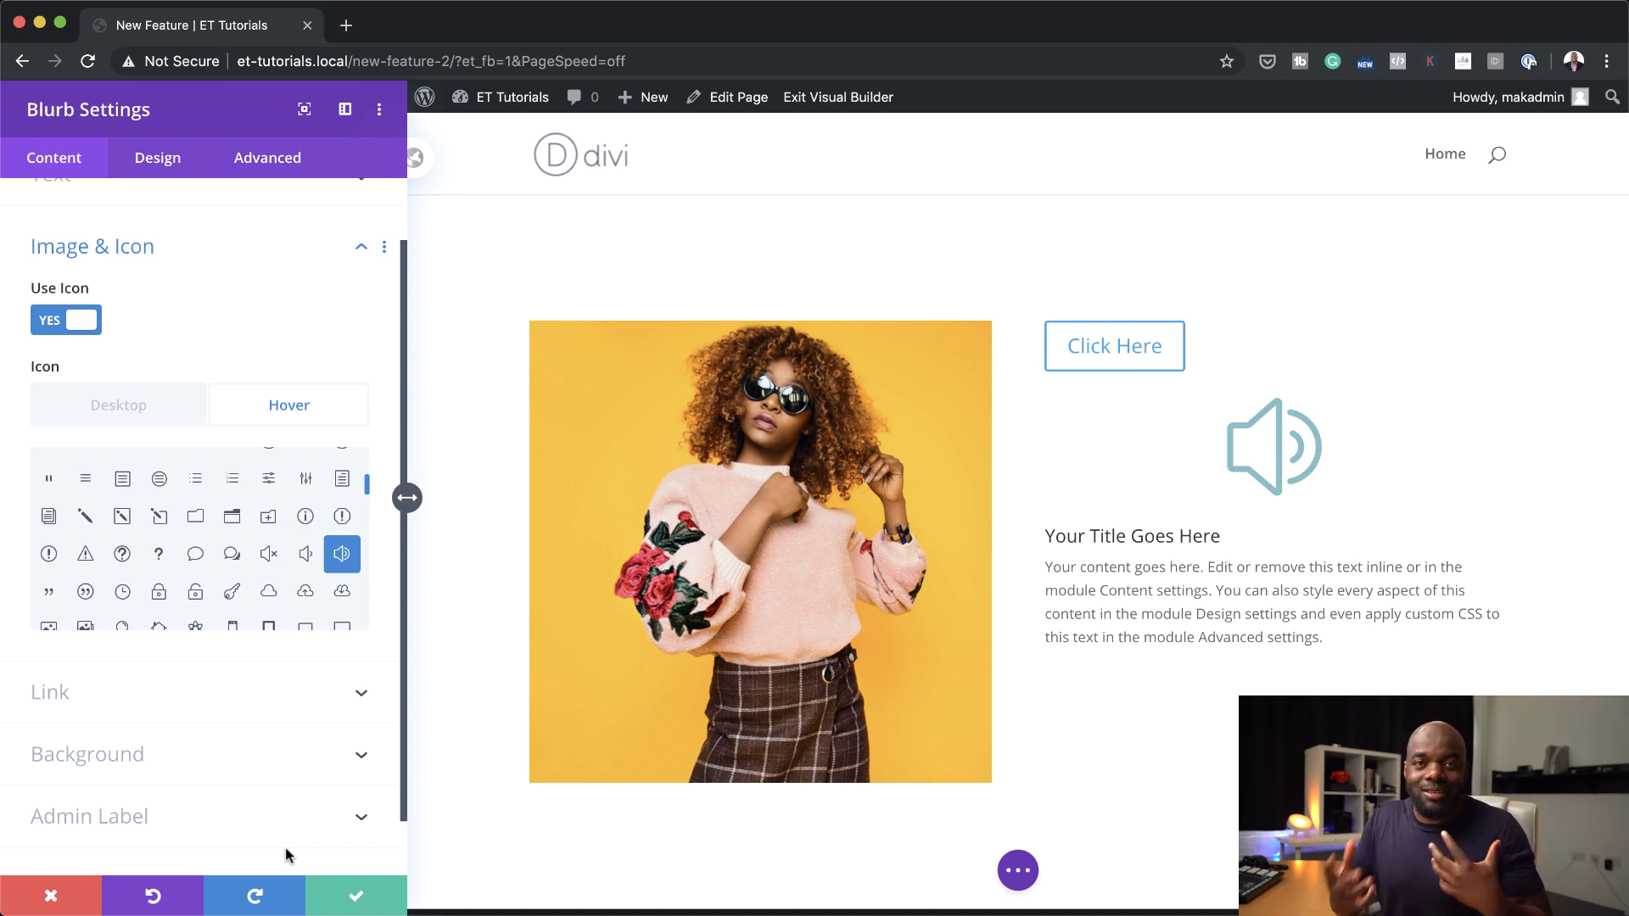
# Place the blurb icon inside a dark navy circle
pyautogui.click(186, 175)
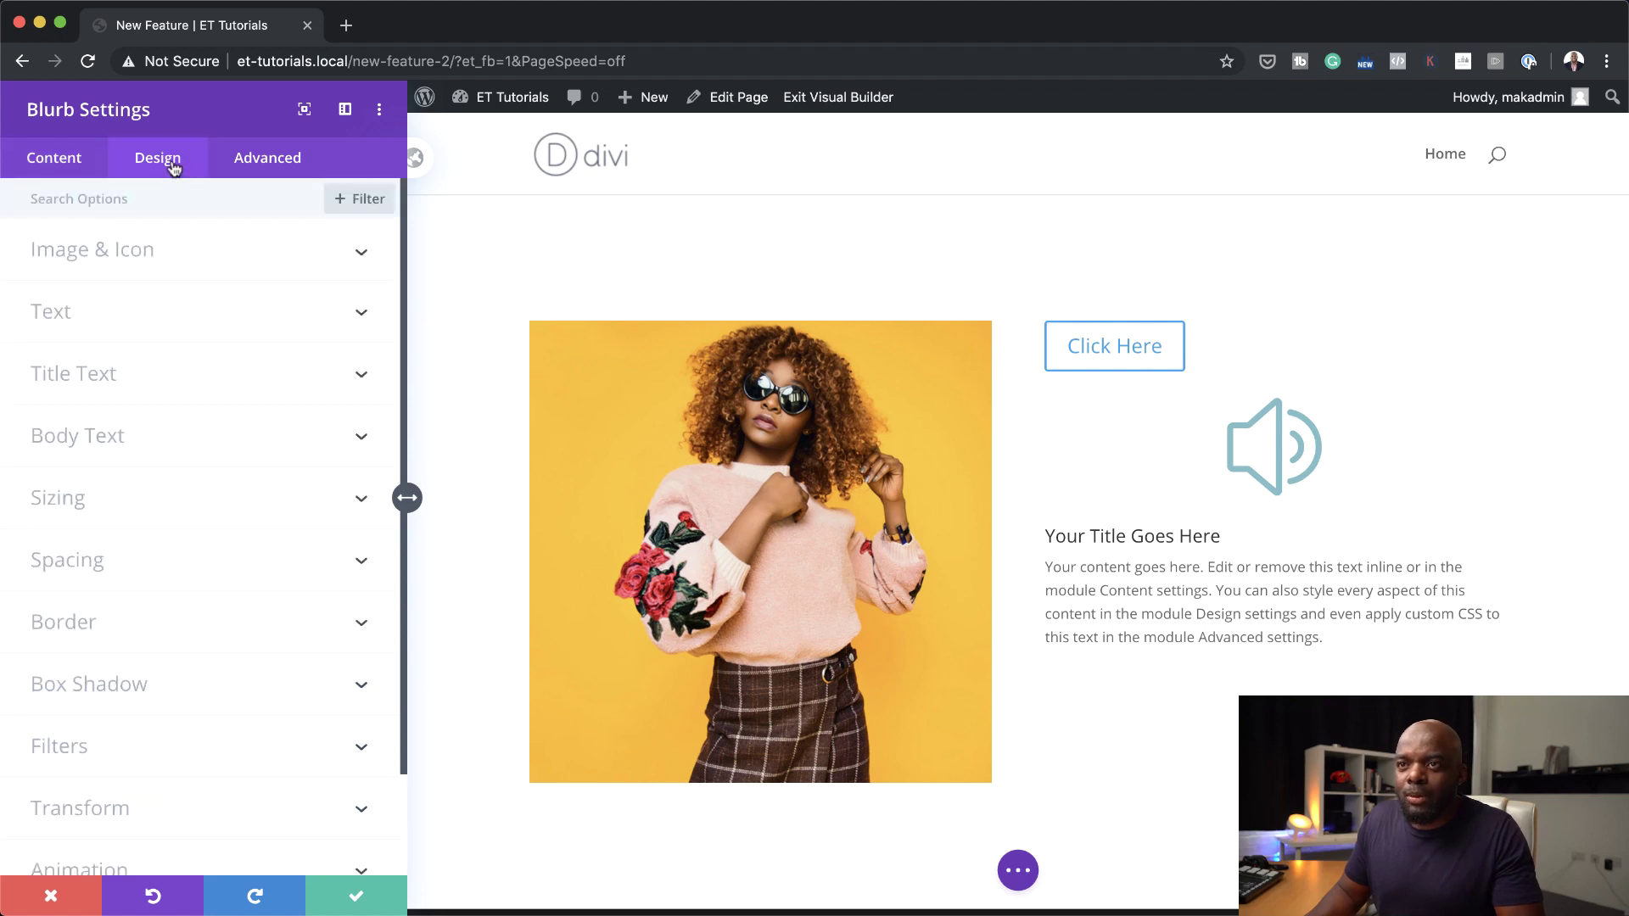
pyautogui.click(168, 255)
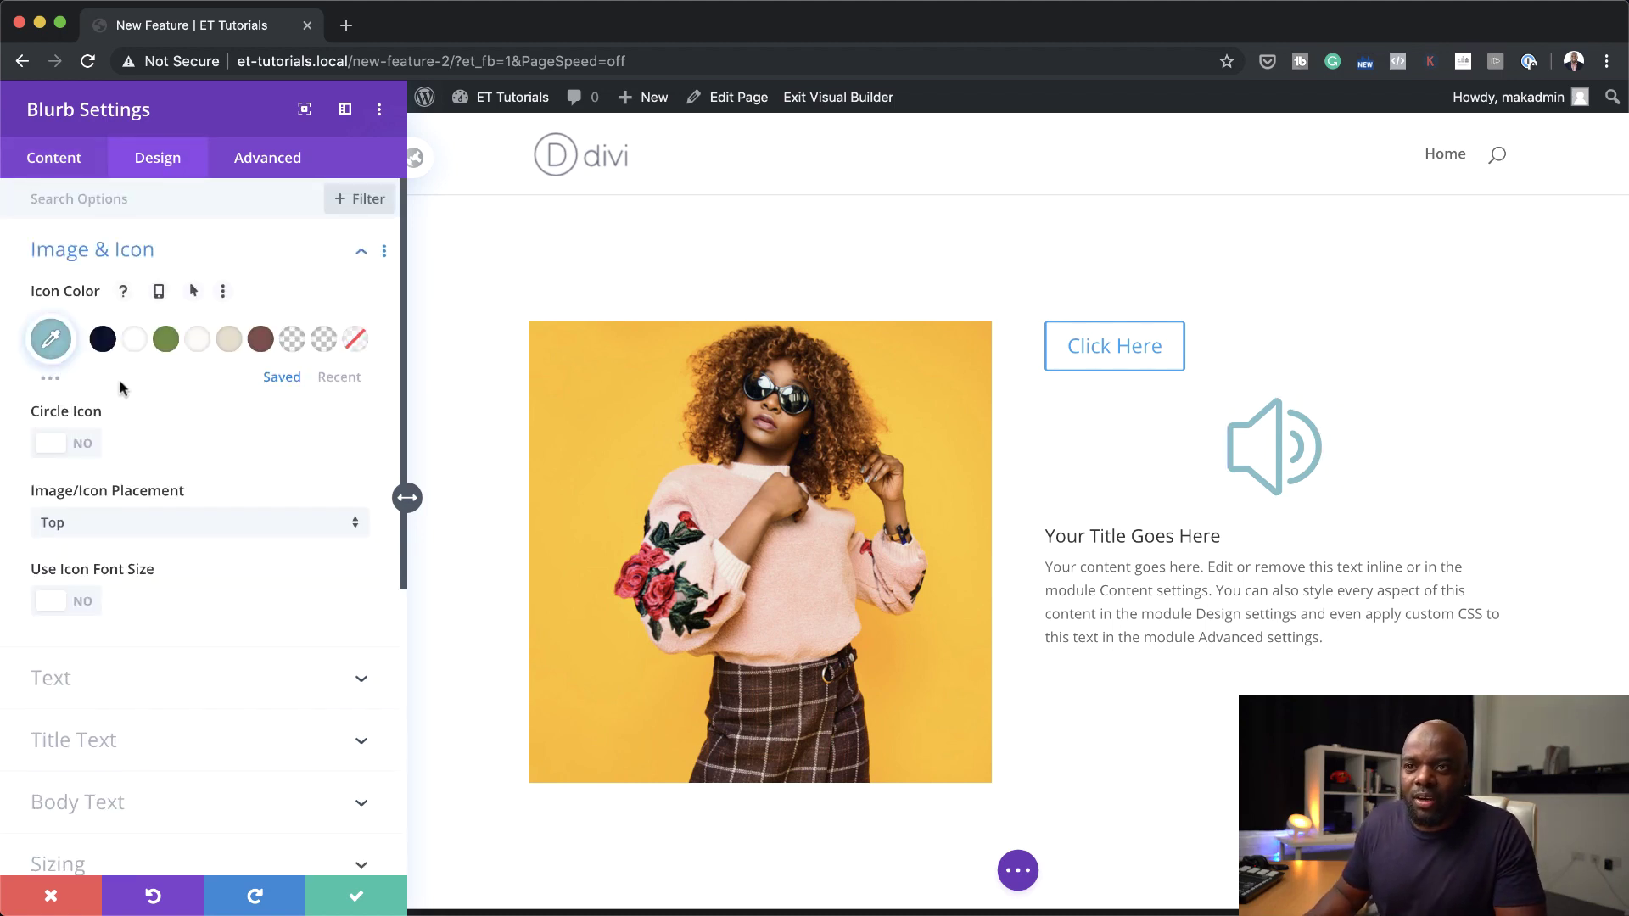
pyautogui.click(85, 444)
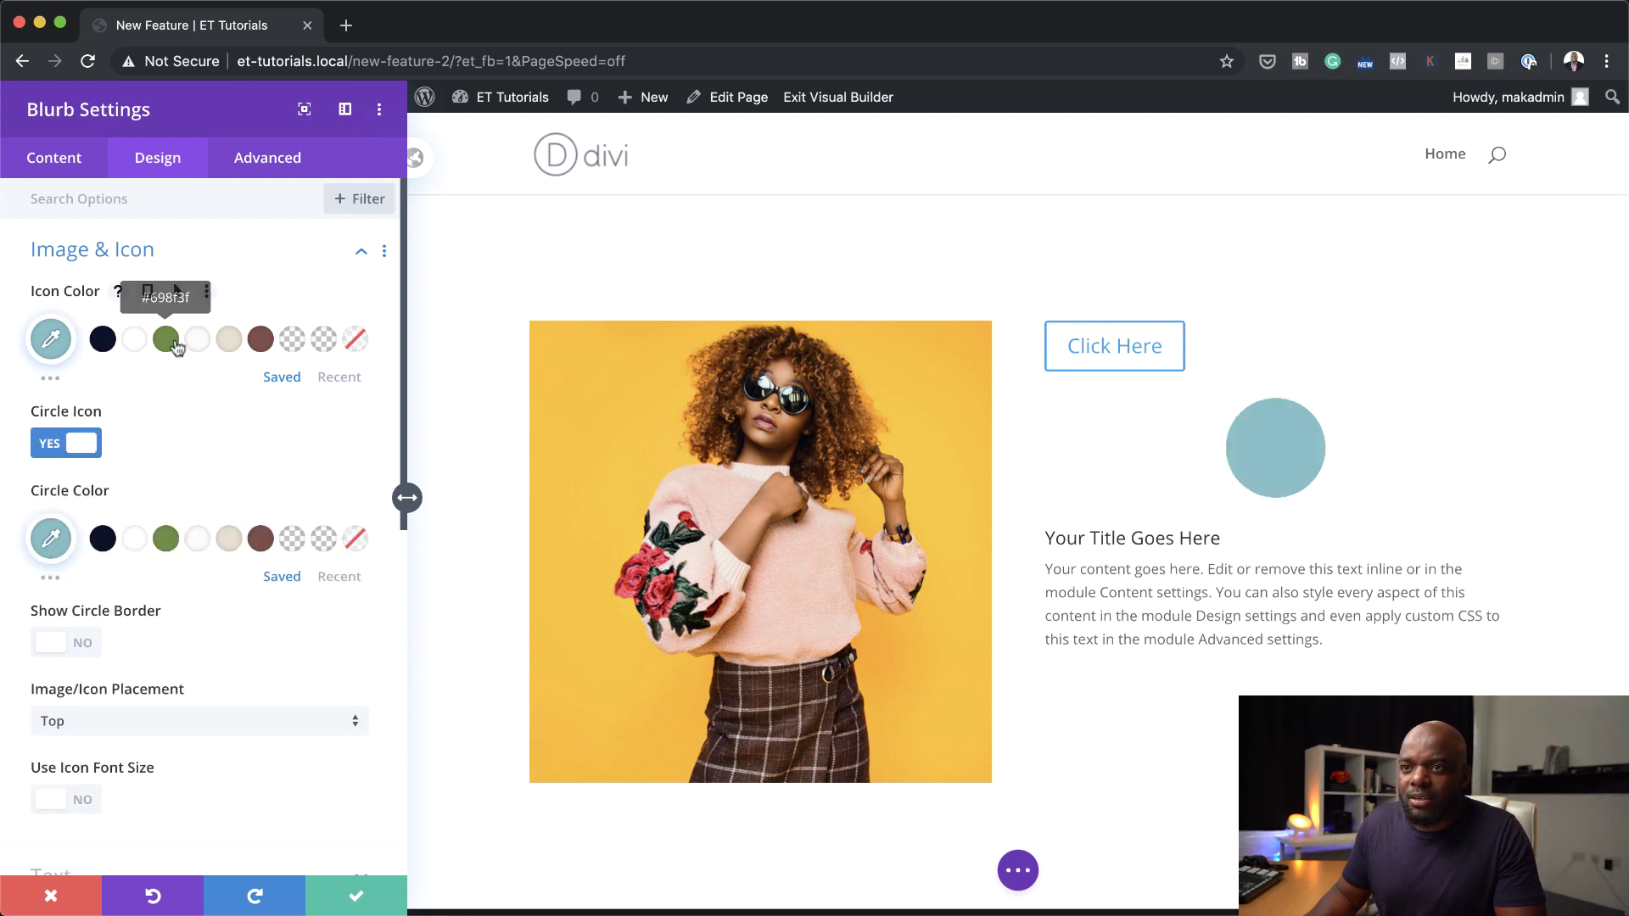
pyautogui.click(103, 539)
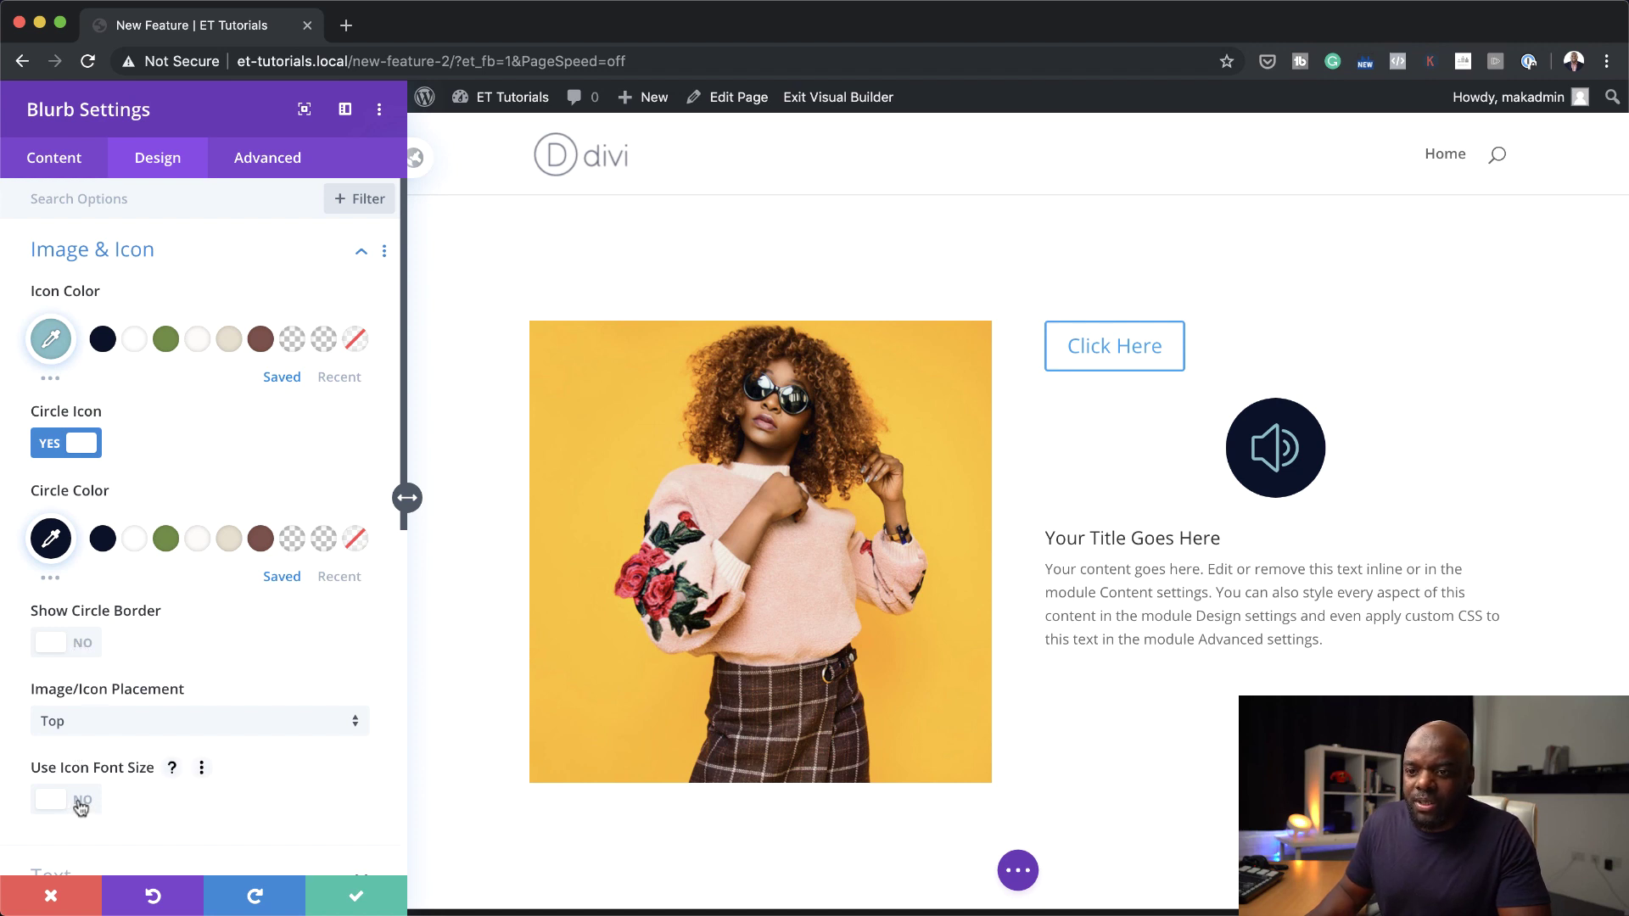
# Centre the blurb text, make the title bold, and save the blurb
pyautogui.scroll(-10, 197, 628)
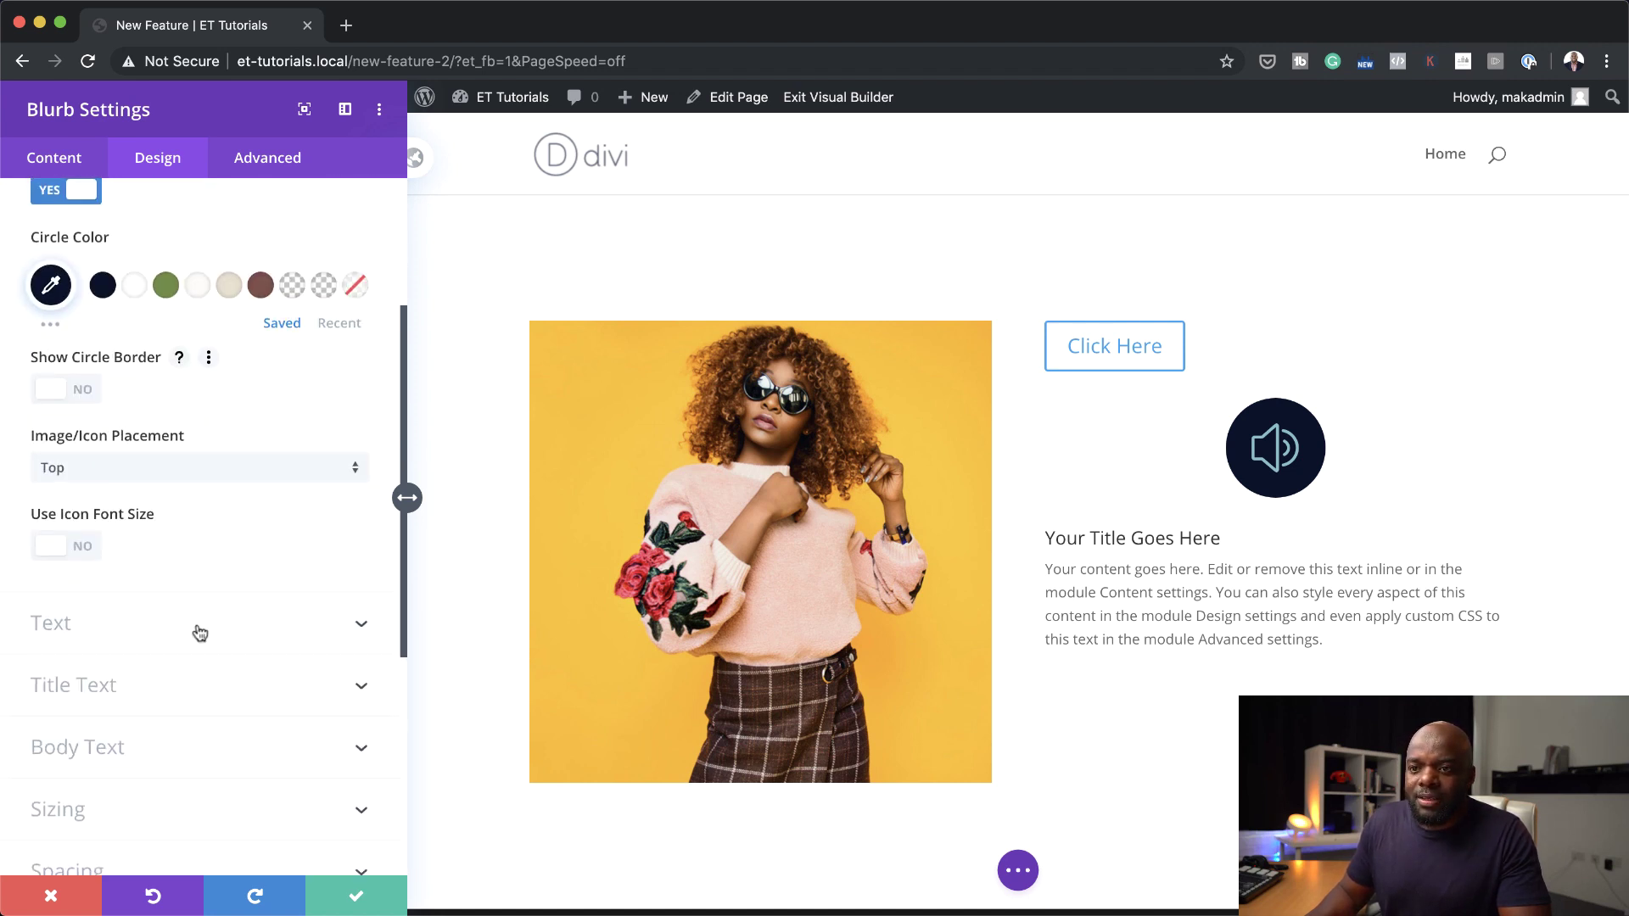
pyautogui.click(130, 531)
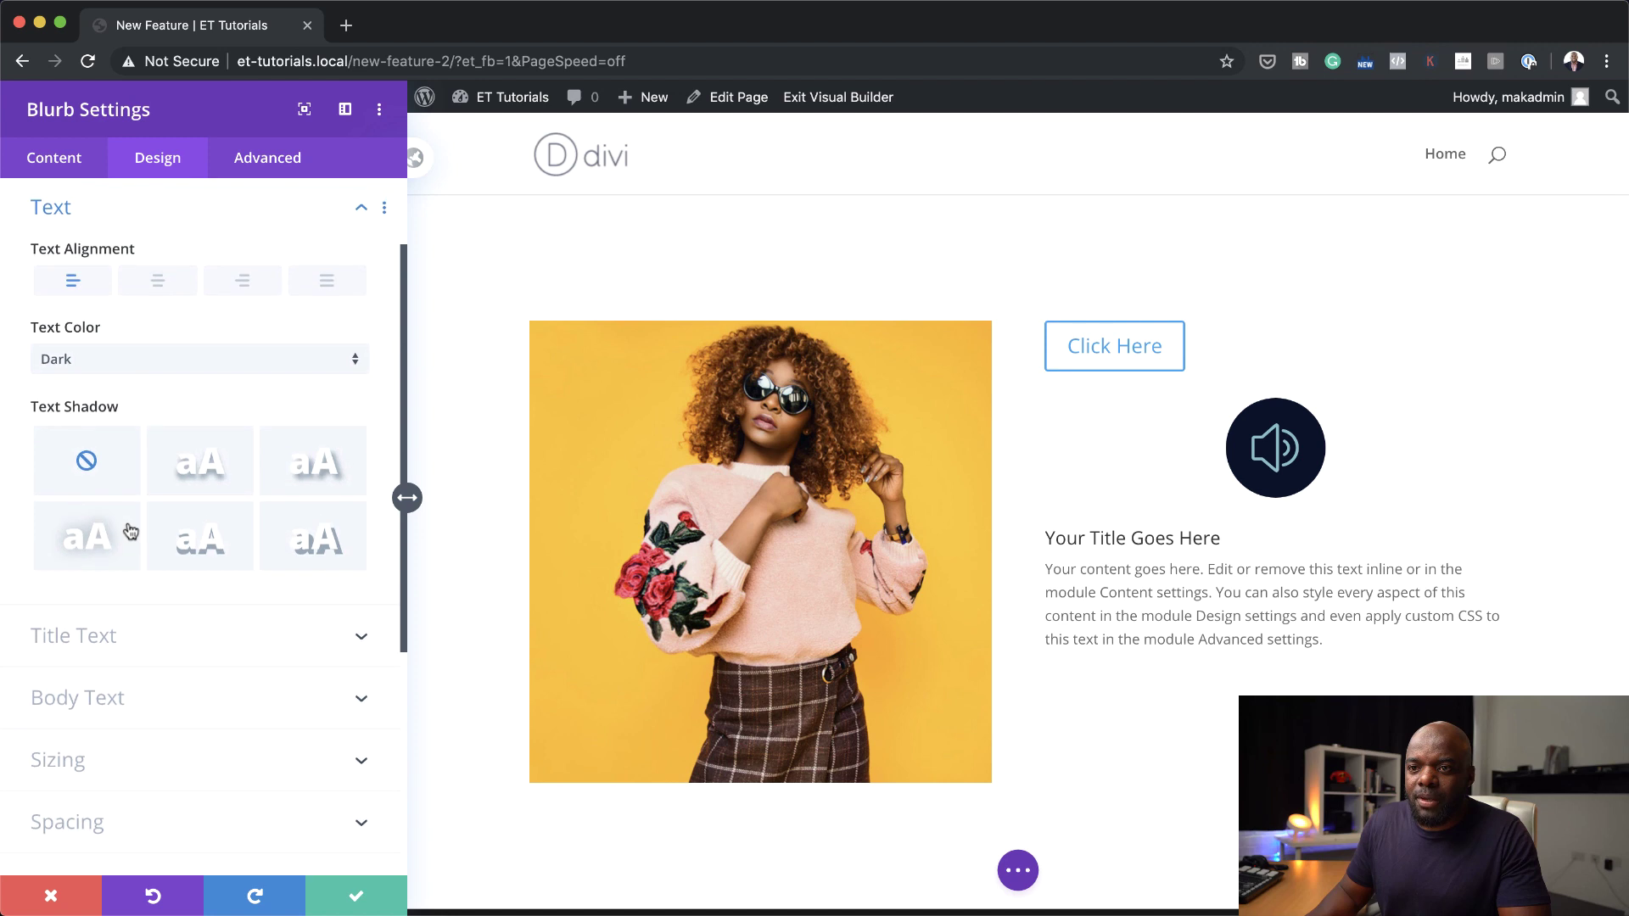
pyautogui.click(161, 280)
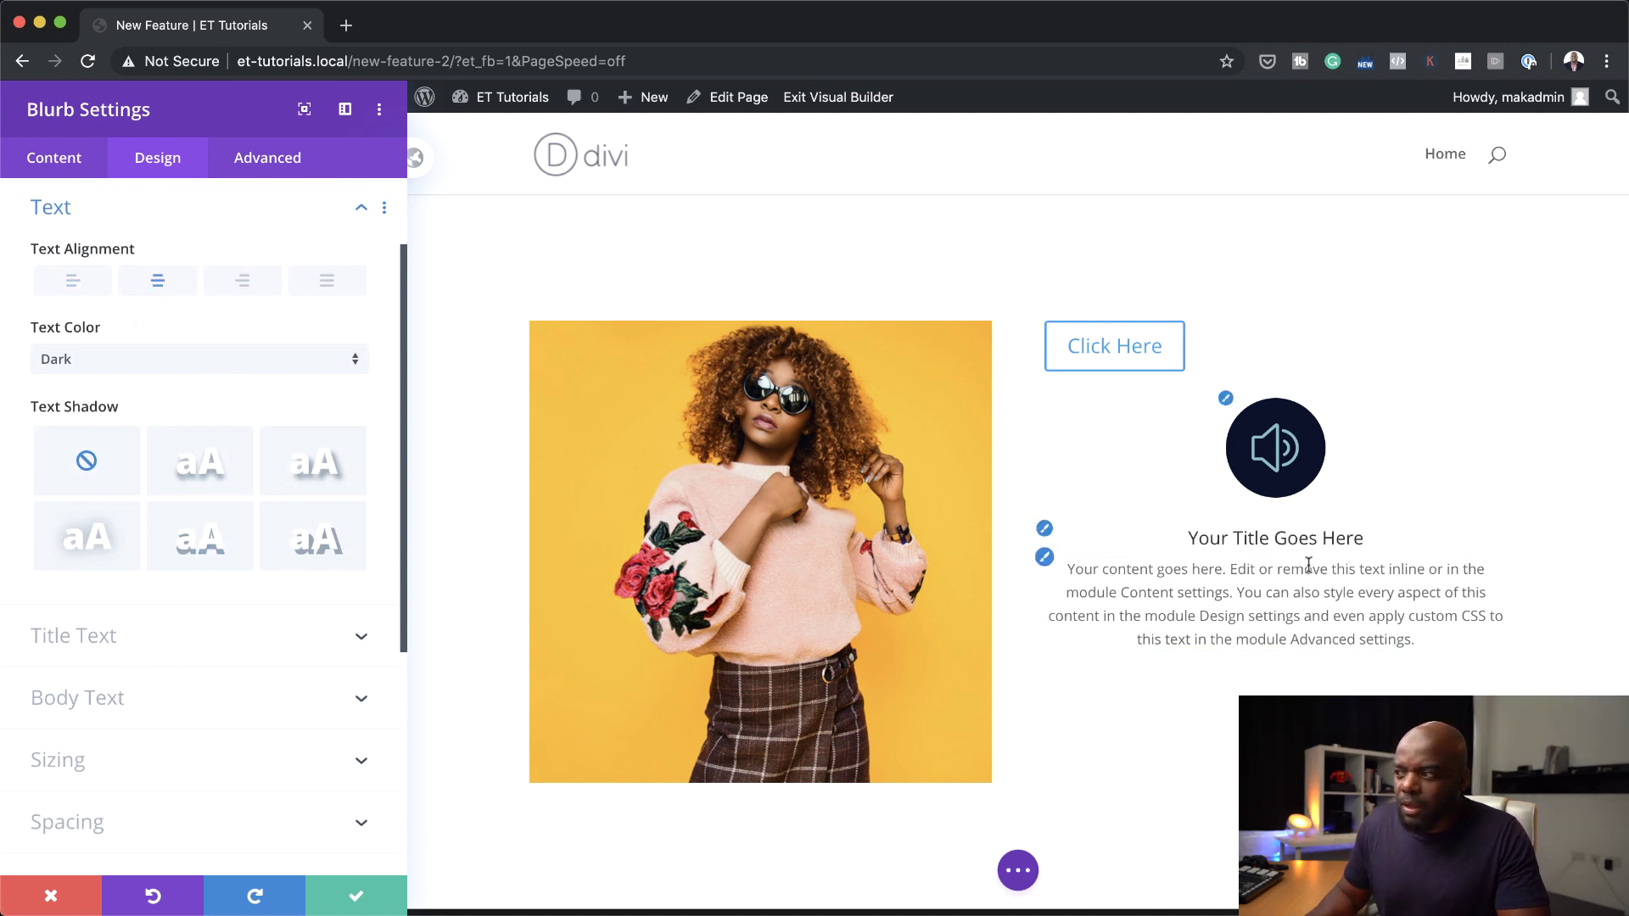
pyautogui.click(1045, 530)
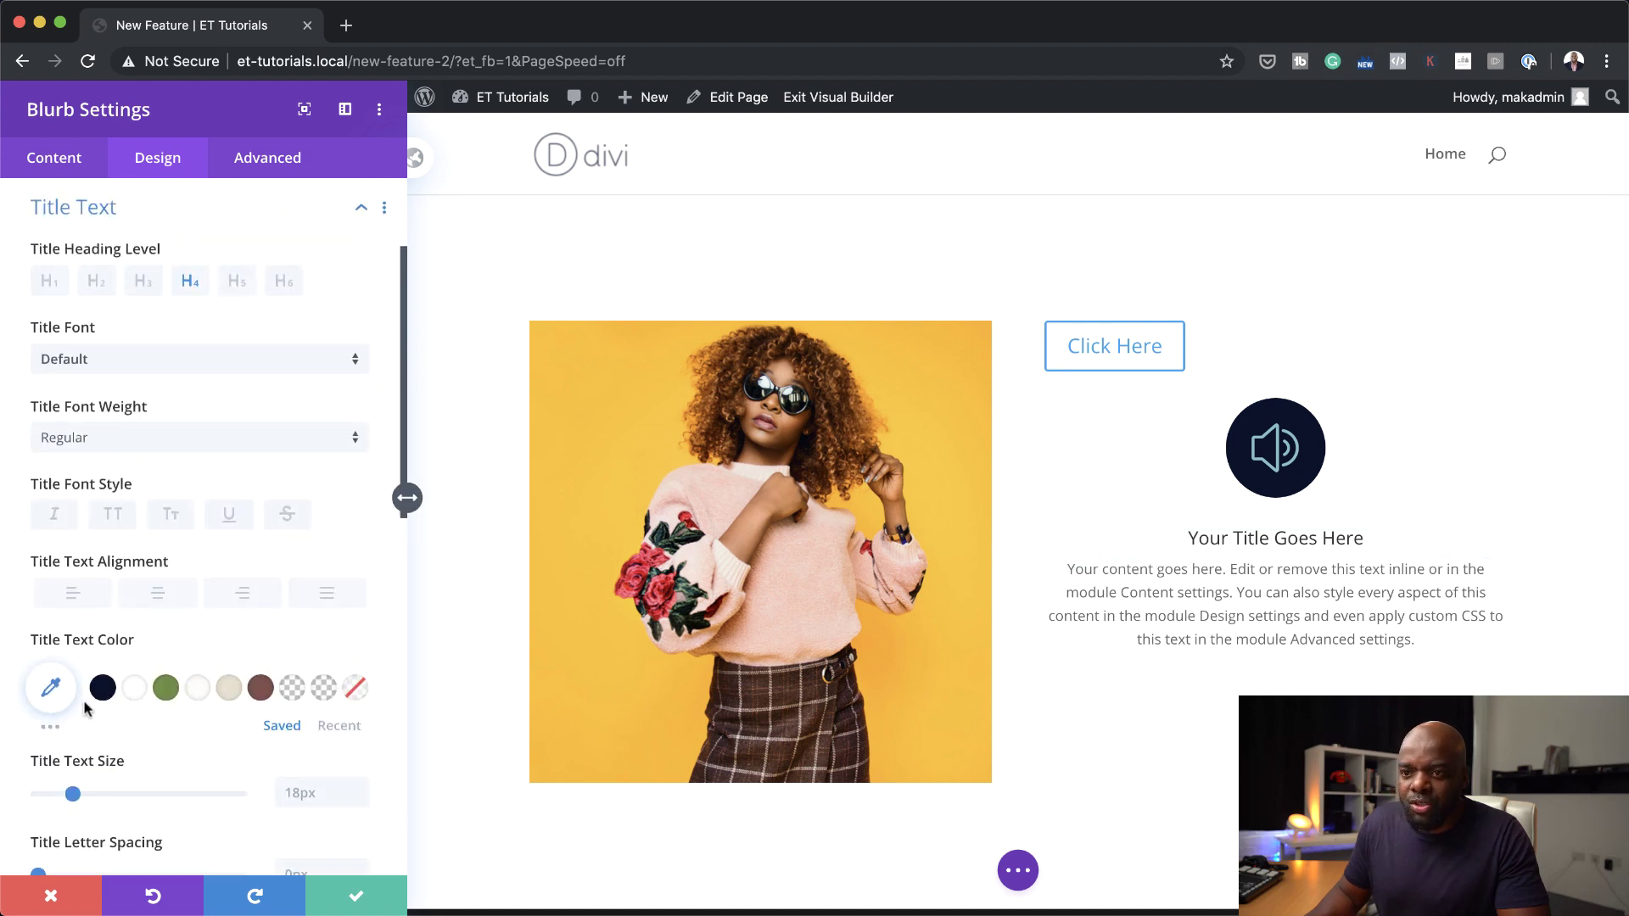
pyautogui.click(131, 445)
pyautogui.click(141, 568)
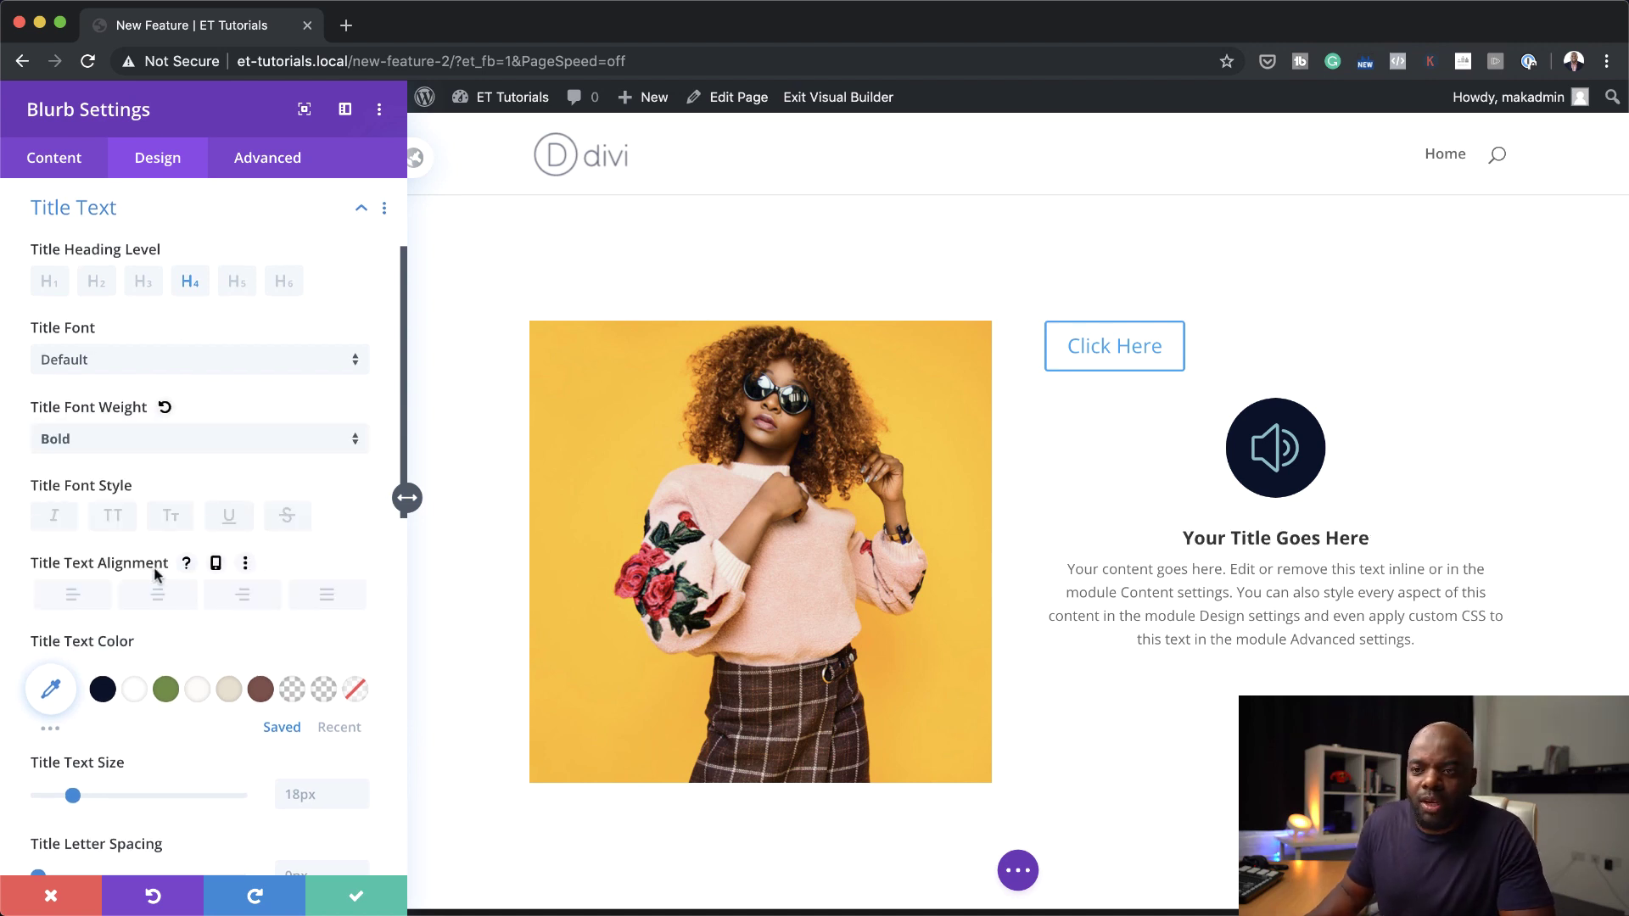
pyautogui.click(354, 893)
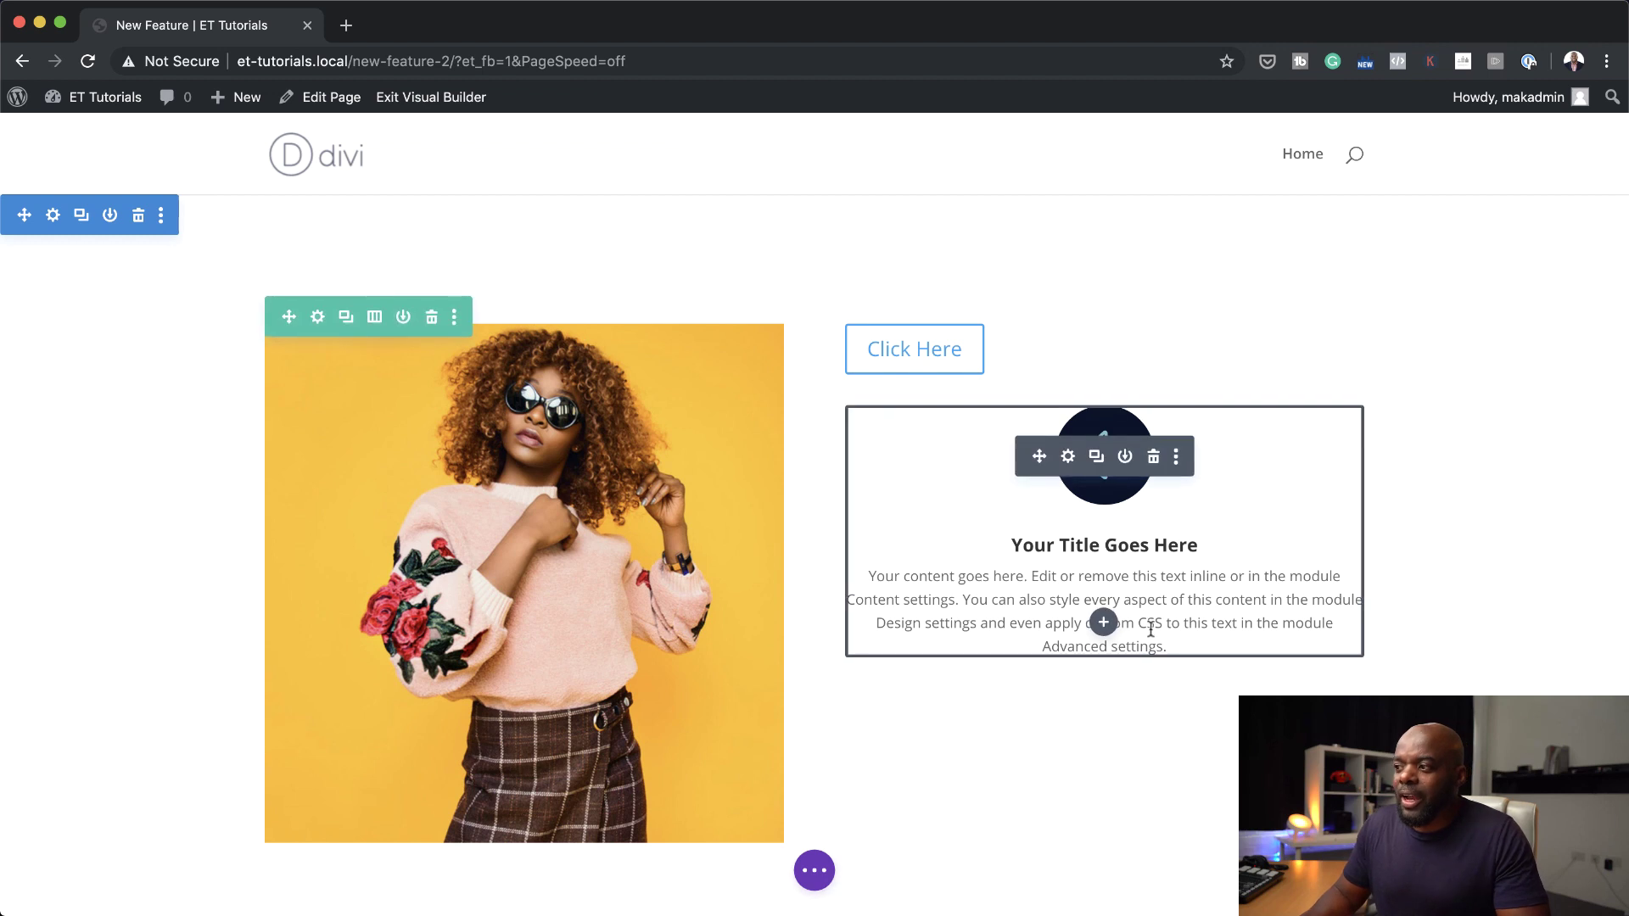
# Open the Insert Module list below the blurb and scroll down to Testimonial
pyautogui.click(1104, 624)
pyautogui.scroll(-3, 1118, 475)
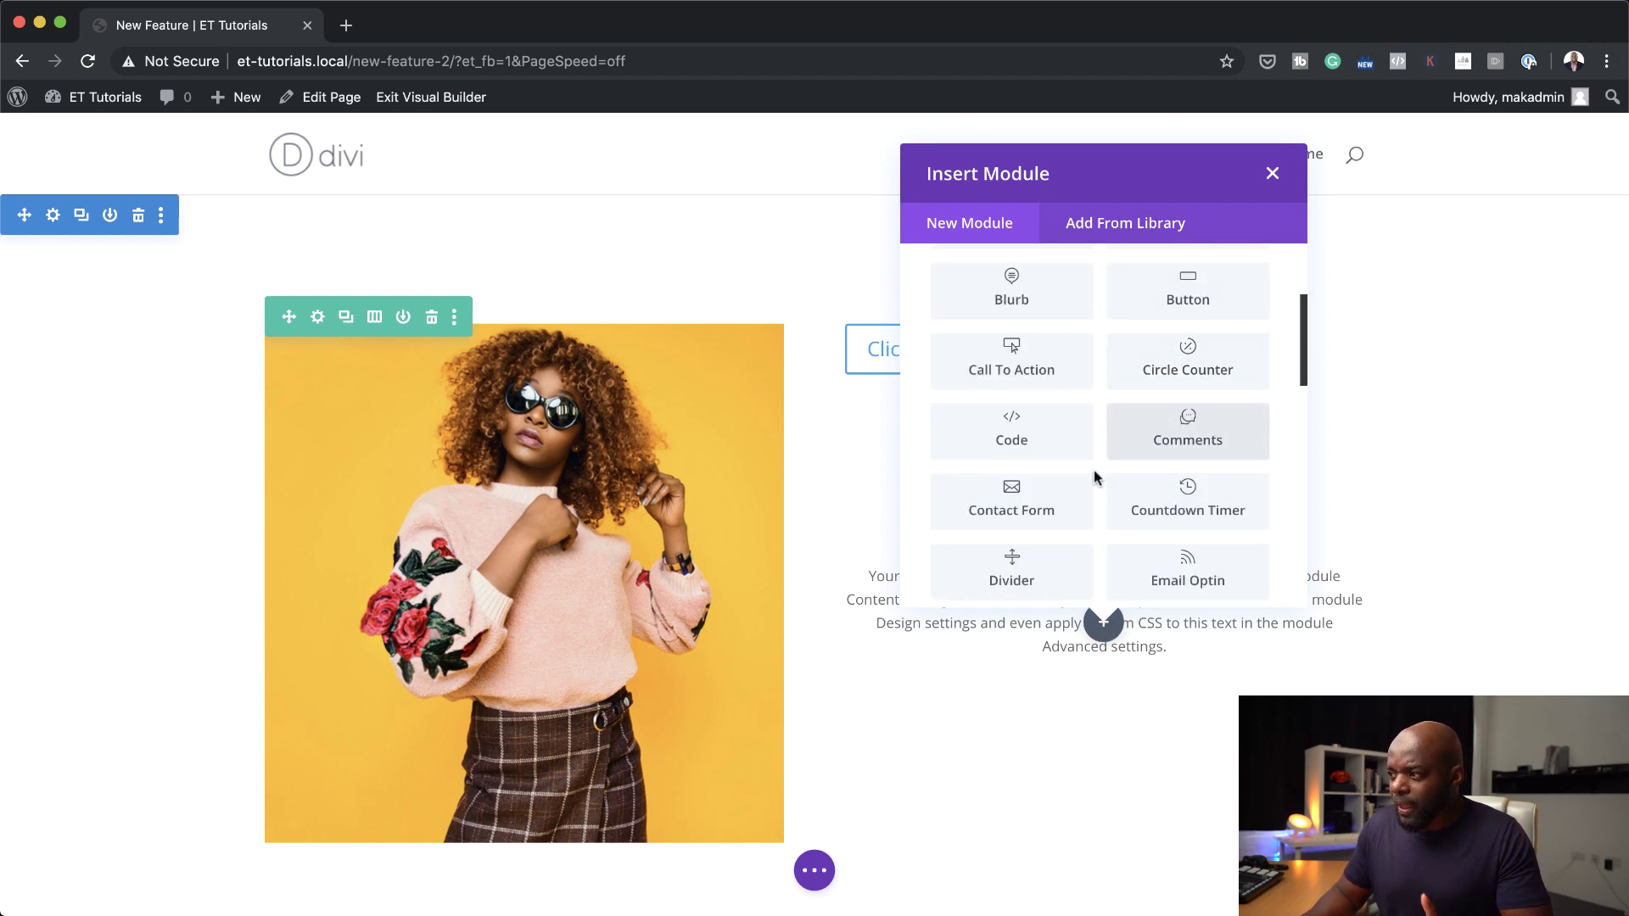
pyautogui.scroll(-1, 1094, 477)
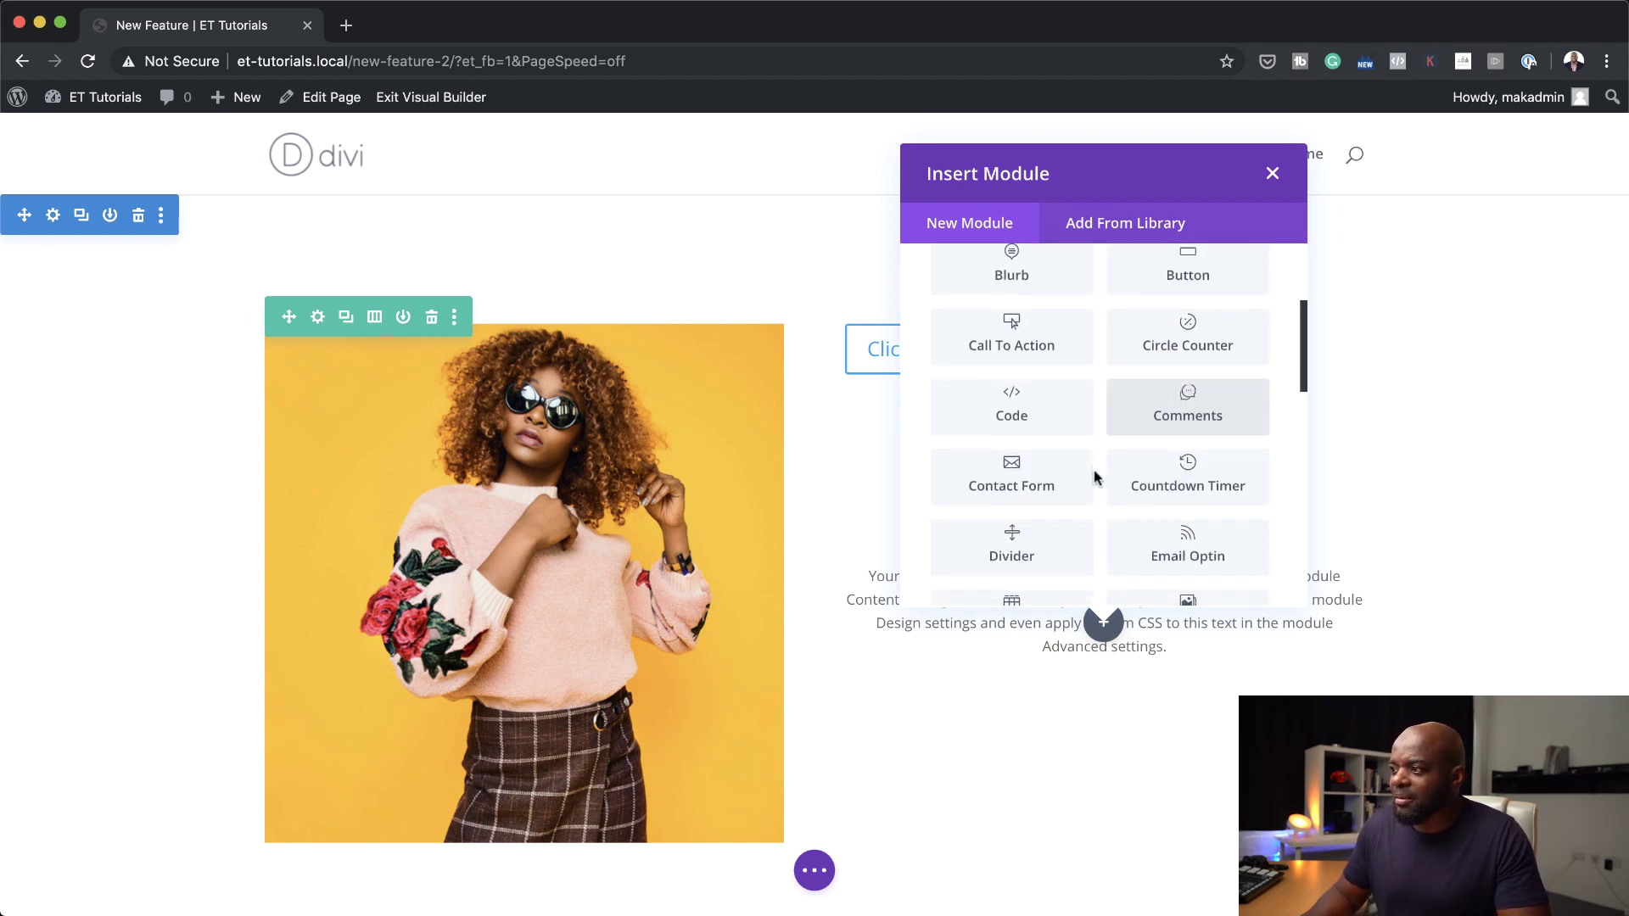
pyautogui.scroll(-3, 1094, 477)
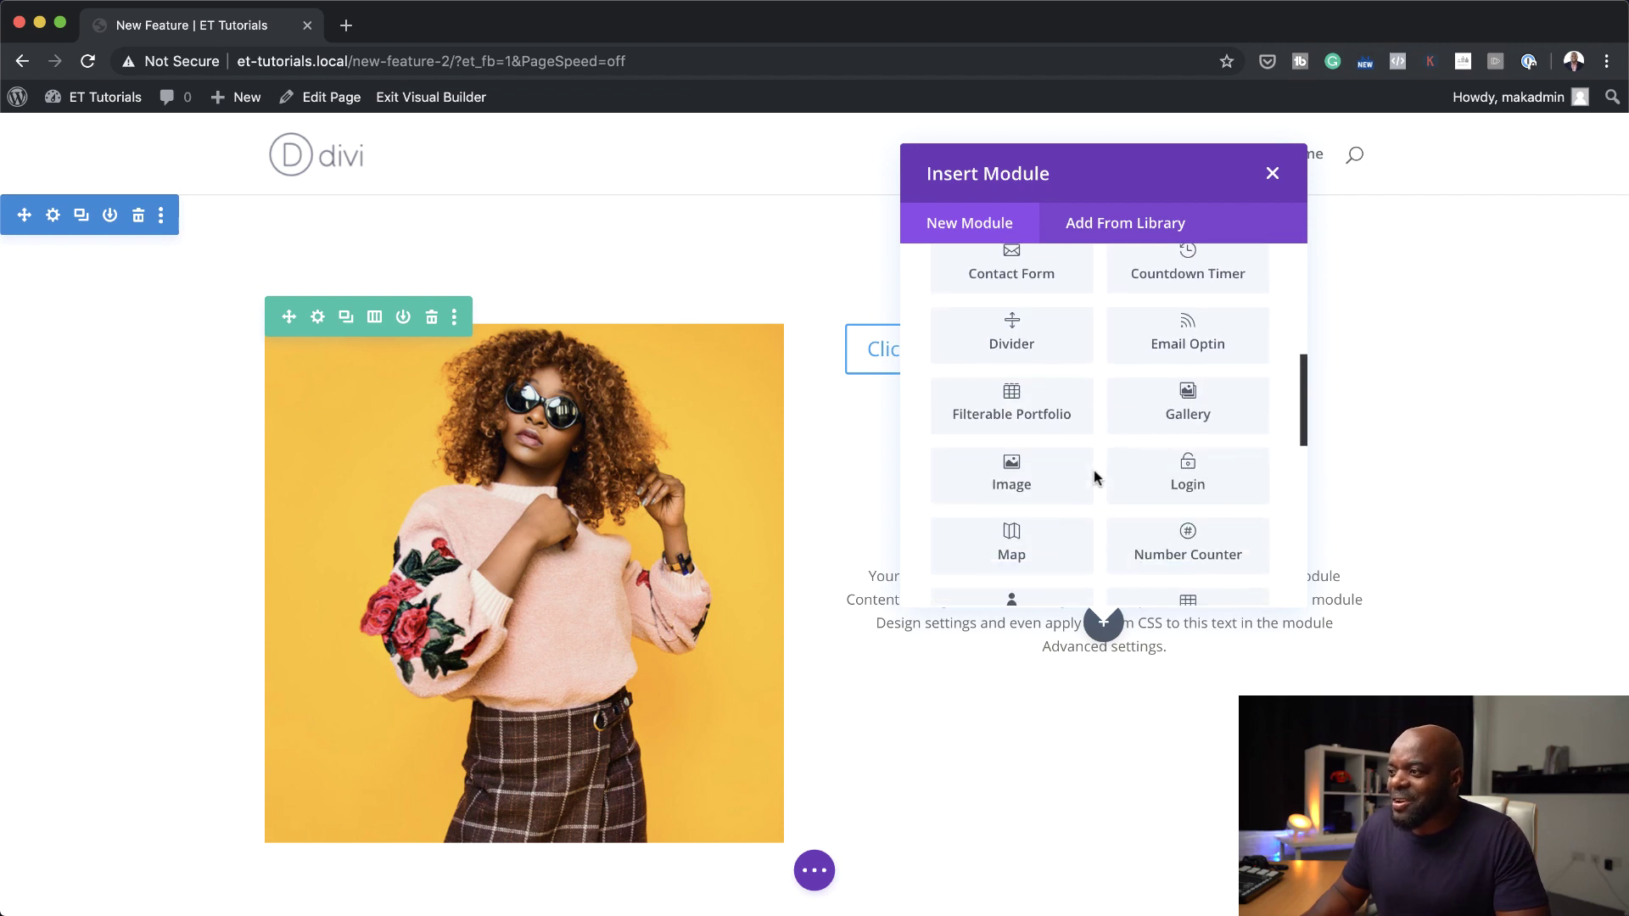
pyautogui.scroll(-1, 1094, 477)
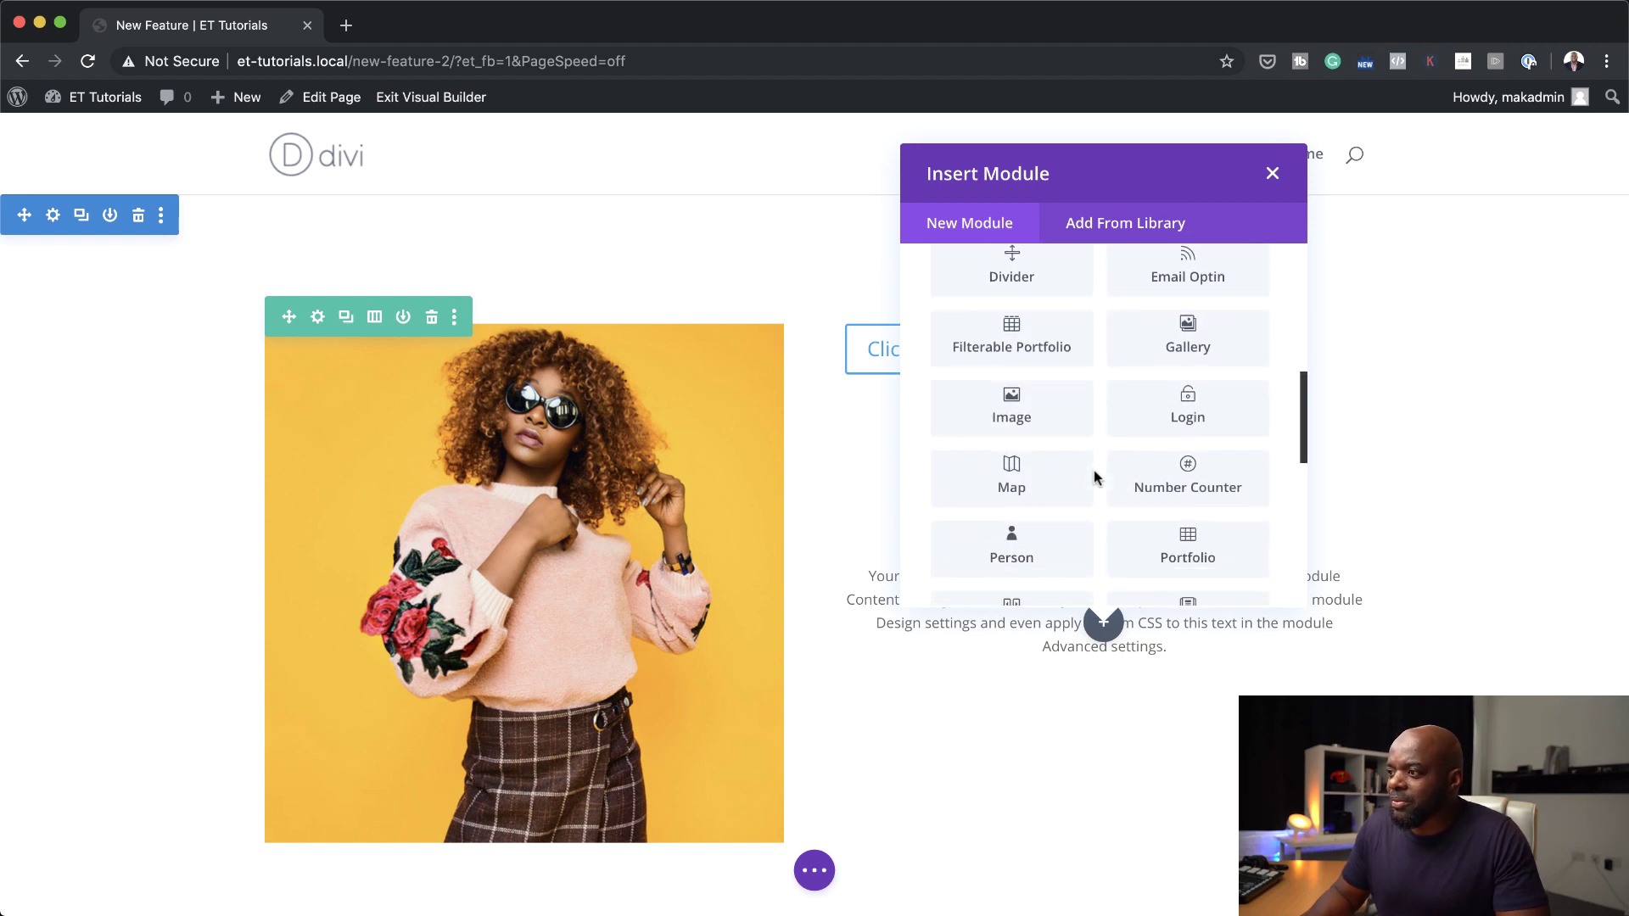
pyautogui.scroll(-3, 1094, 477)
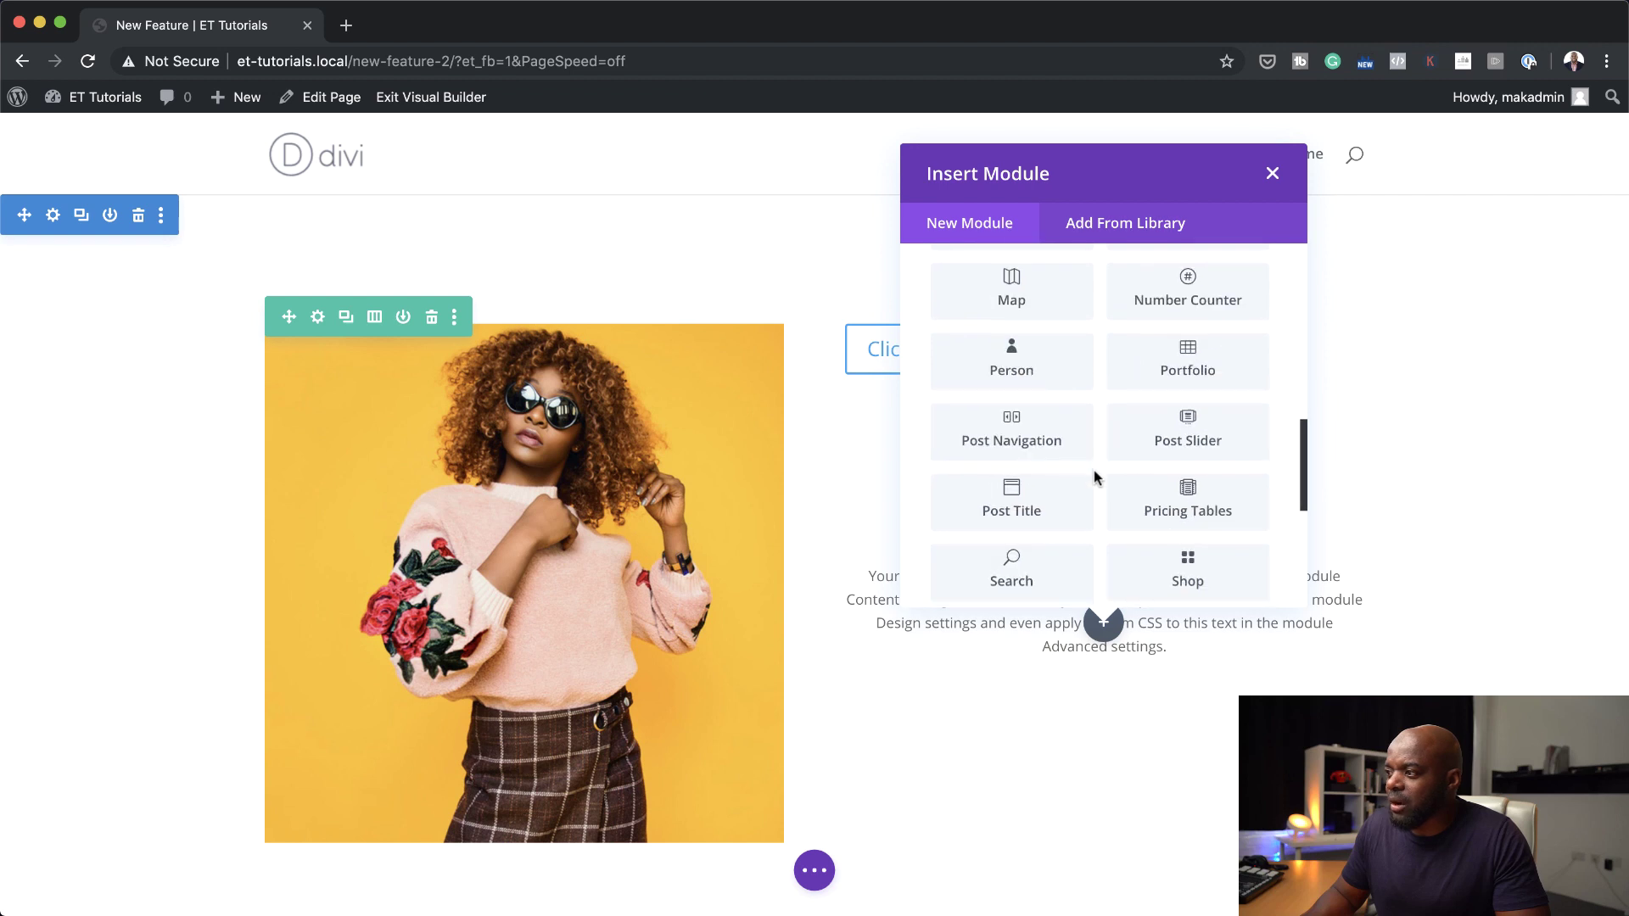
pyautogui.scroll(-2, 1093, 469)
pyautogui.scroll(-1, 1093, 470)
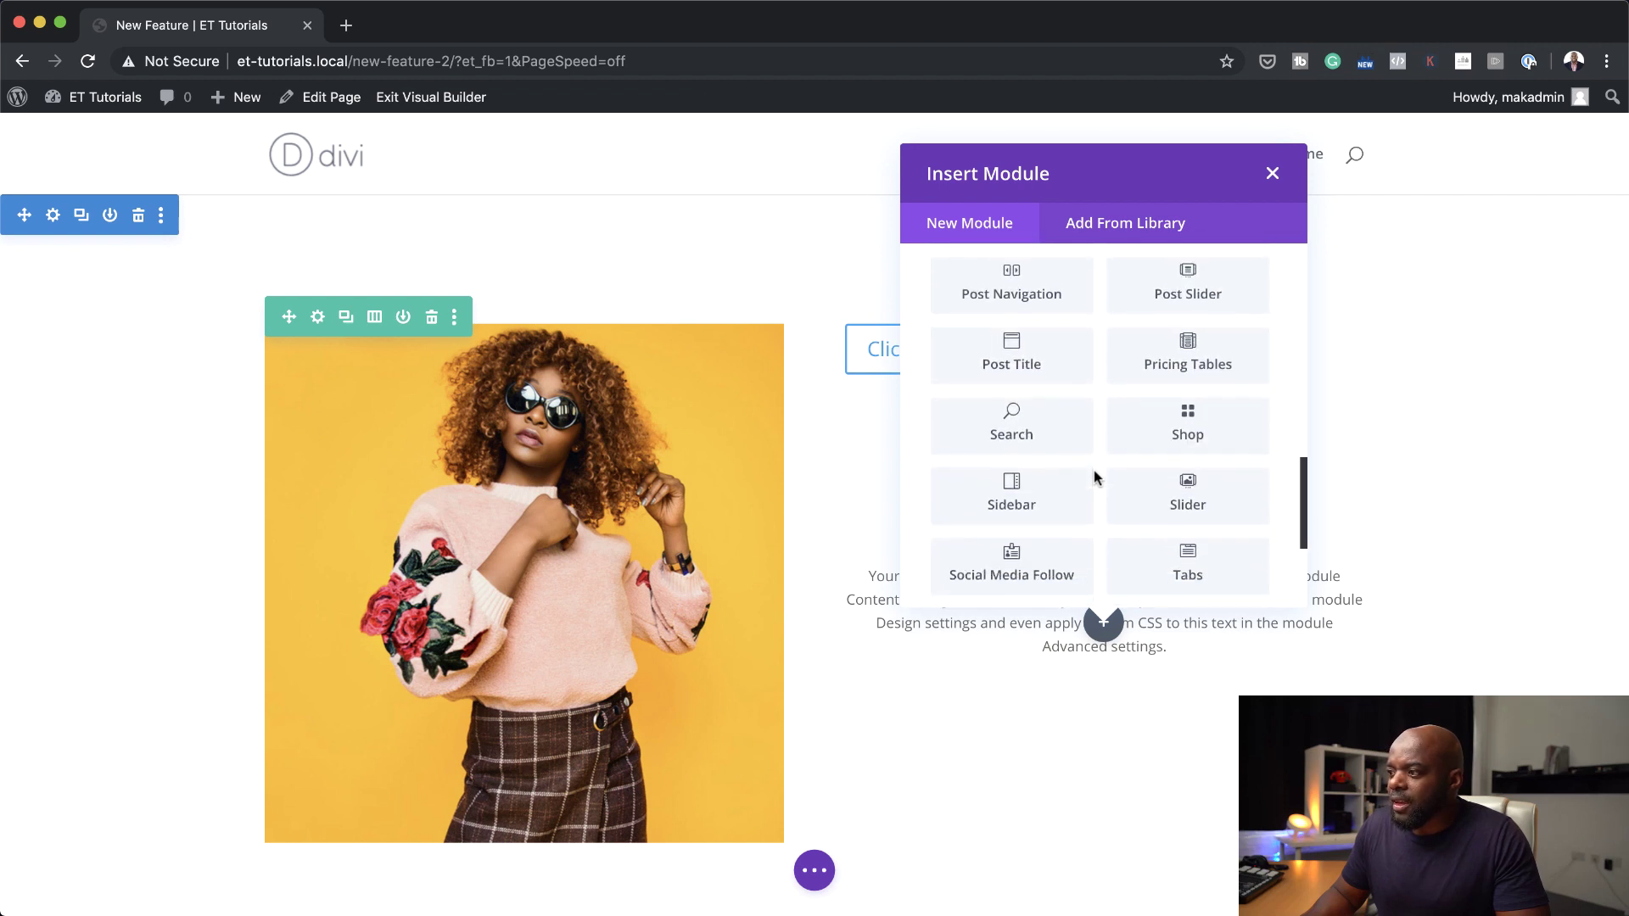
pyautogui.scroll(-2, 1094, 477)
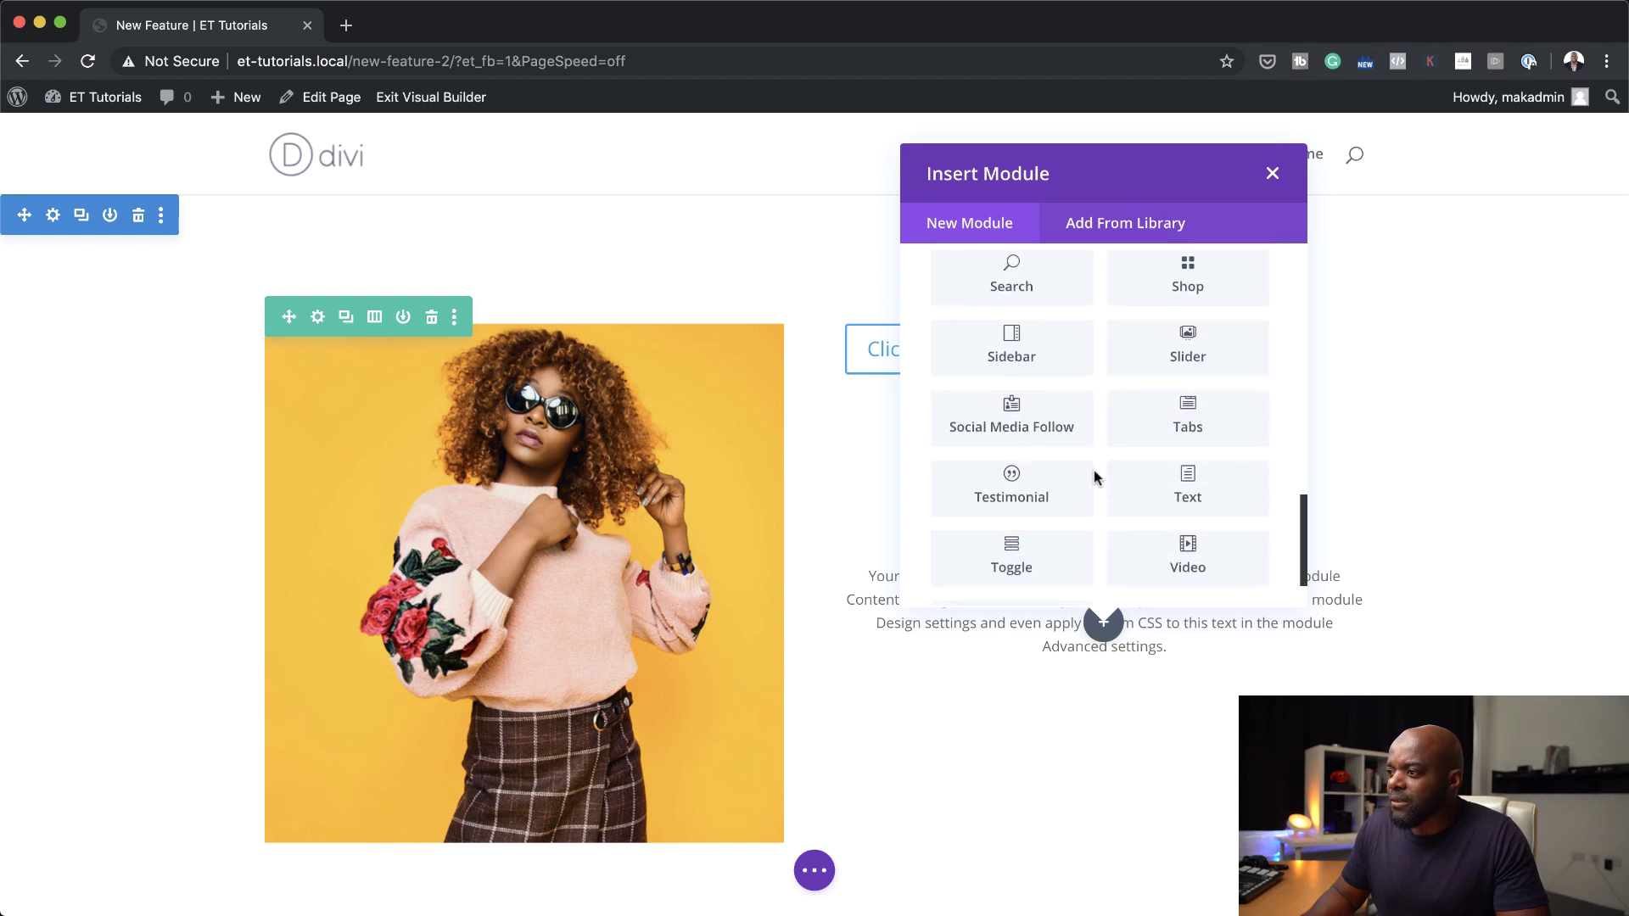
# Insert a Testimonial module, enable author hover options, and set the default author to Jack
pyautogui.click(1078, 475)
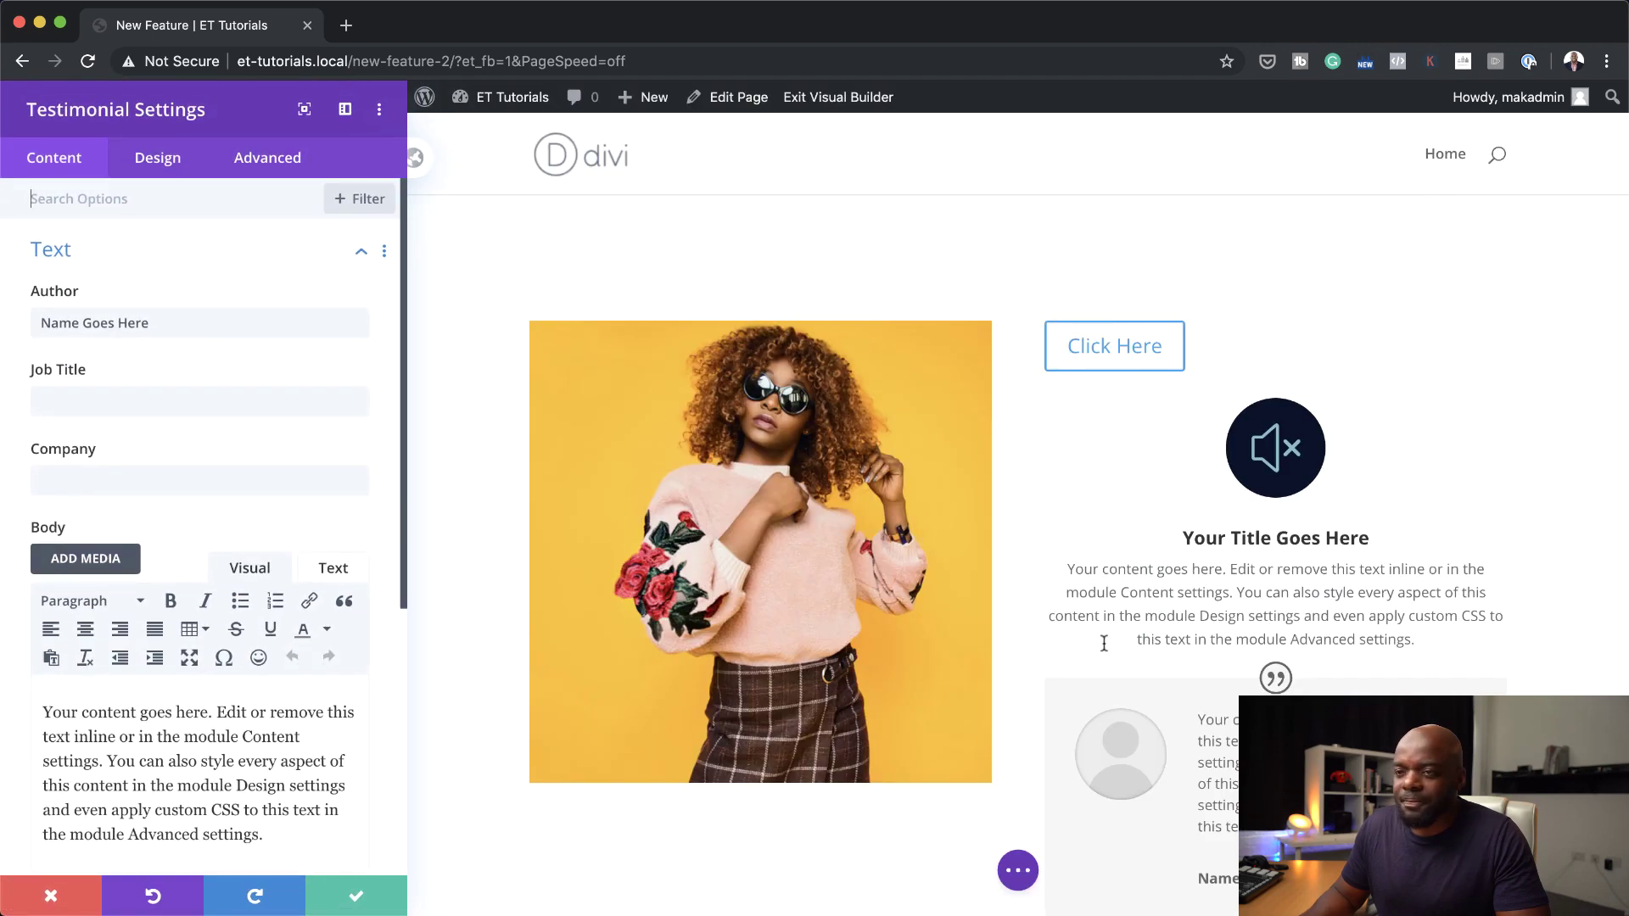
pyautogui.scroll(-3, 1155, 645)
pyautogui.scroll(-3, 188, 669)
pyautogui.scroll(3, 170, 592)
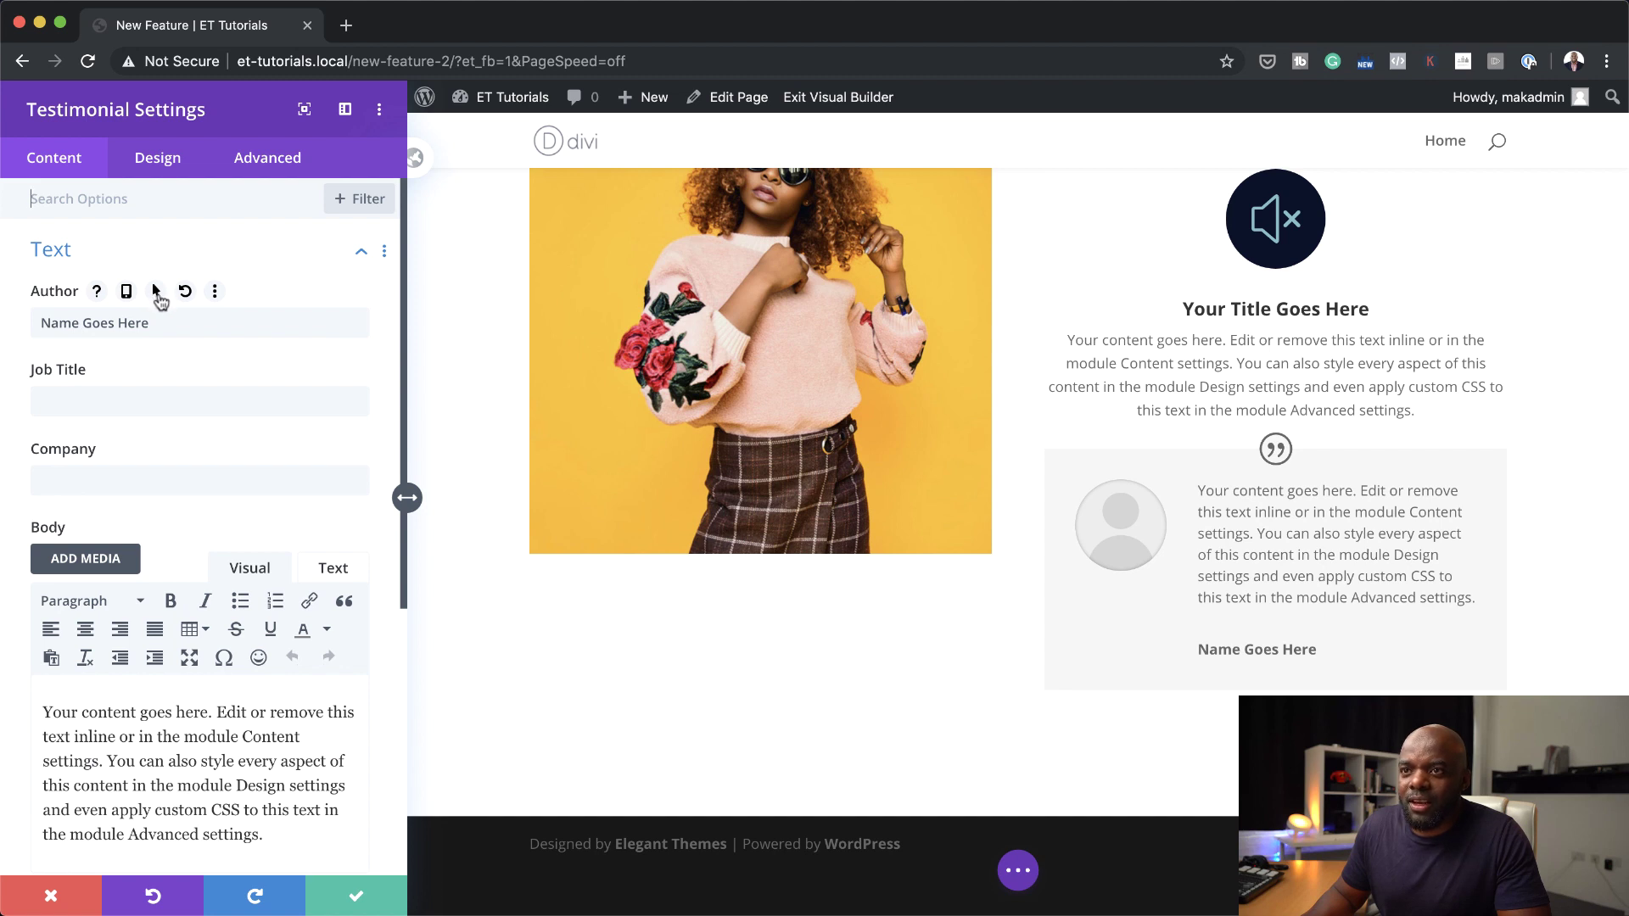
pyautogui.click(155, 291)
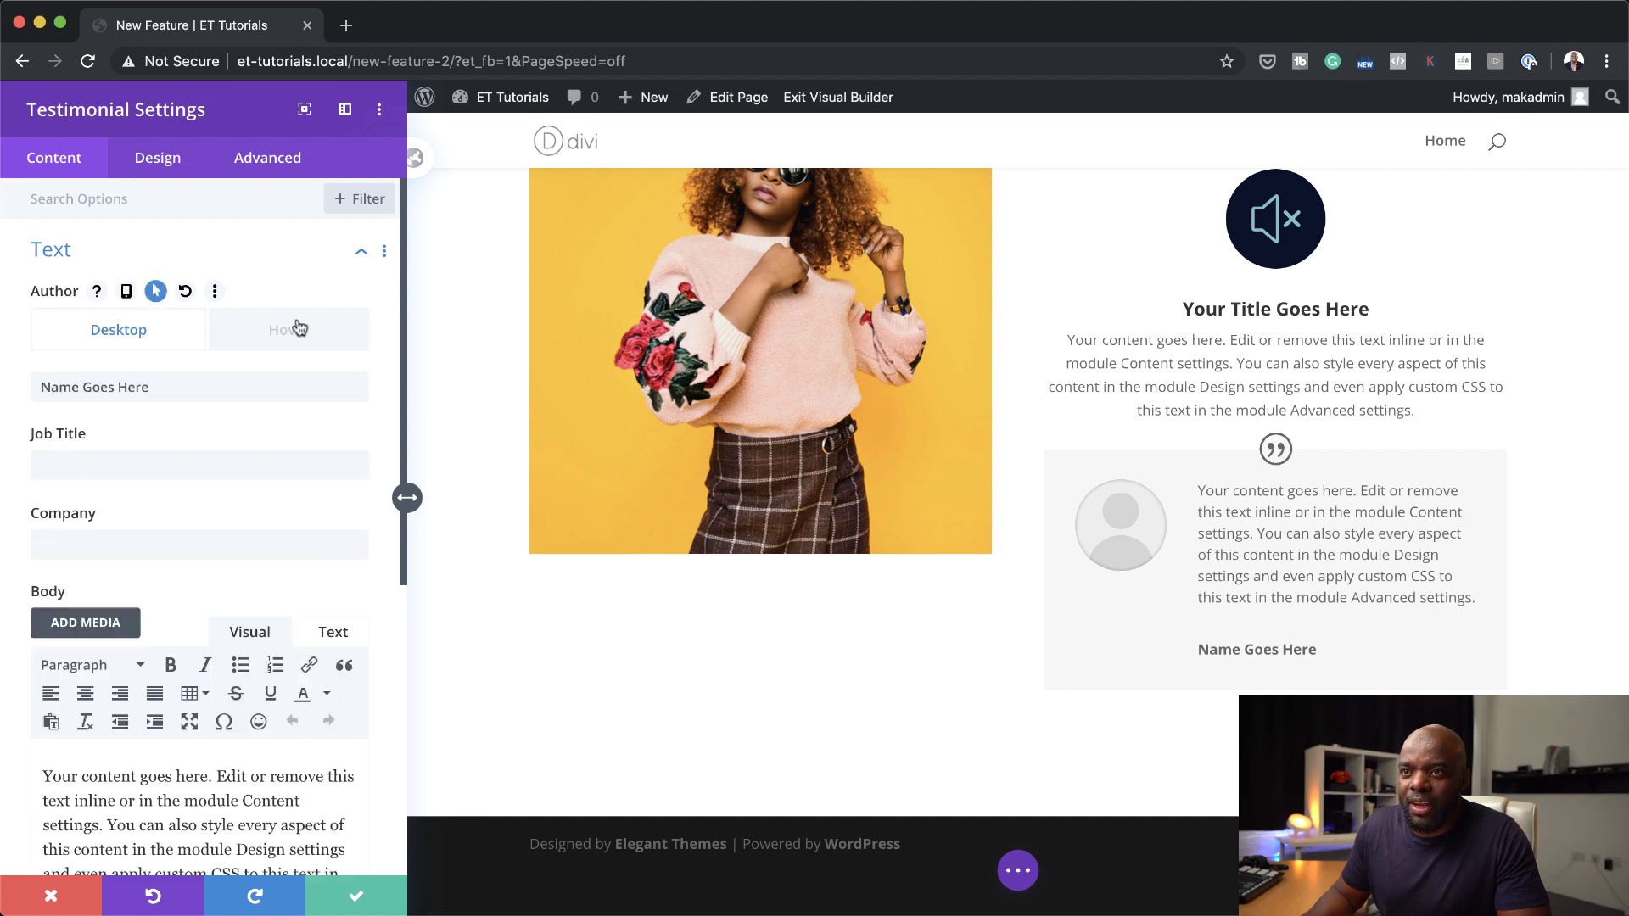
pyautogui.tripleClick(155, 387)
pyautogui.write('Jack')
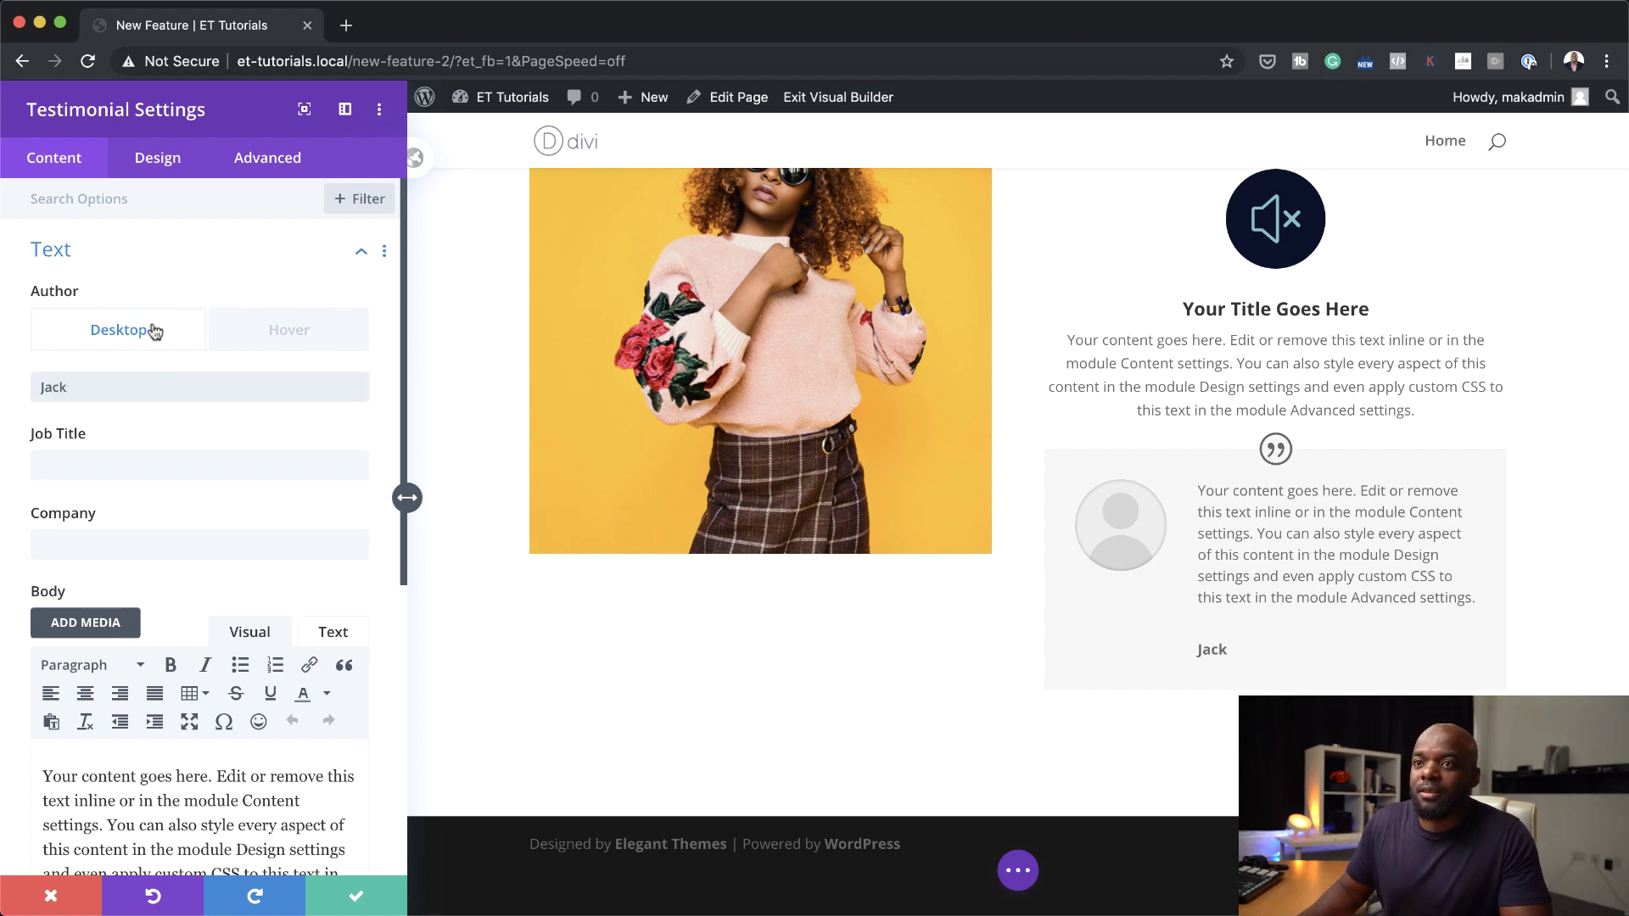
# Set the hover author name to Jones and enable separate hover body text
pyautogui.click(269, 330)
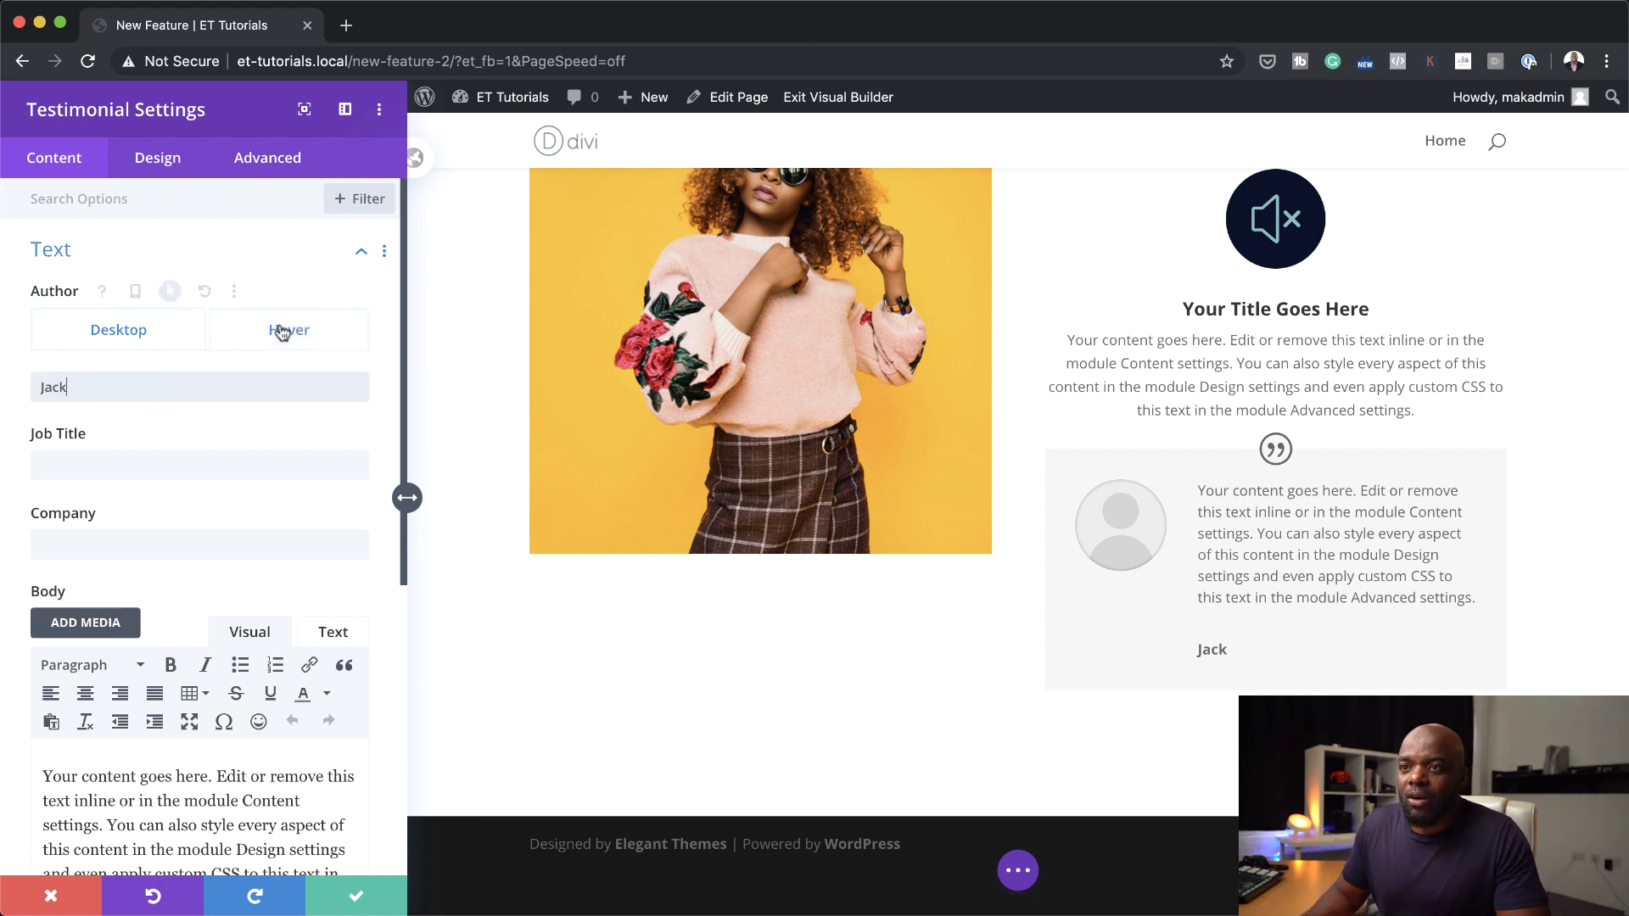
pyautogui.click(107, 391)
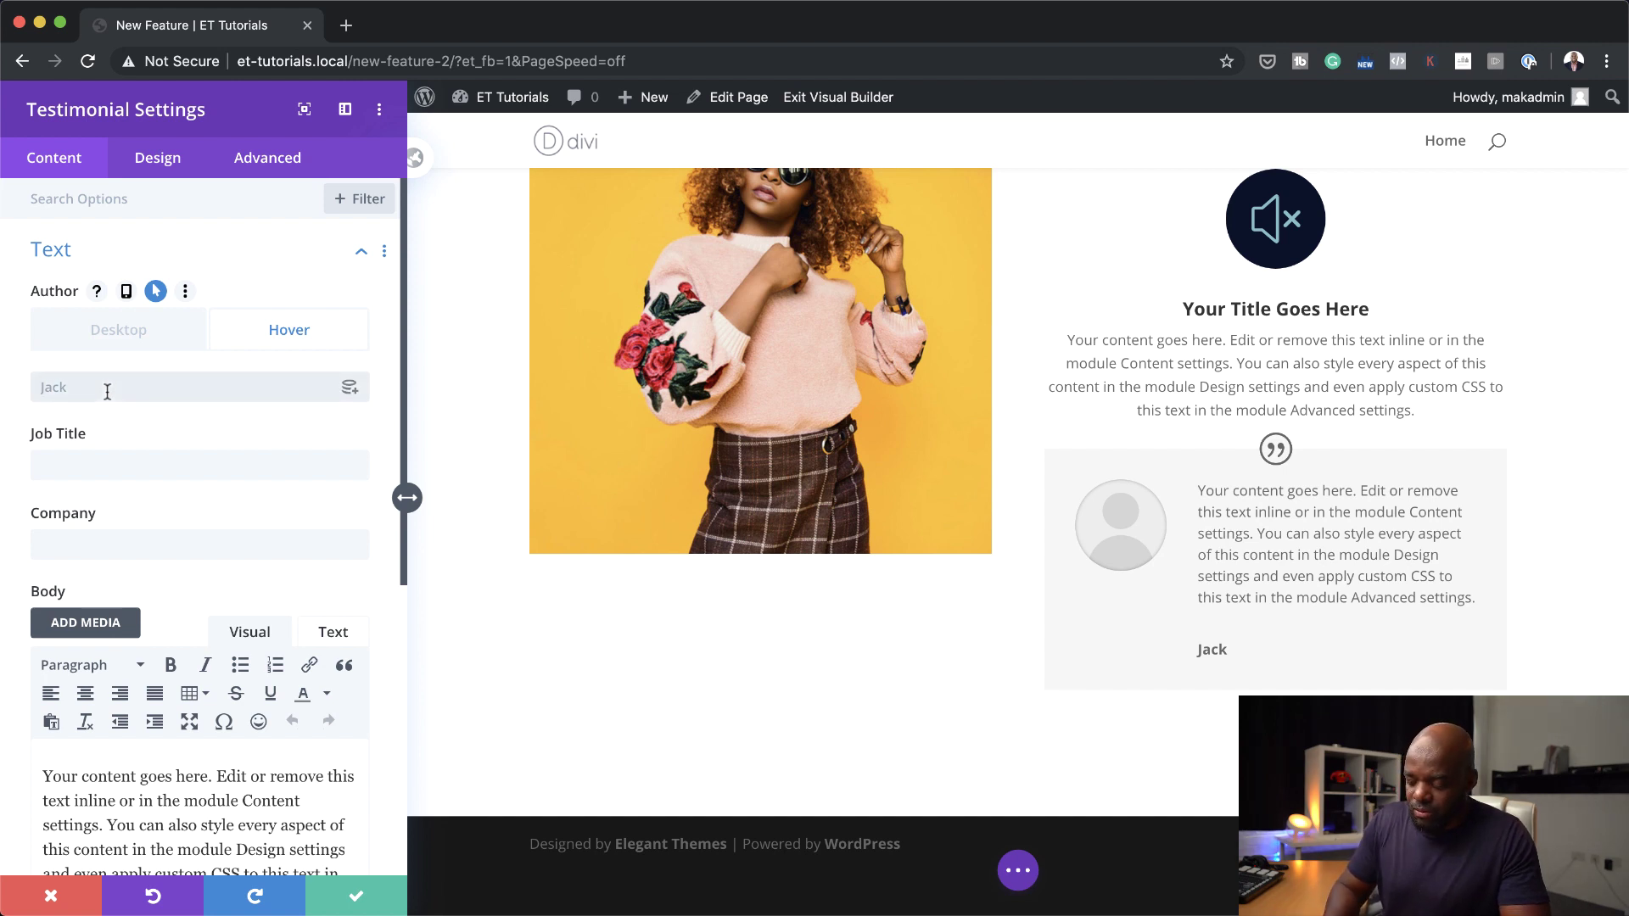
pyautogui.write('Jones')
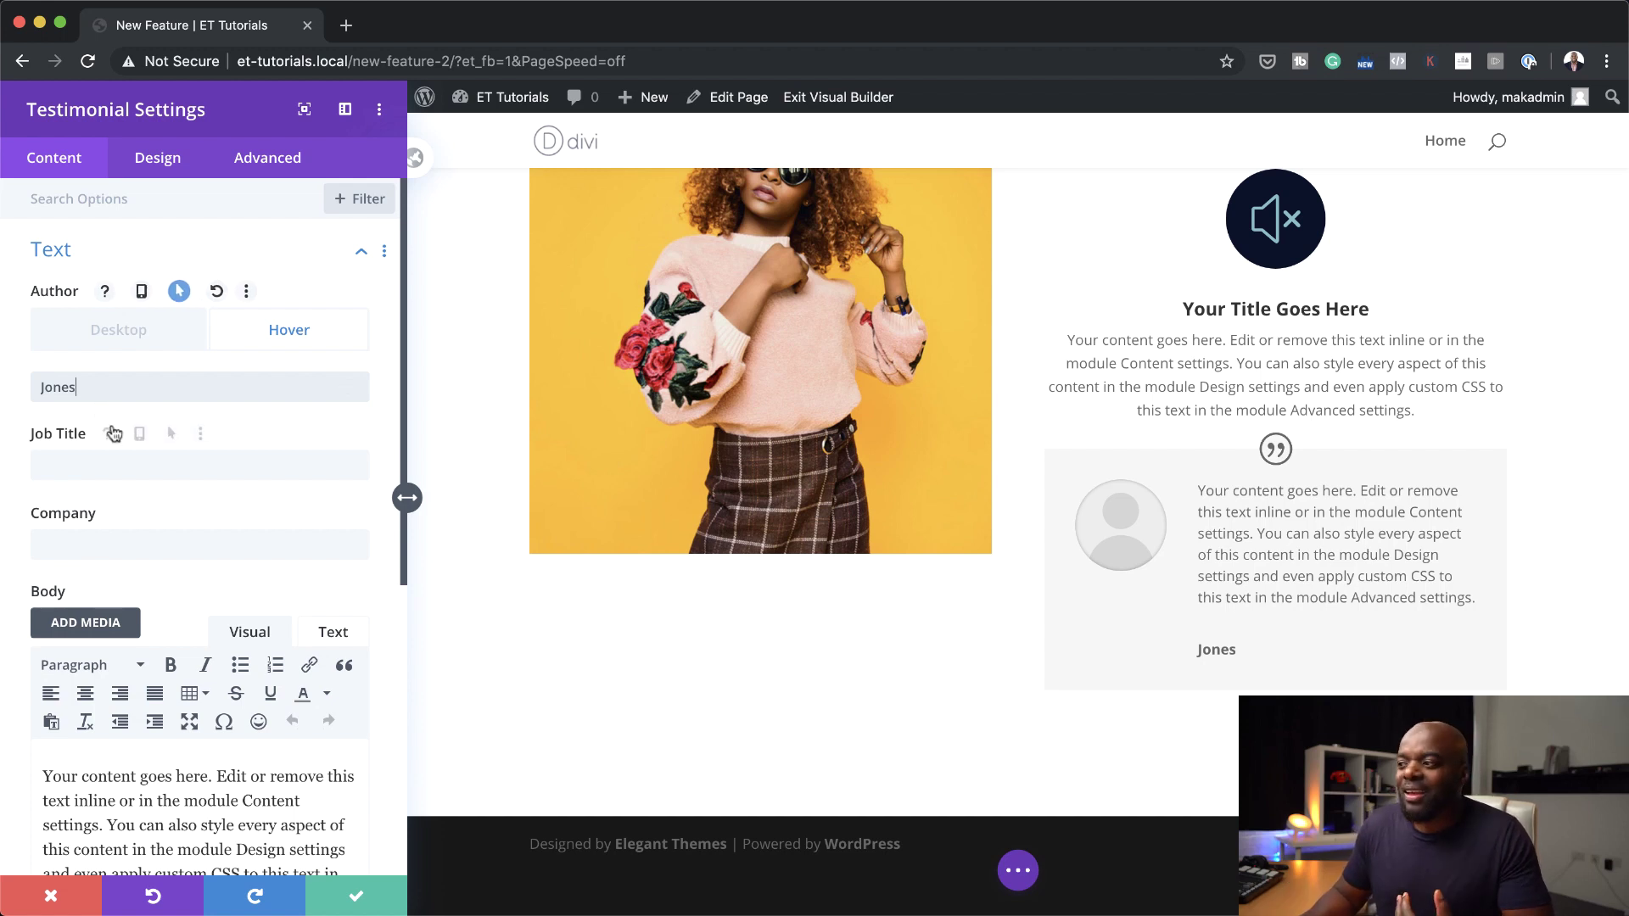
pyautogui.click(140, 332)
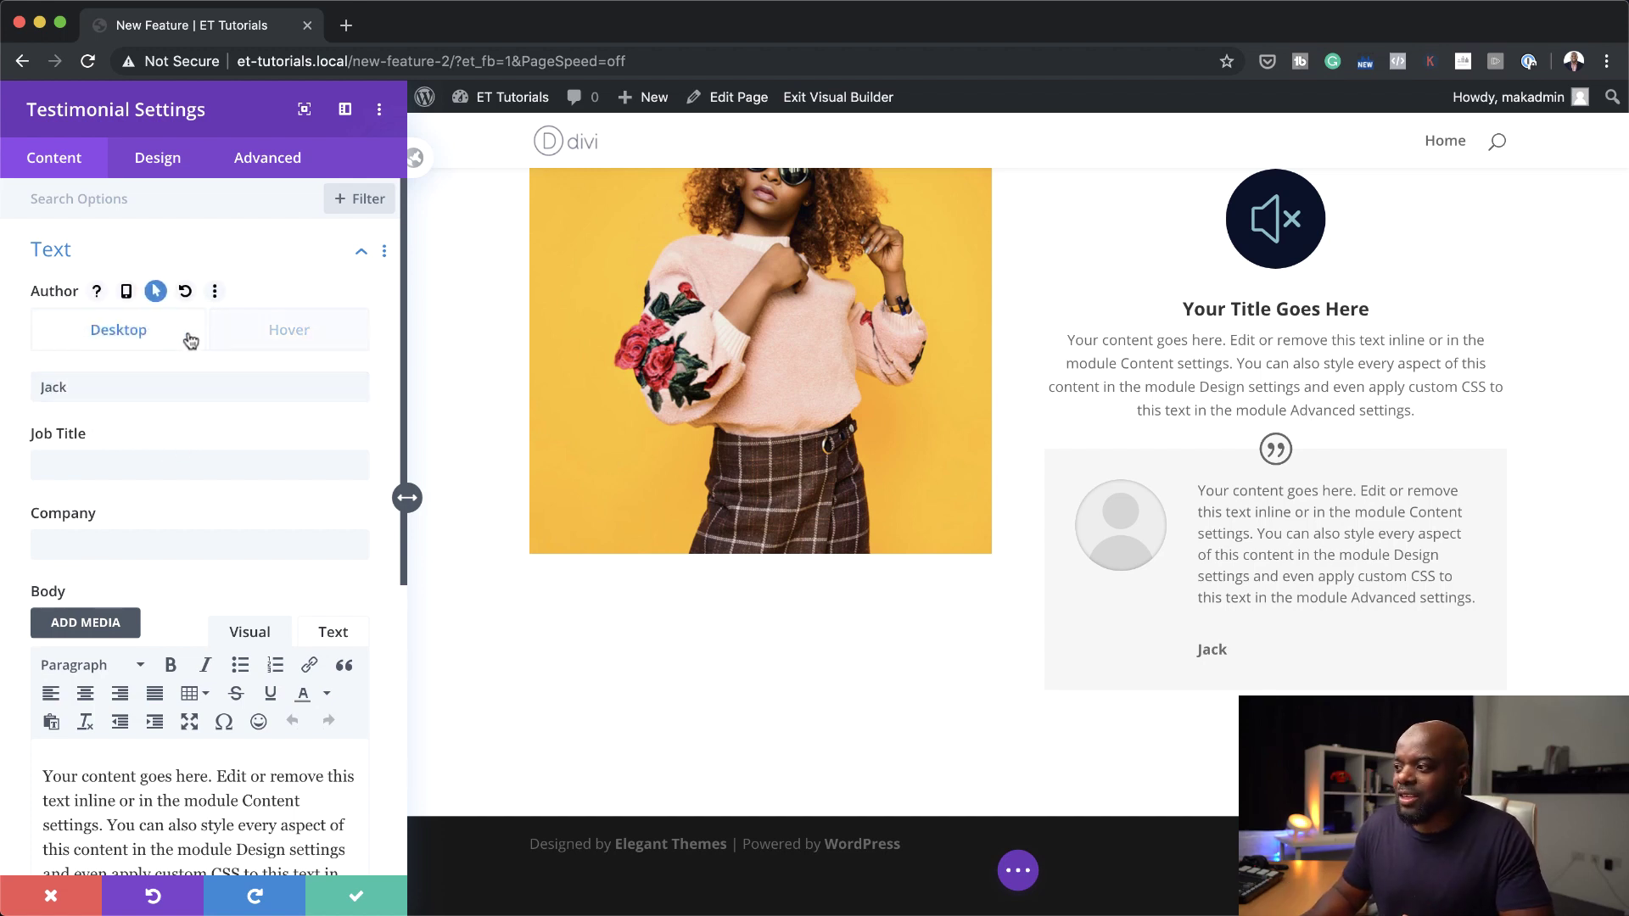
pyautogui.click(272, 335)
pyautogui.click(119, 333)
pyautogui.click(301, 333)
pyautogui.click(119, 331)
pyautogui.click(242, 339)
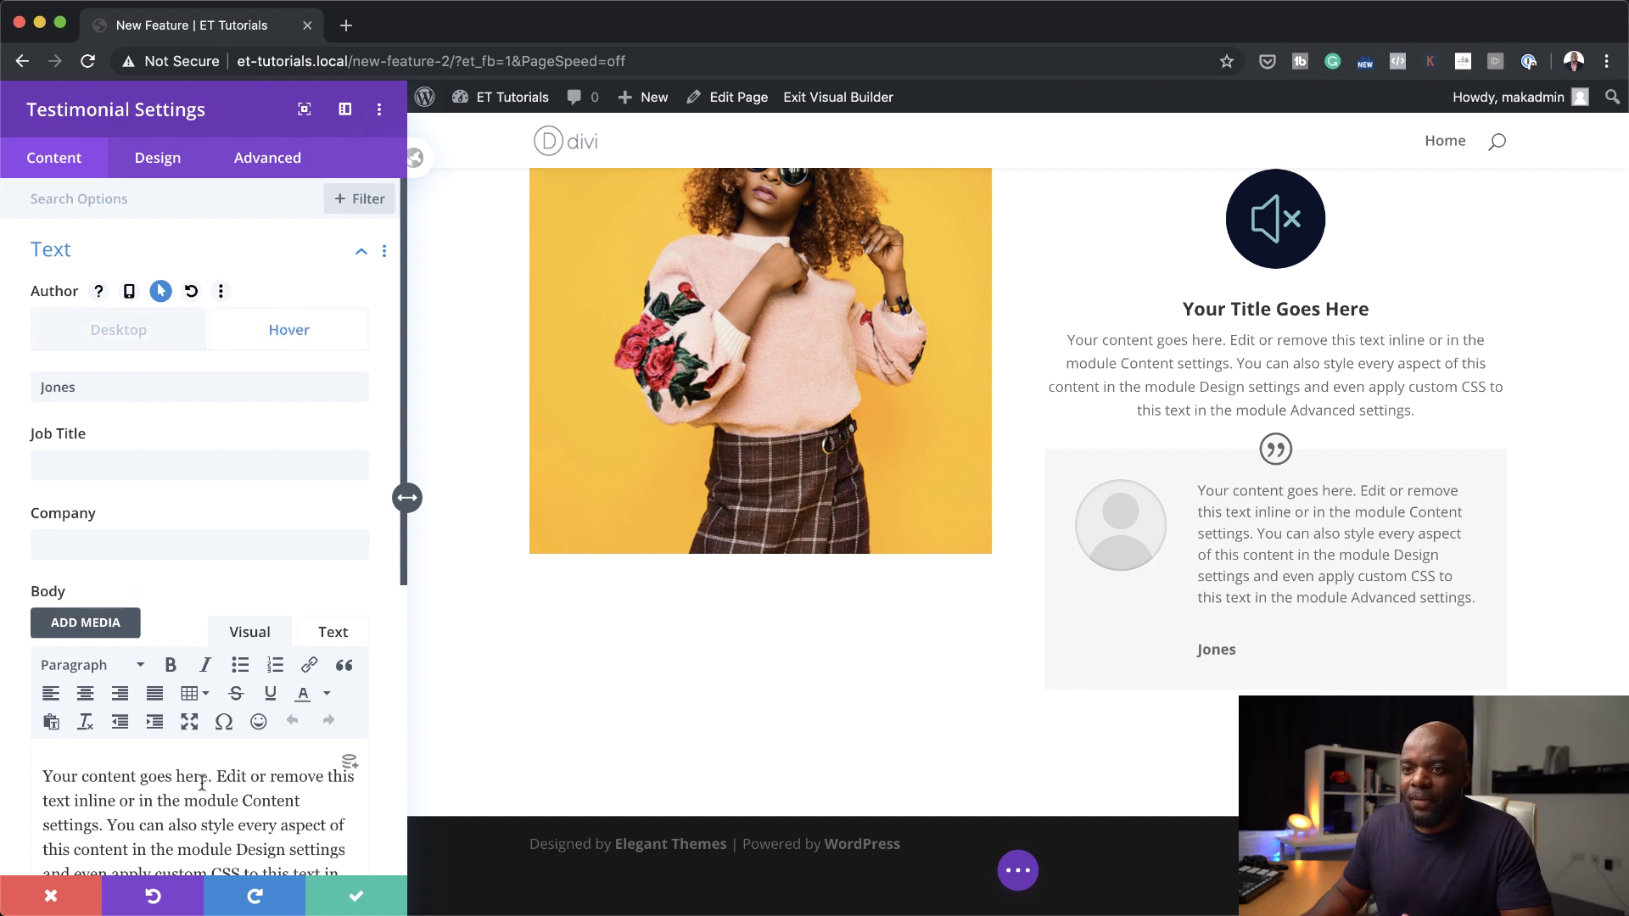
pyautogui.scroll(-2, 143, 525)
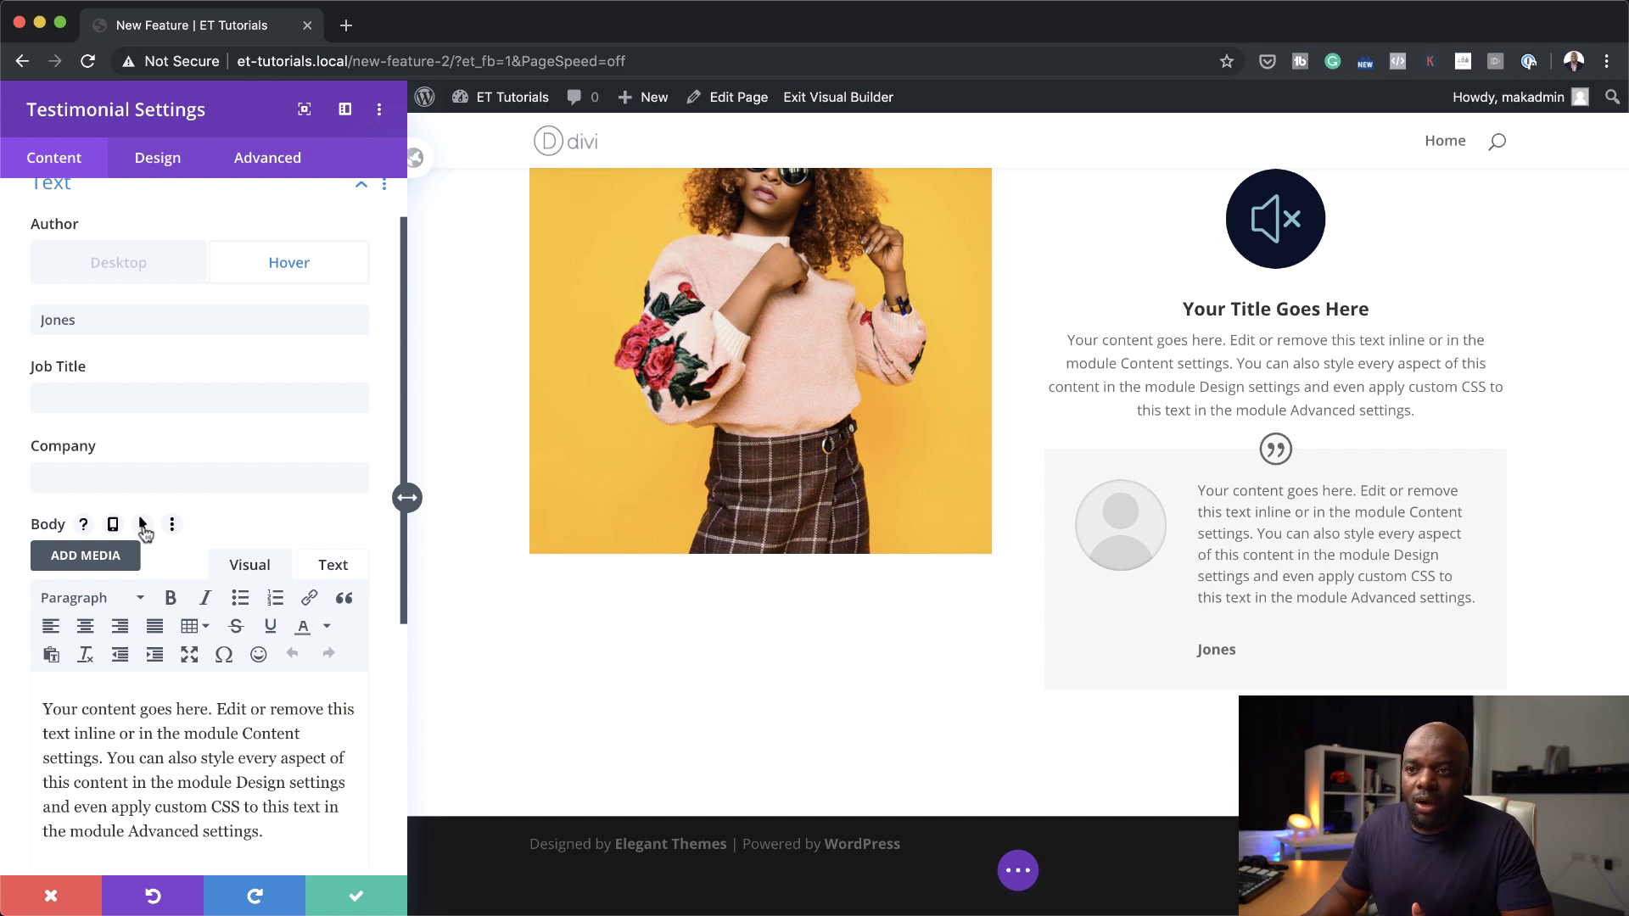
pyautogui.click(142, 525)
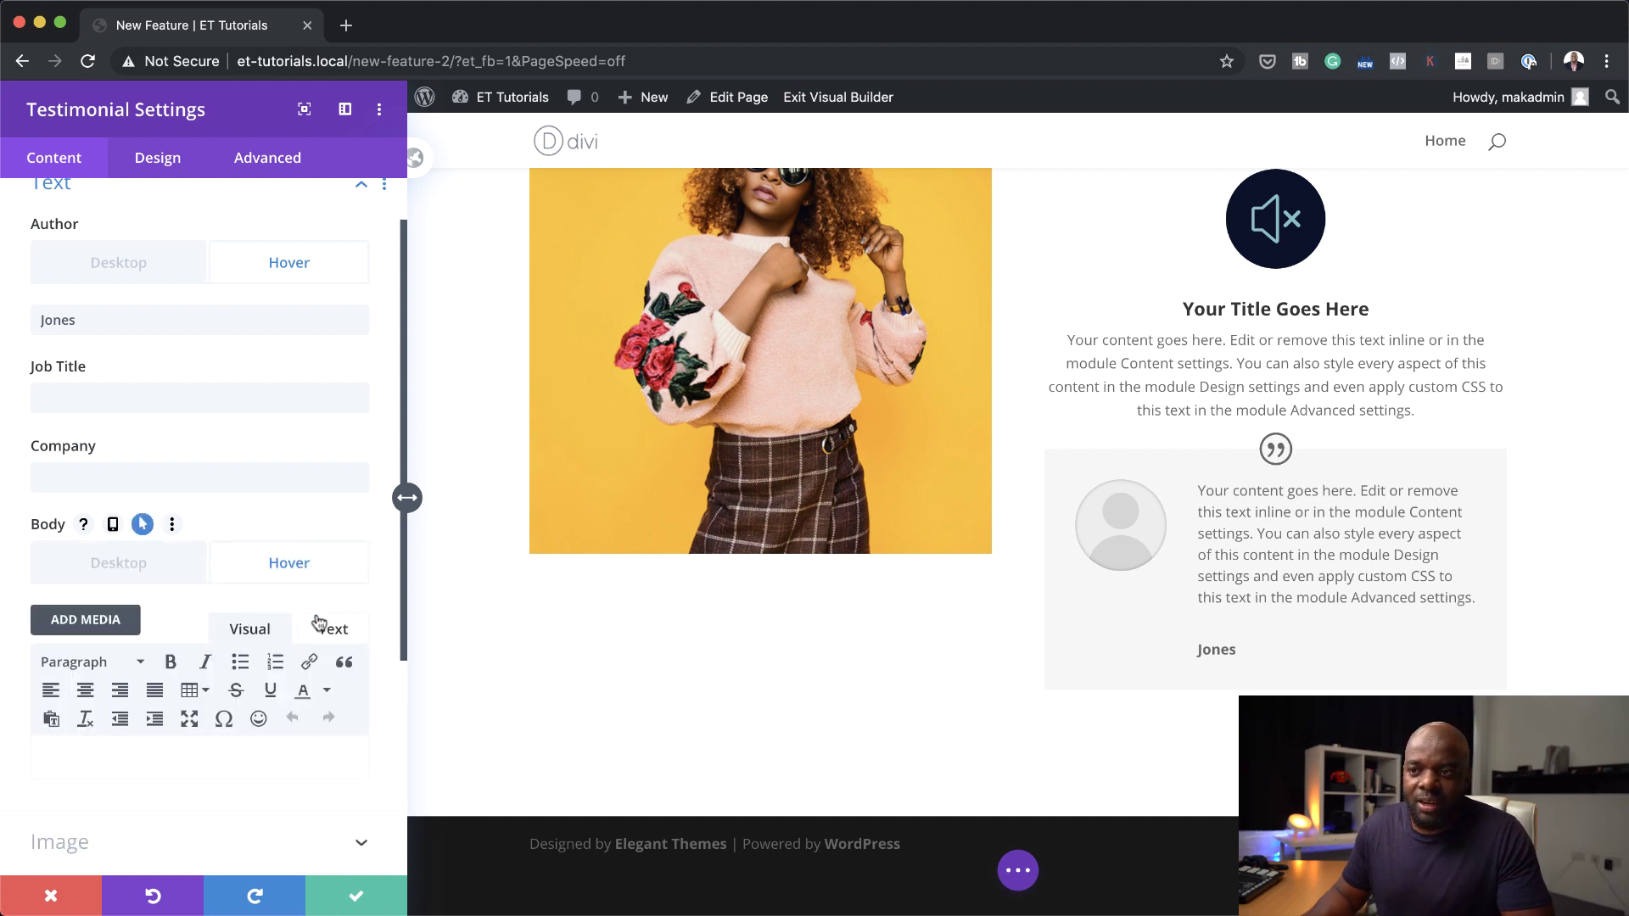
pyautogui.scroll(-3, 323, 640)
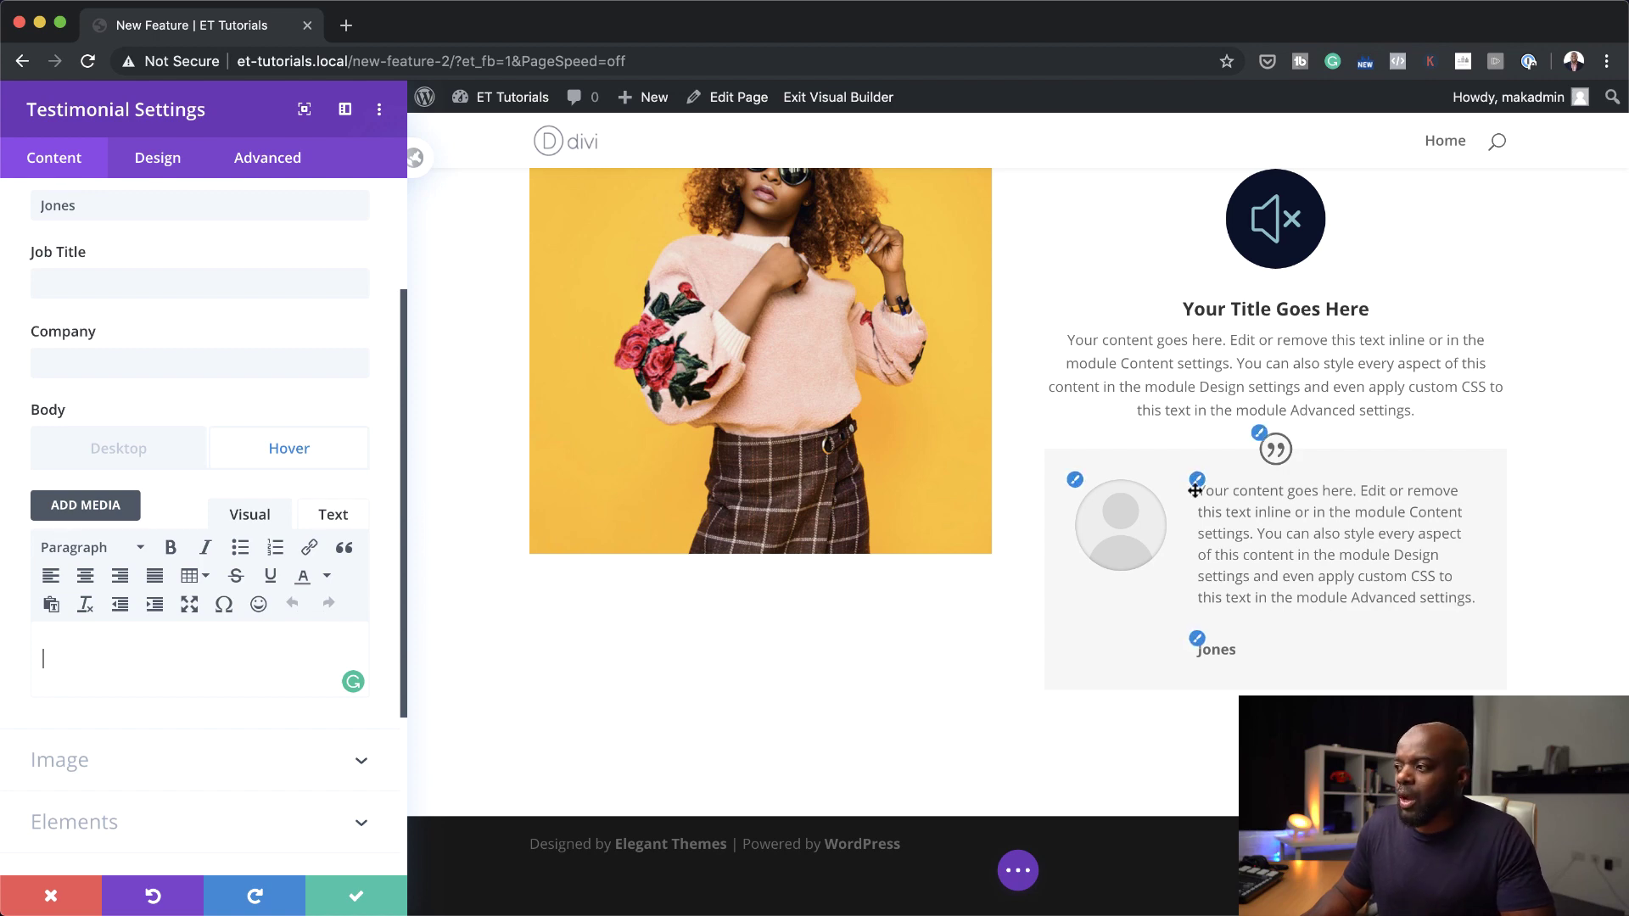
# Save the testimonial and give the section a near-white #fbfaf8 desktop background with hover enabled
pyautogui.click(357, 899)
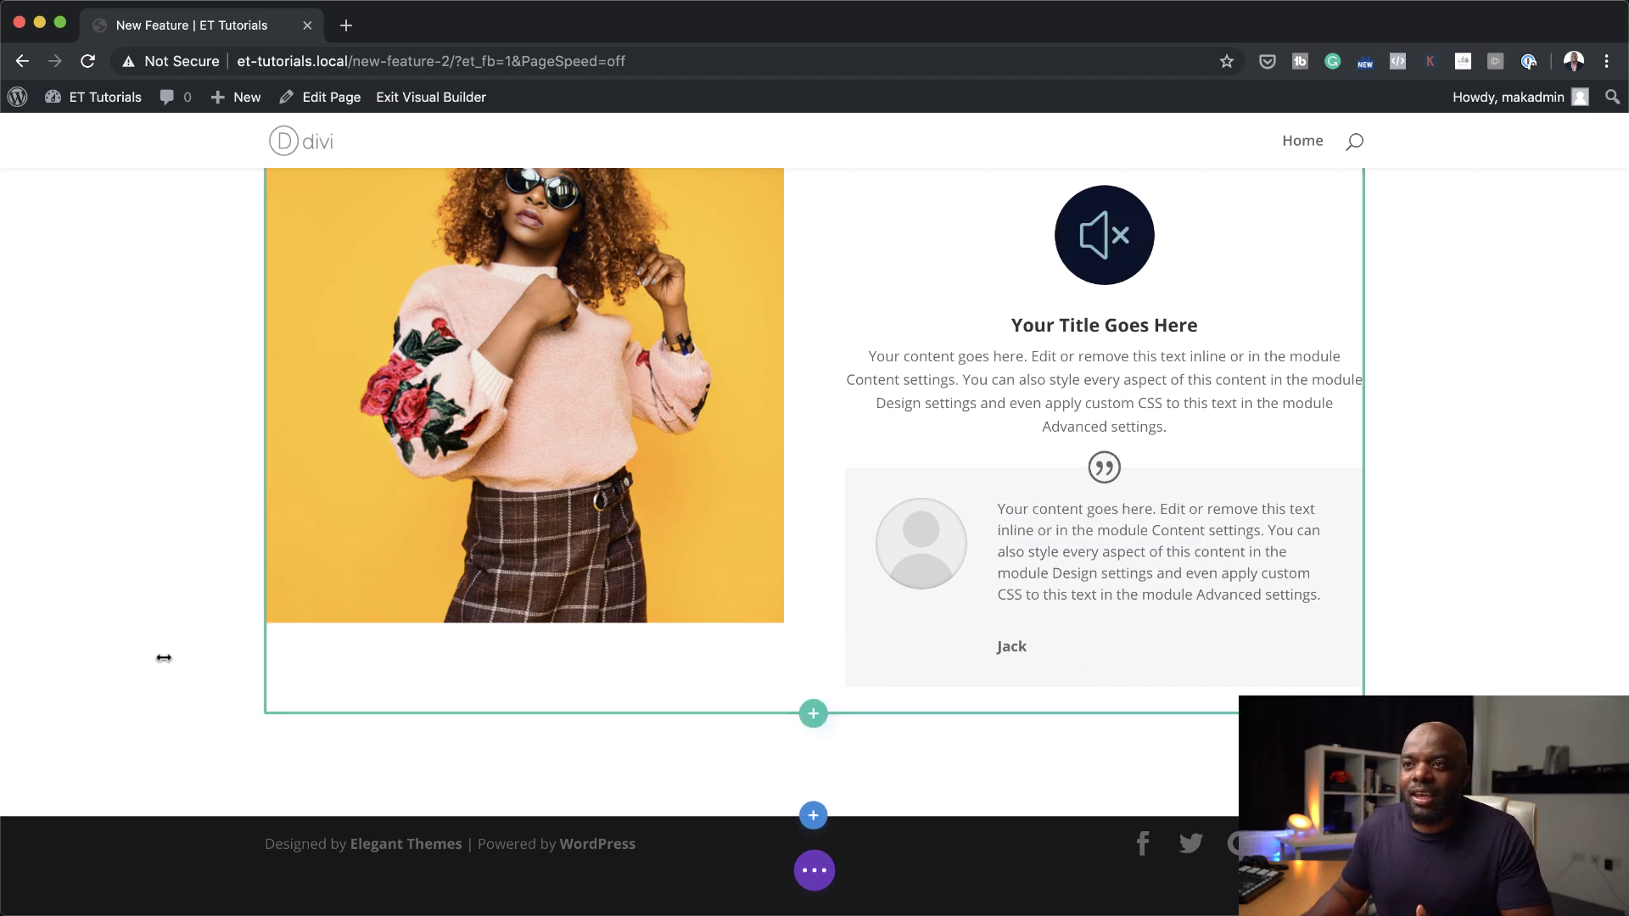
pyautogui.scroll(3, 187, 716)
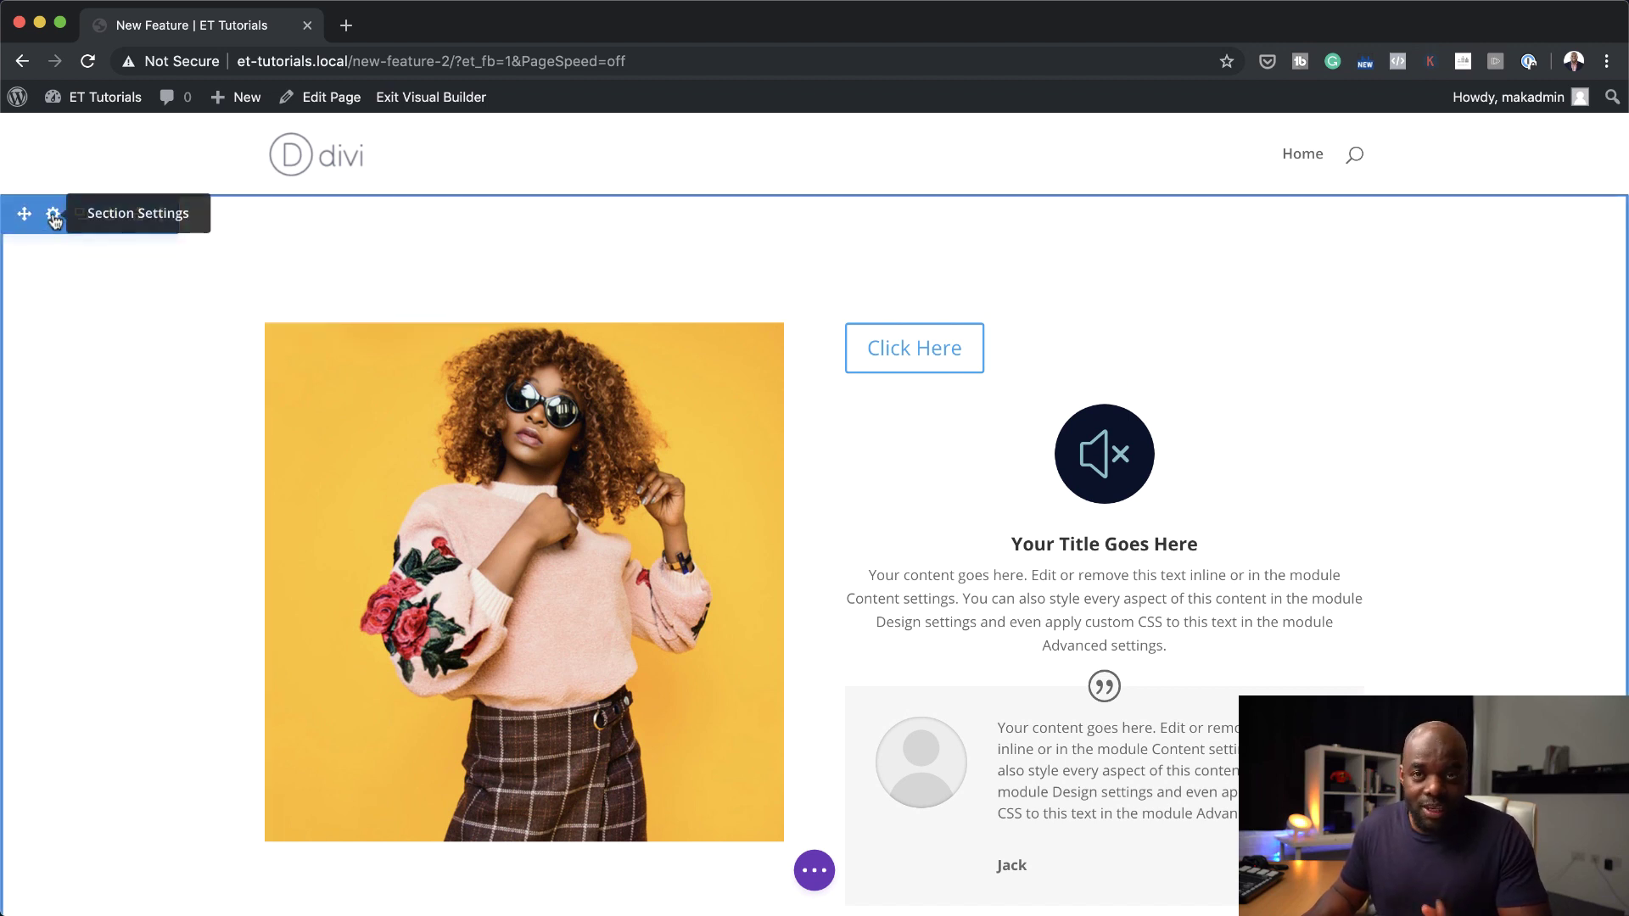
pyautogui.click(53, 218)
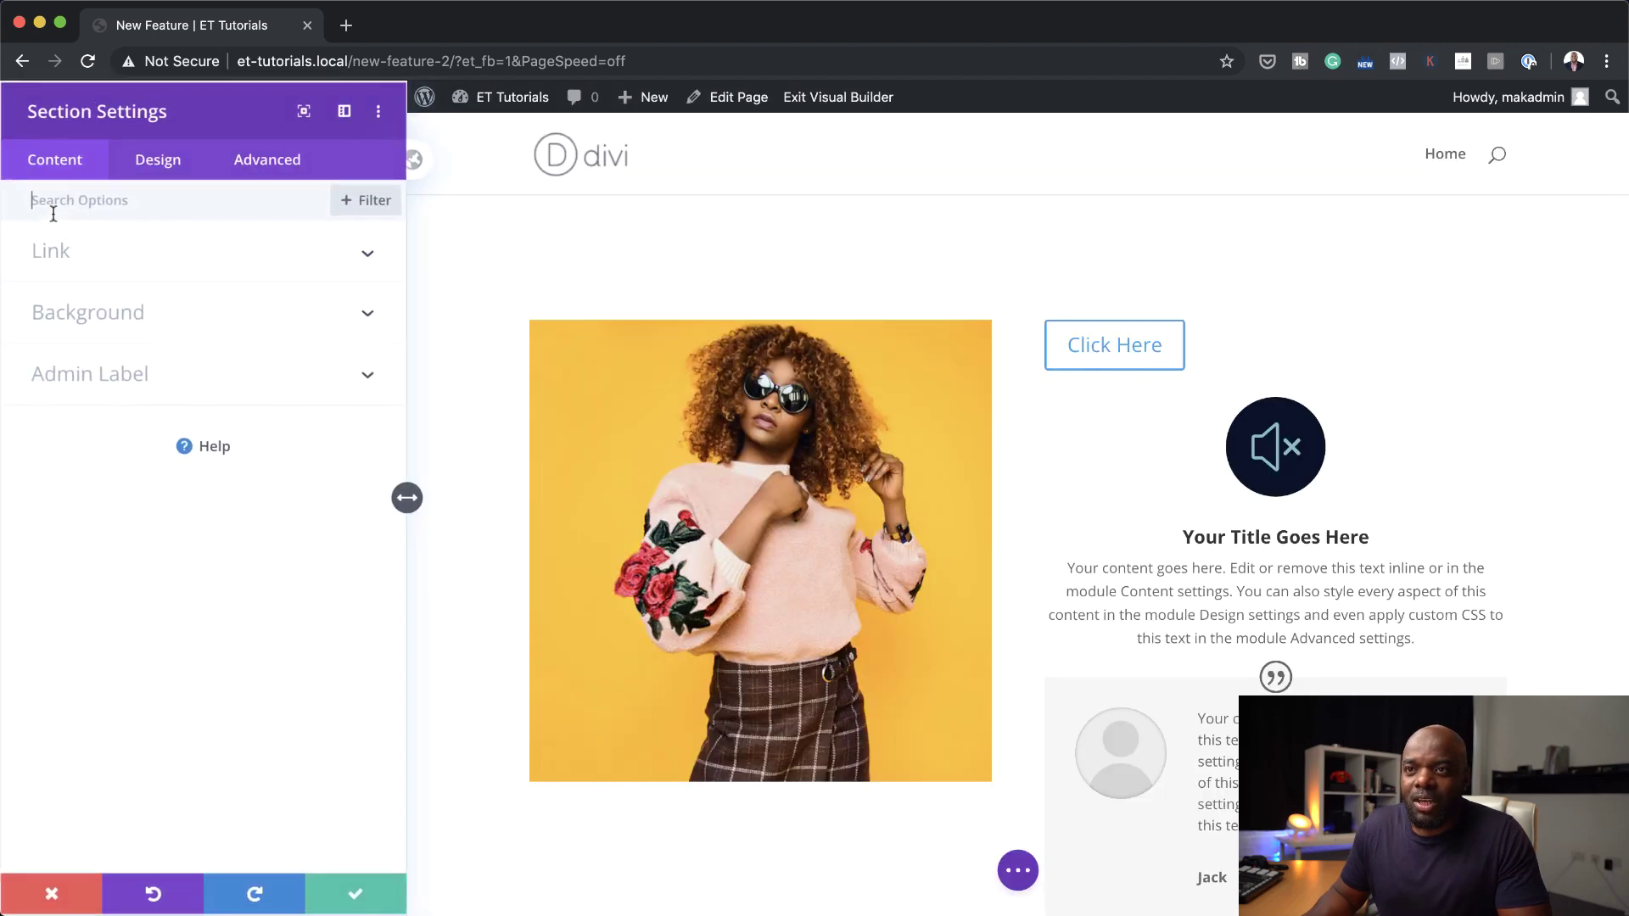
pyautogui.click(131, 314)
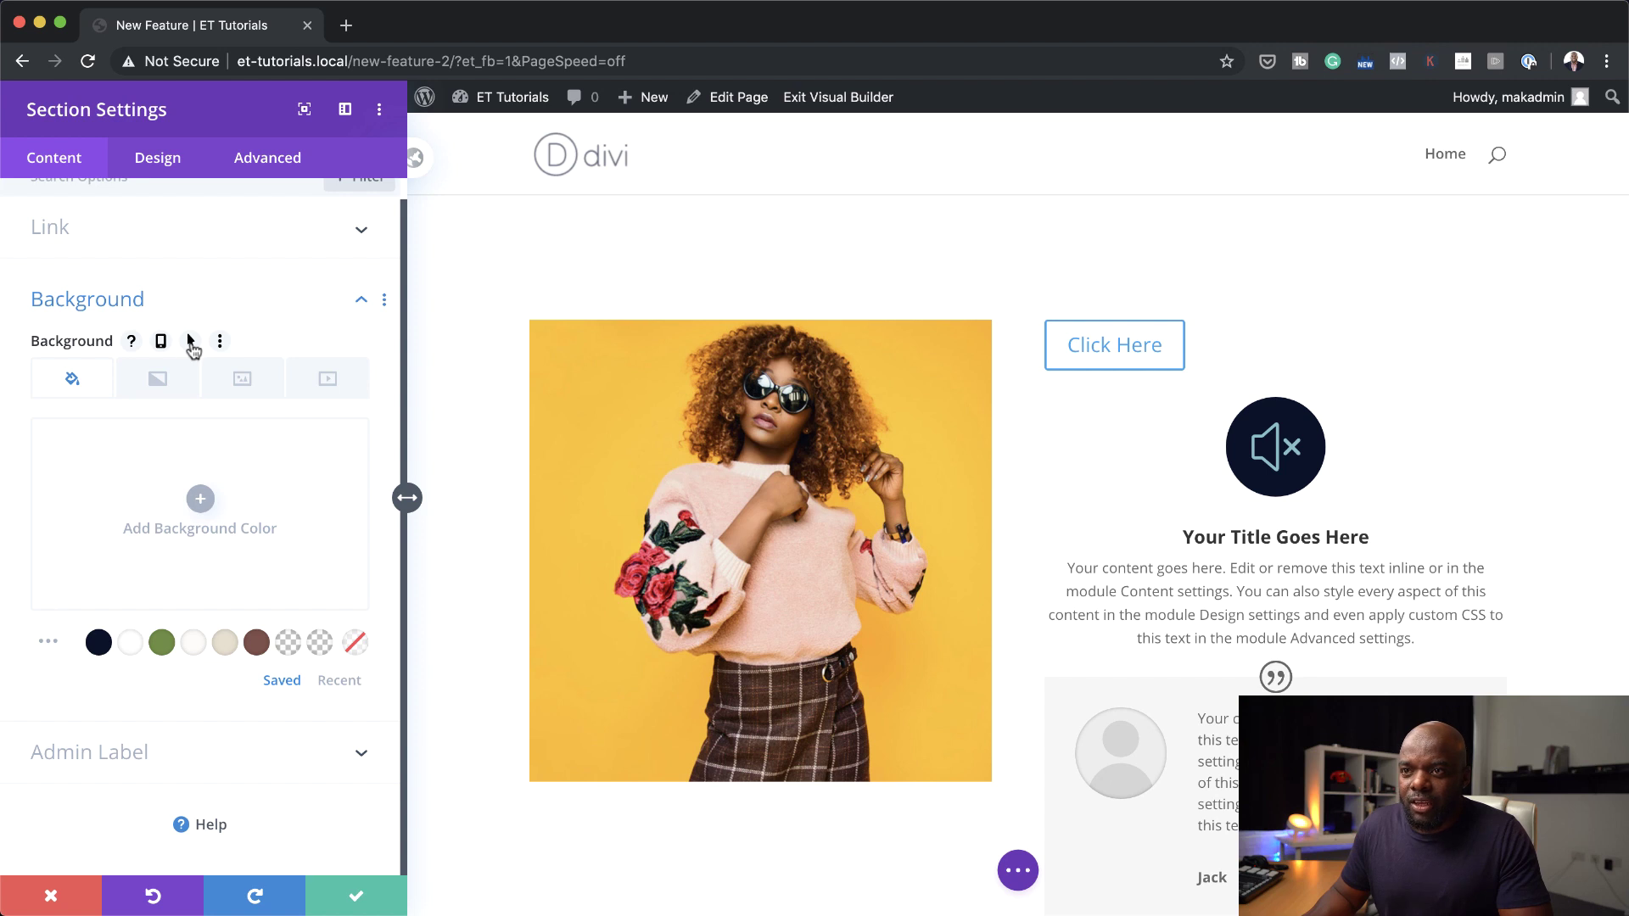
pyautogui.click(190, 342)
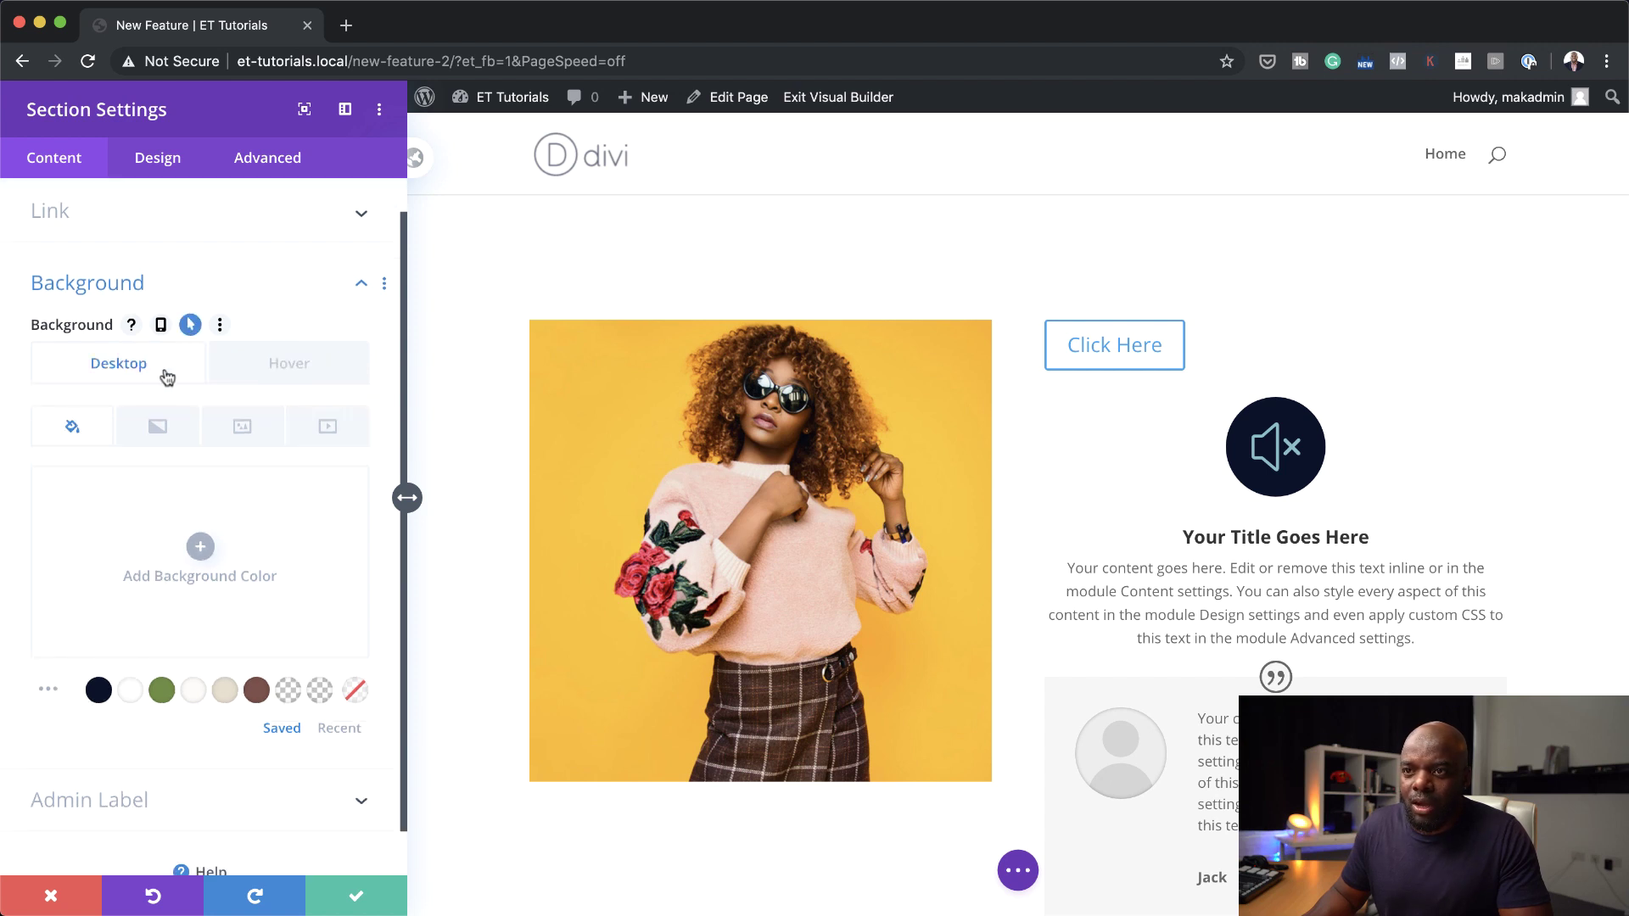
pyautogui.click(225, 692)
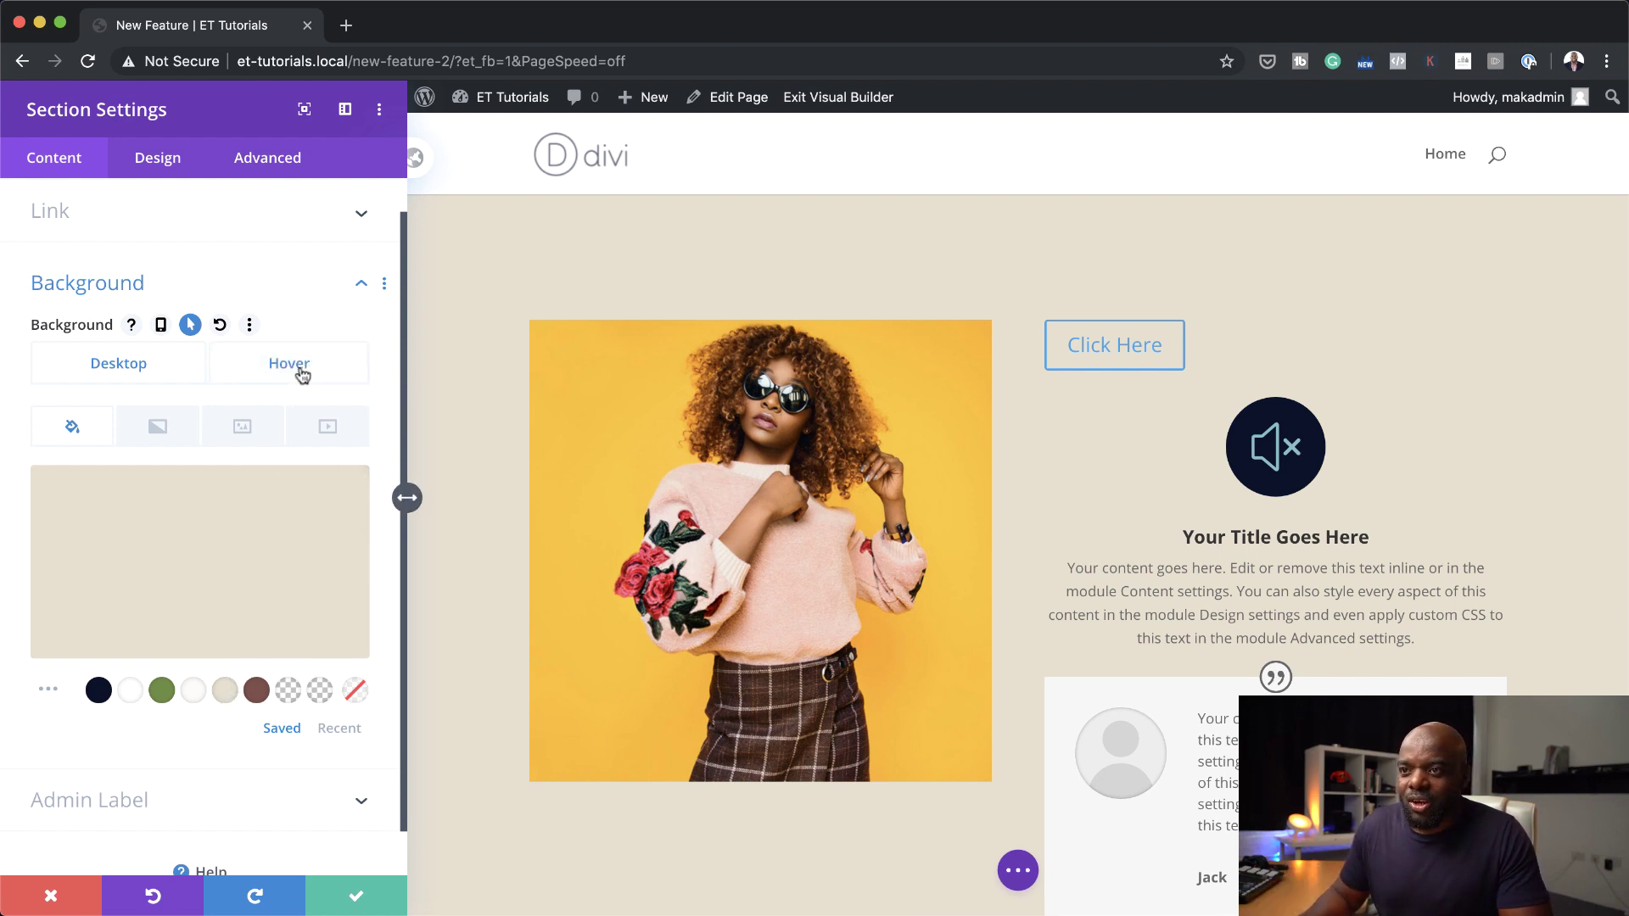
pyautogui.click(194, 691)
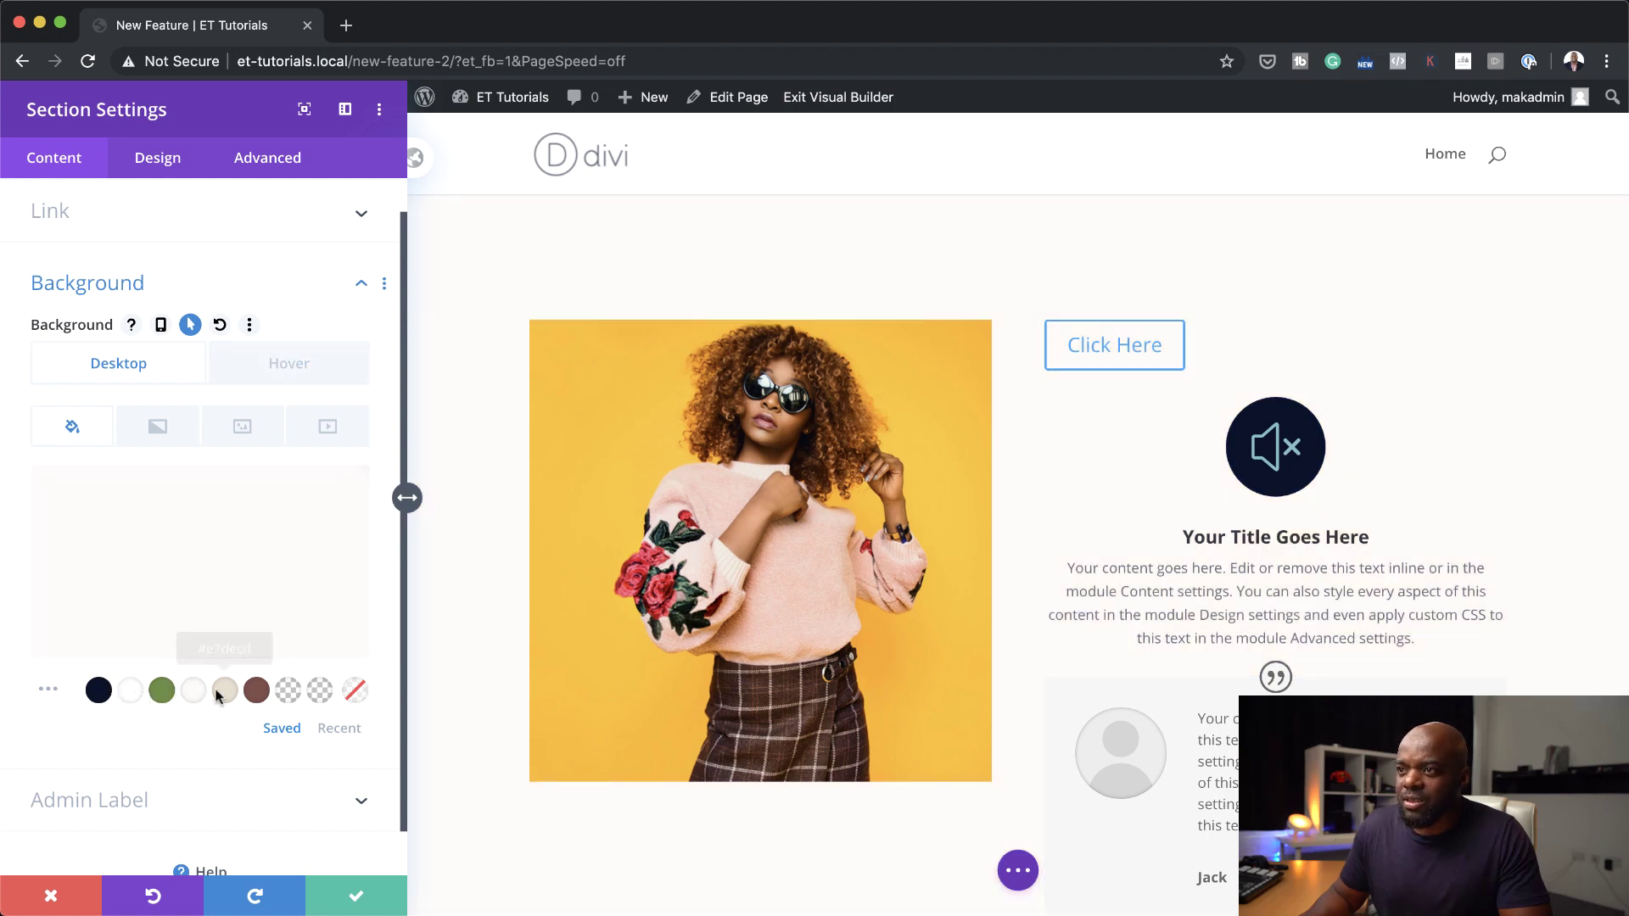
# Set the section's hover background to pale cream #f9f5de and save the section settings
pyautogui.click(285, 367)
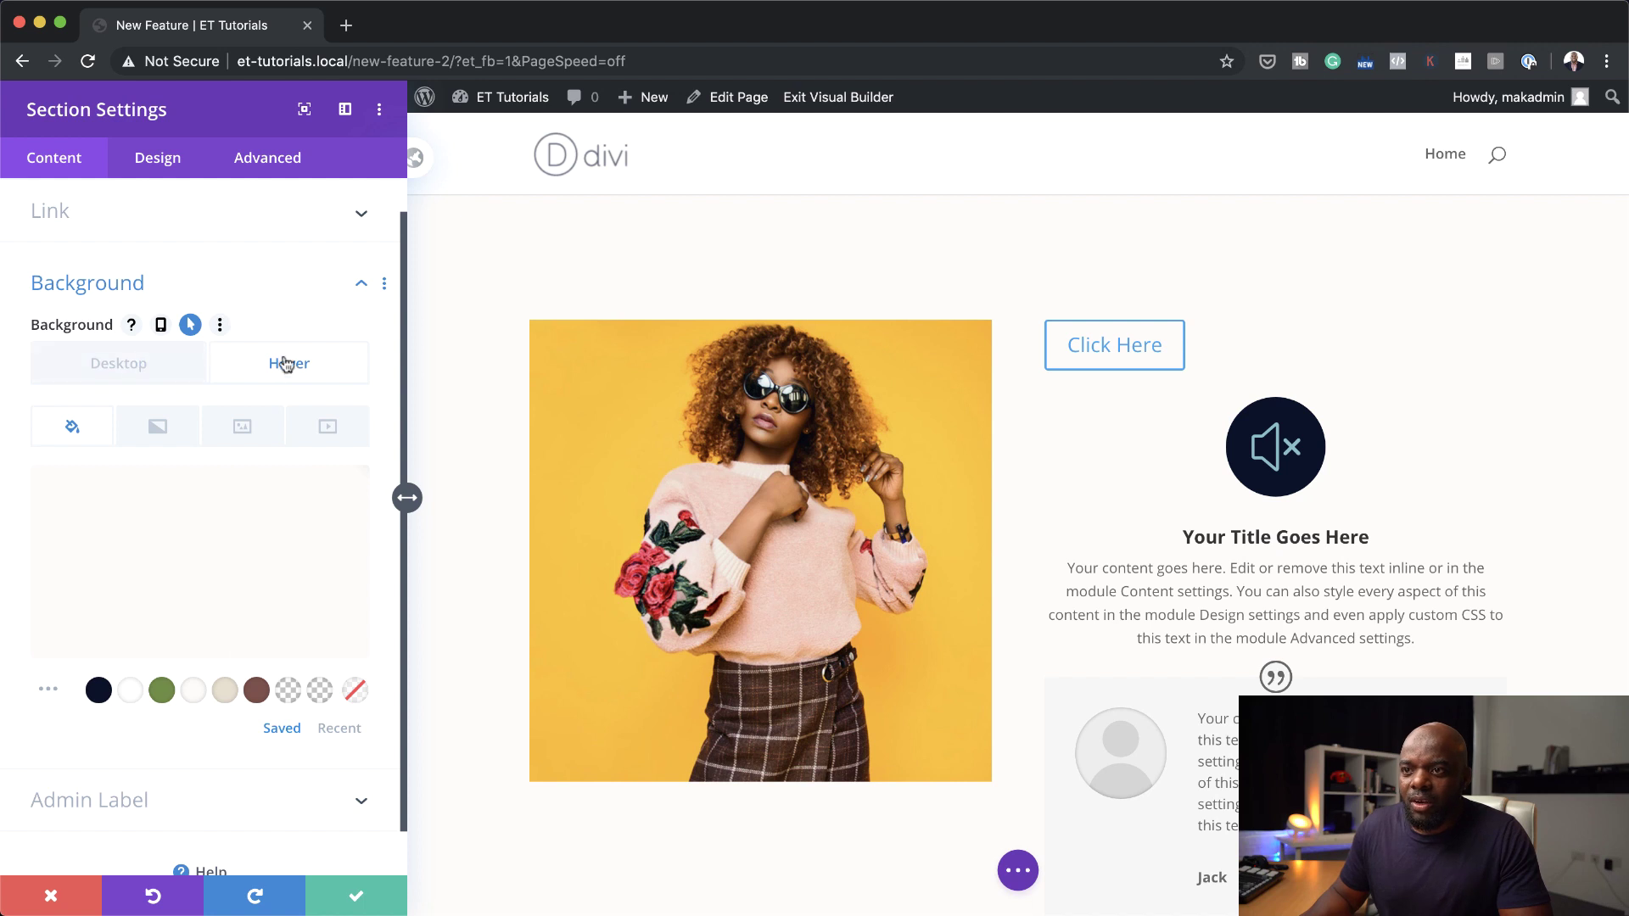
pyautogui.moveTo(145, 529)
pyautogui.click(172, 569)
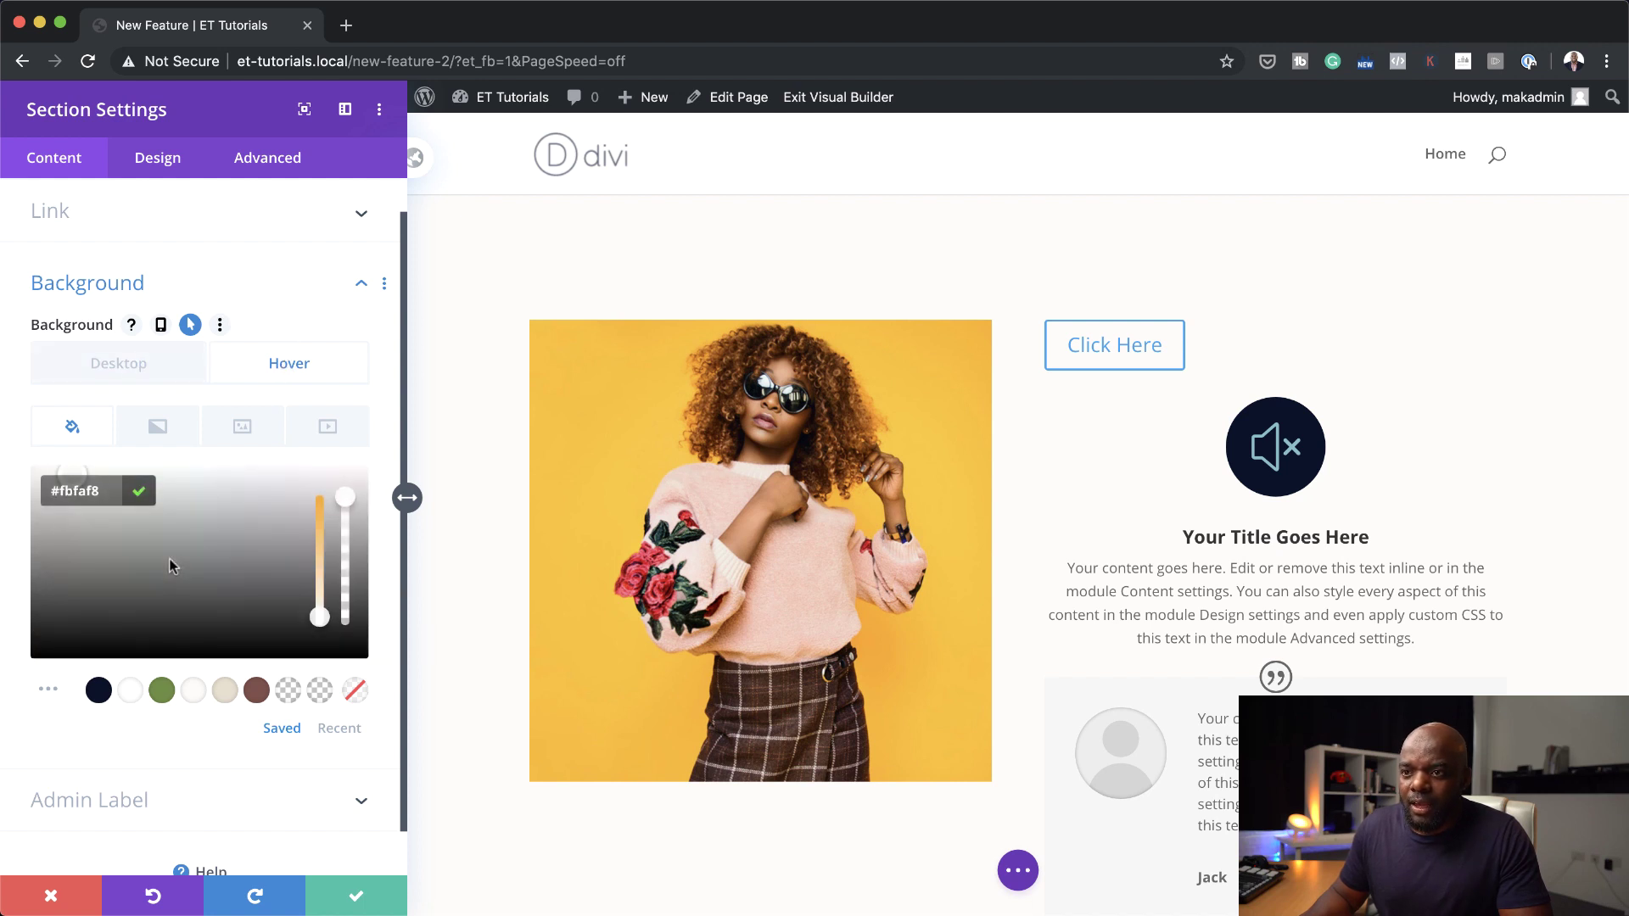
pyautogui.moveTo(324, 616)
pyautogui.mouseDown()
pyautogui.moveTo(322, 591)
pyautogui.moveTo(323, 608)
pyautogui.mouseUp()
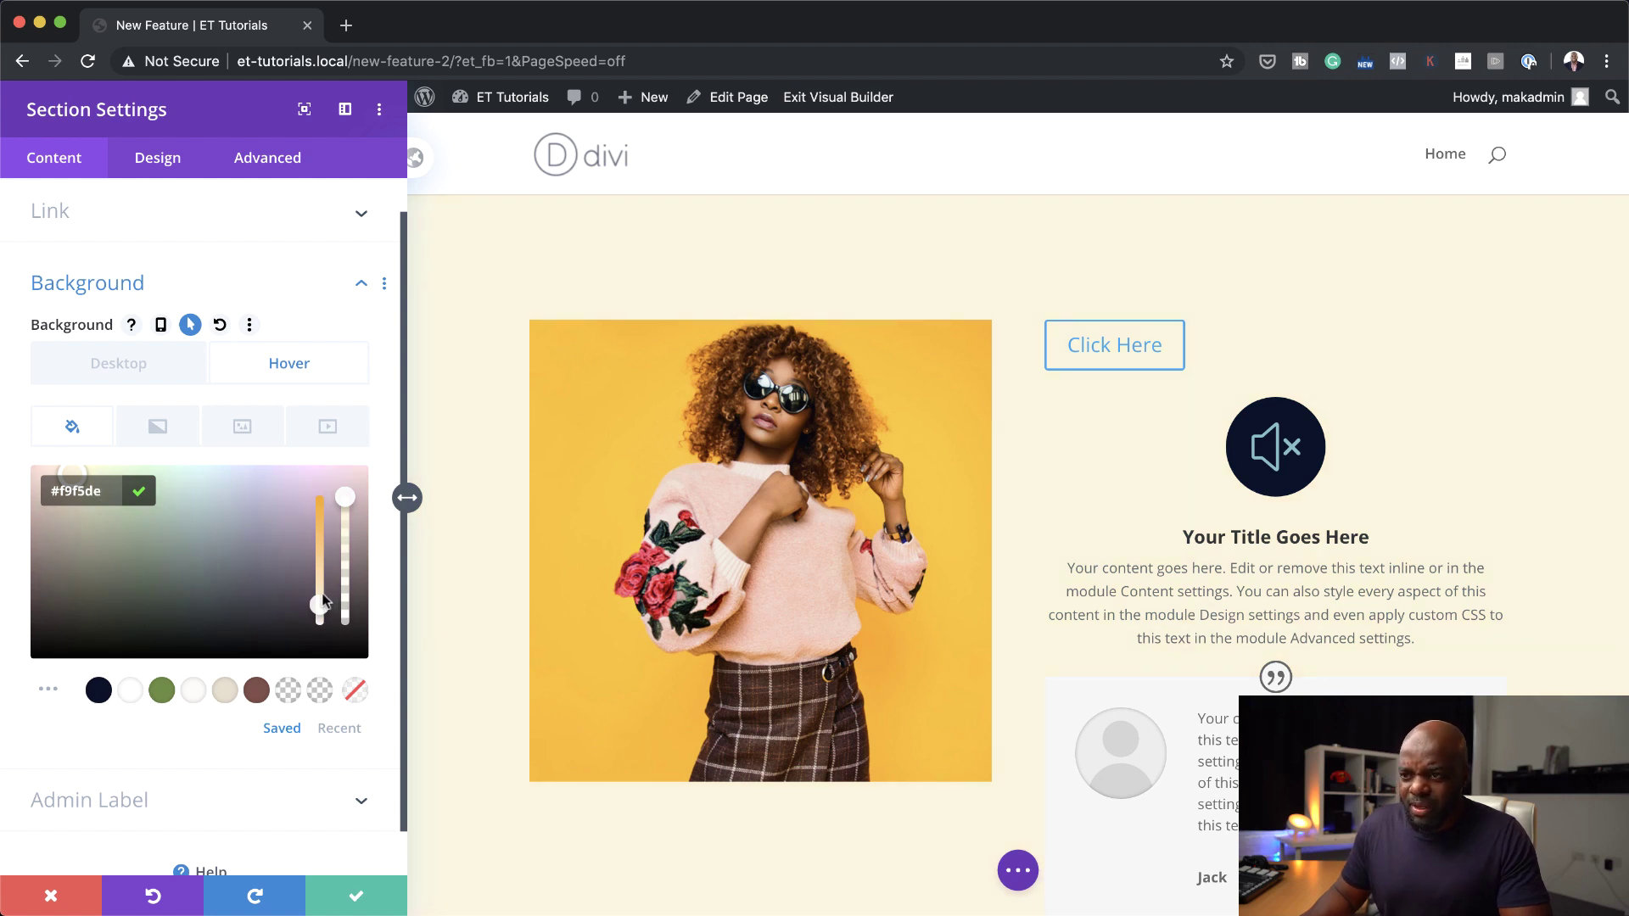
pyautogui.click(360, 900)
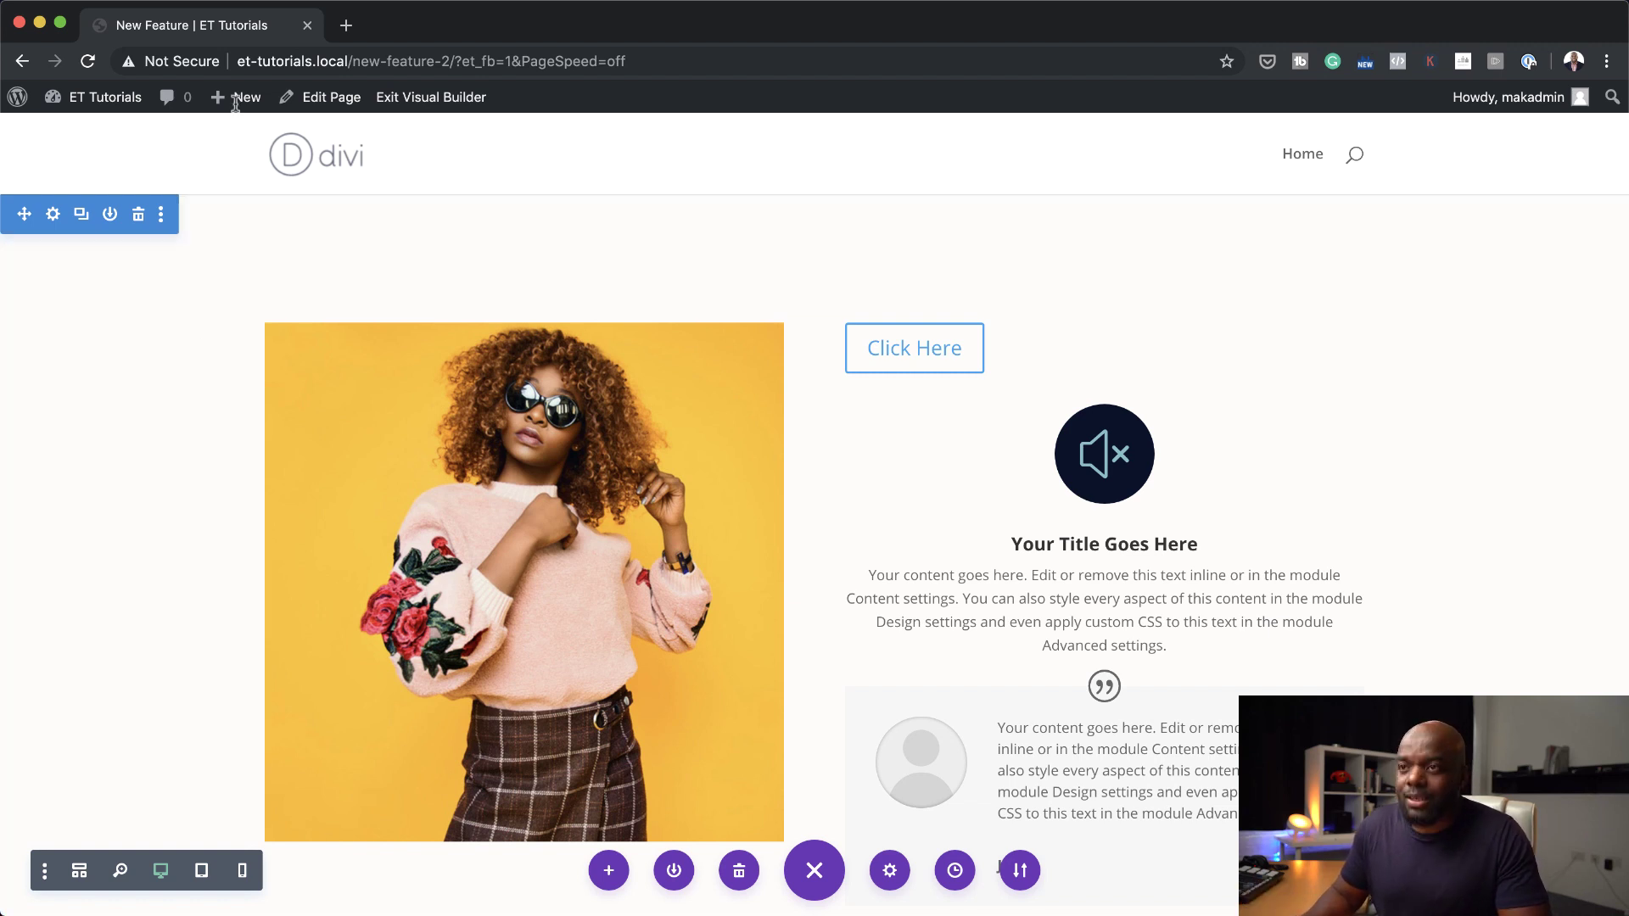
# Exit the Visual Builder and scroll the live New Feature page to check the hover effects
pyautogui.click(434, 98)
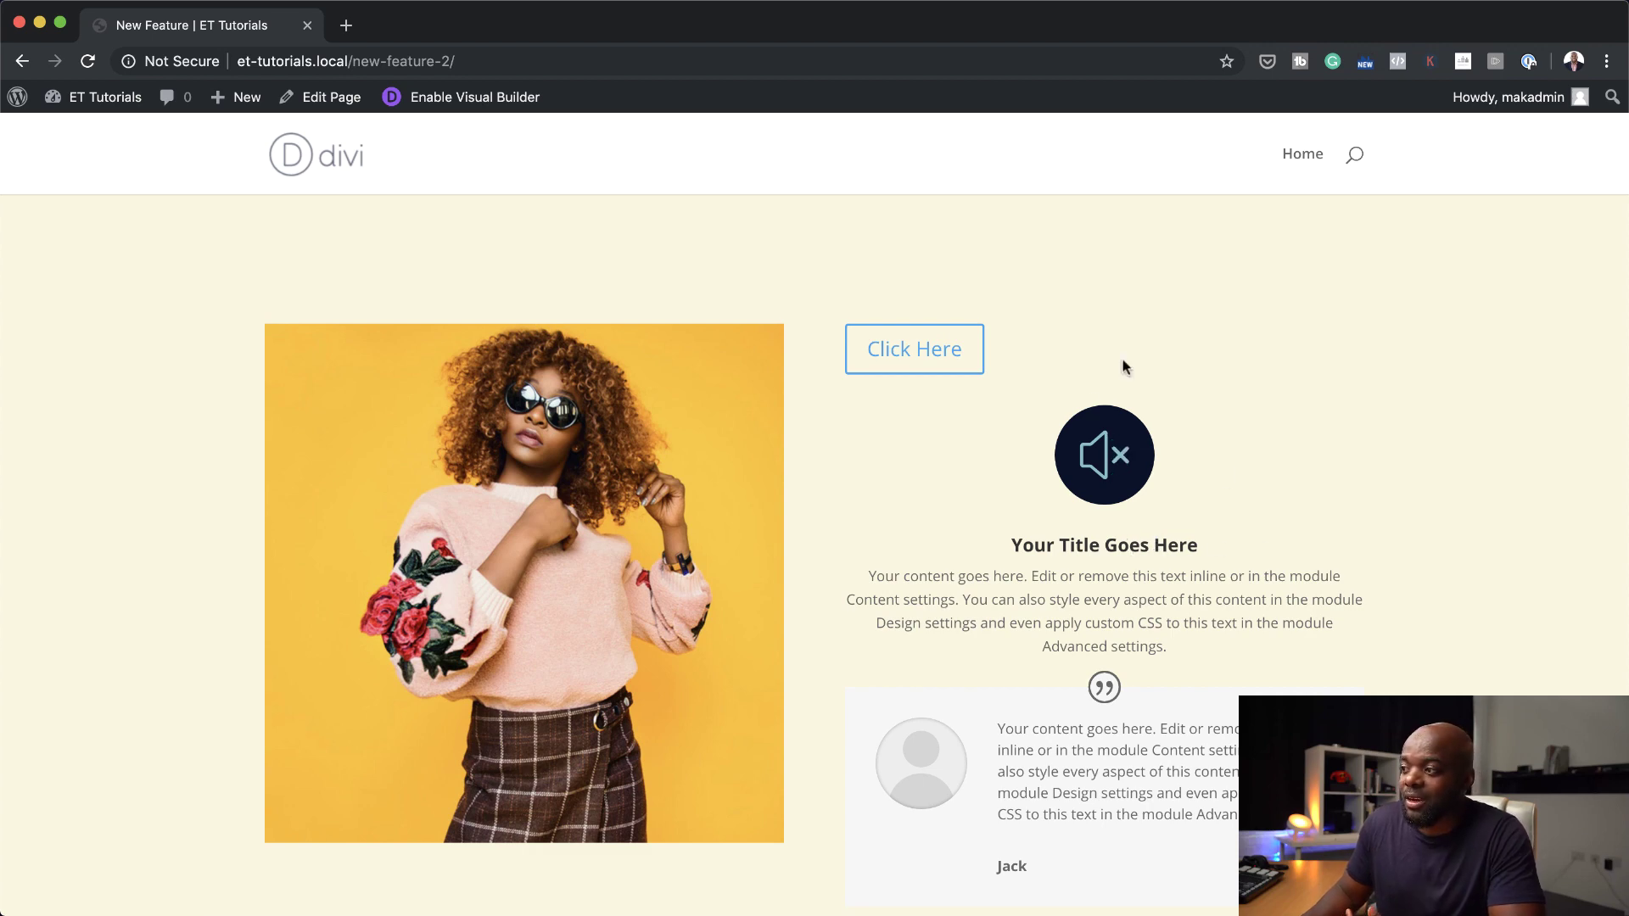
pyautogui.scroll(-3, 1445, 526)
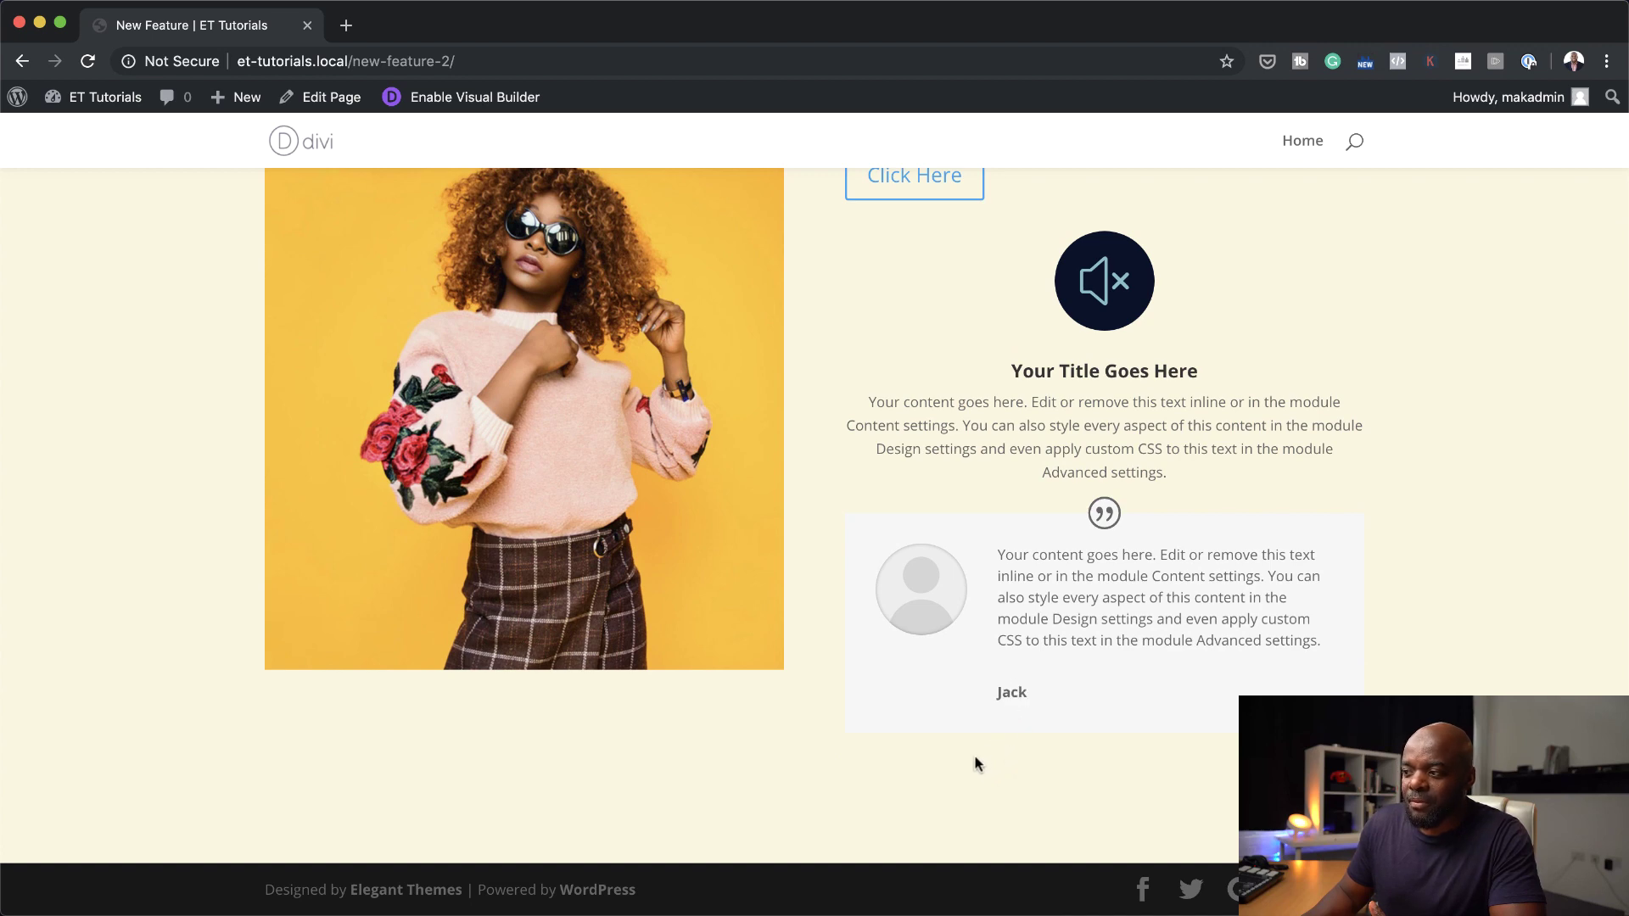
pyautogui.scroll(3, 1006, 742)
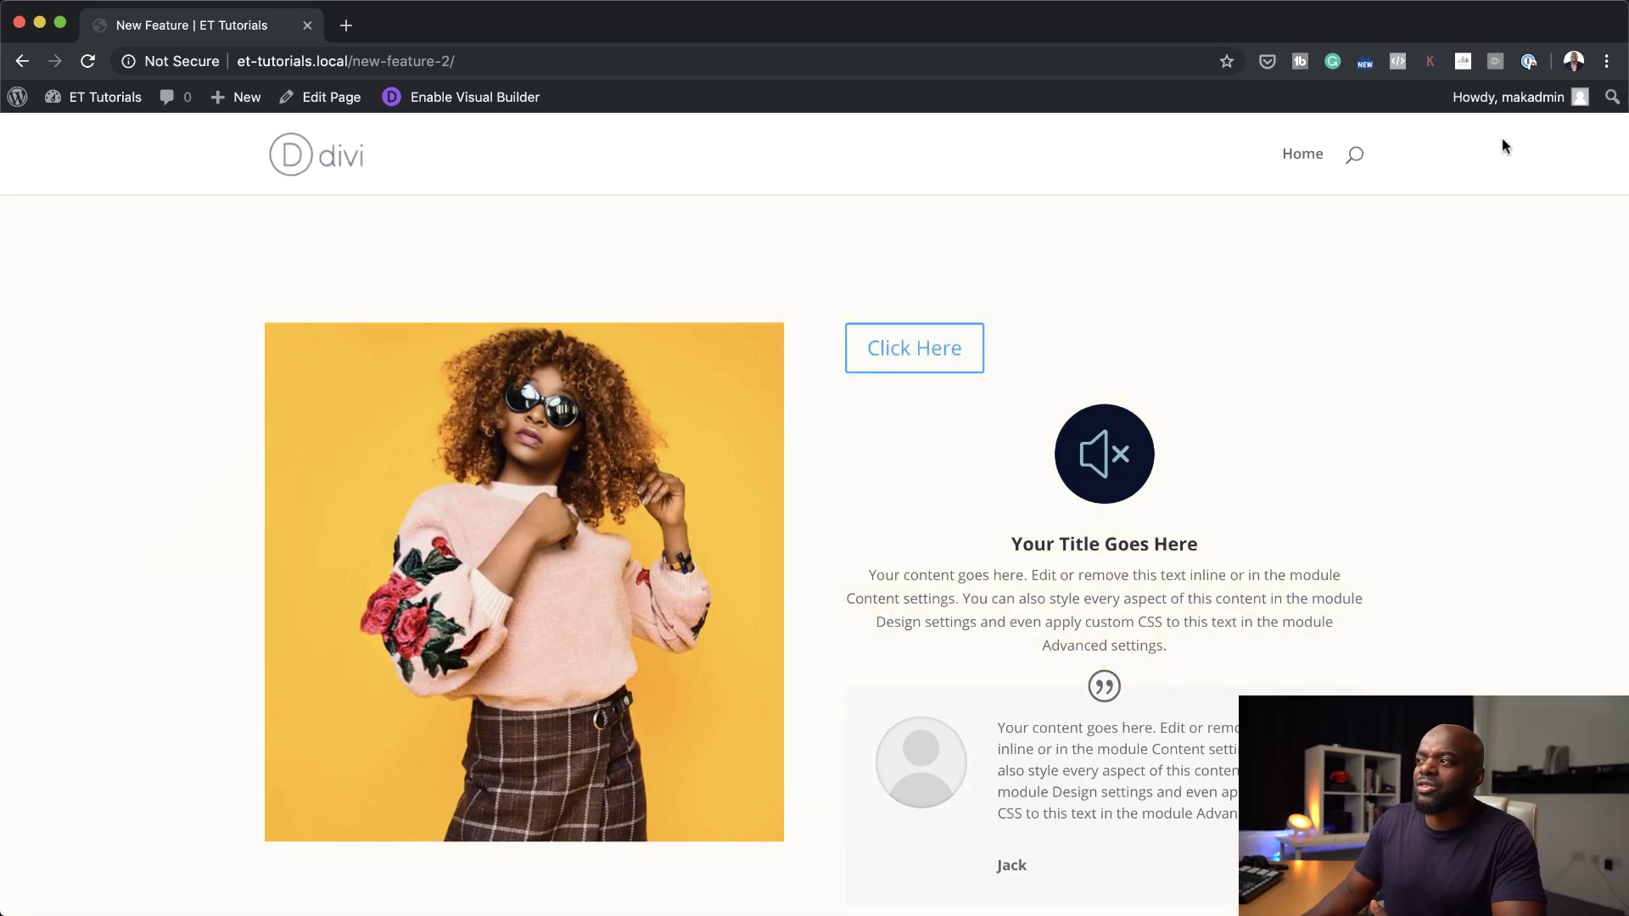